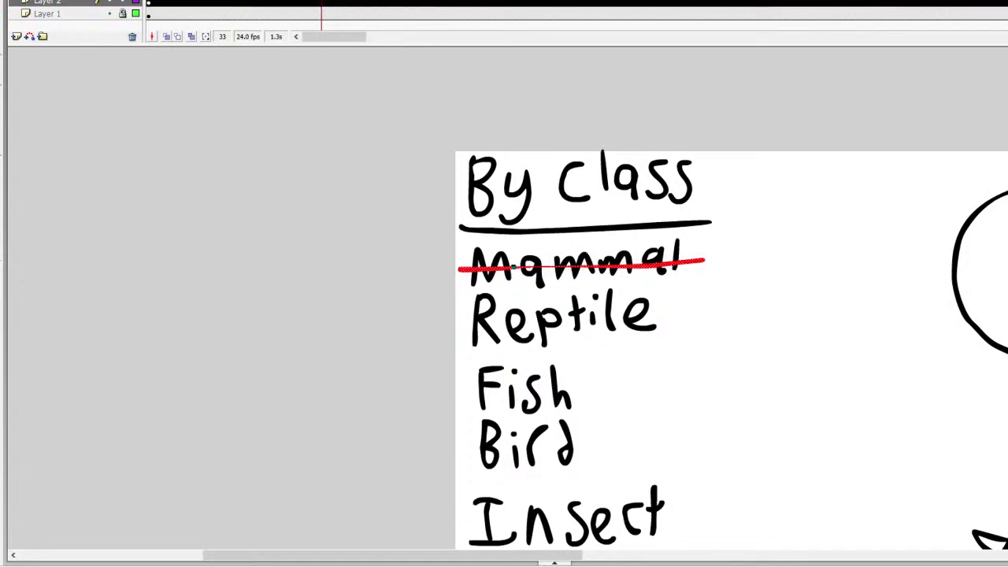
Cross out the word "Reptile" in the class list with a red line
left_click(623, 280)
left_click_drag(668, 313, 458, 315)
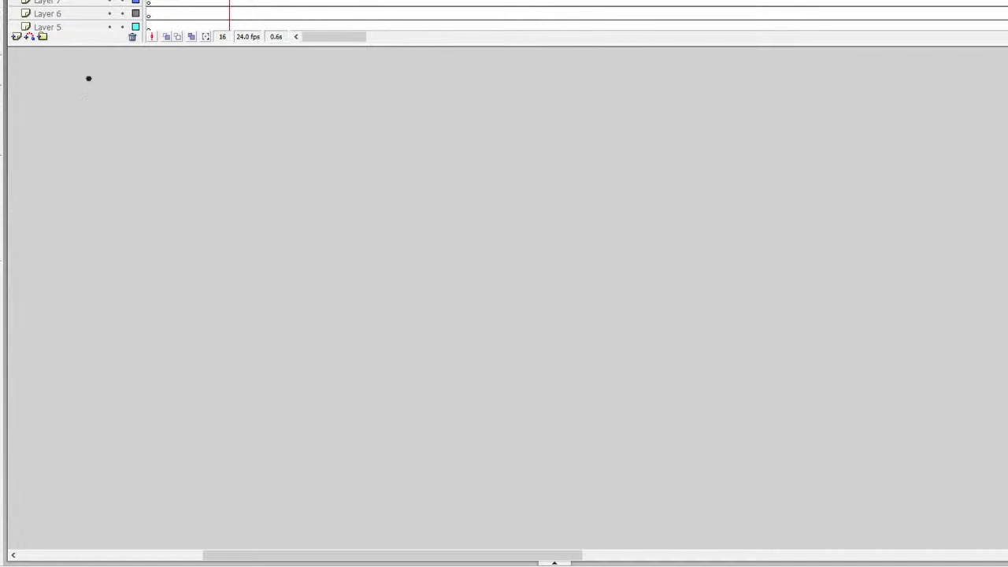
Draw a shark's eye with a pointed front corner and a filled oval pupil in an empty area of the pasteboard
left_click(576, 242)
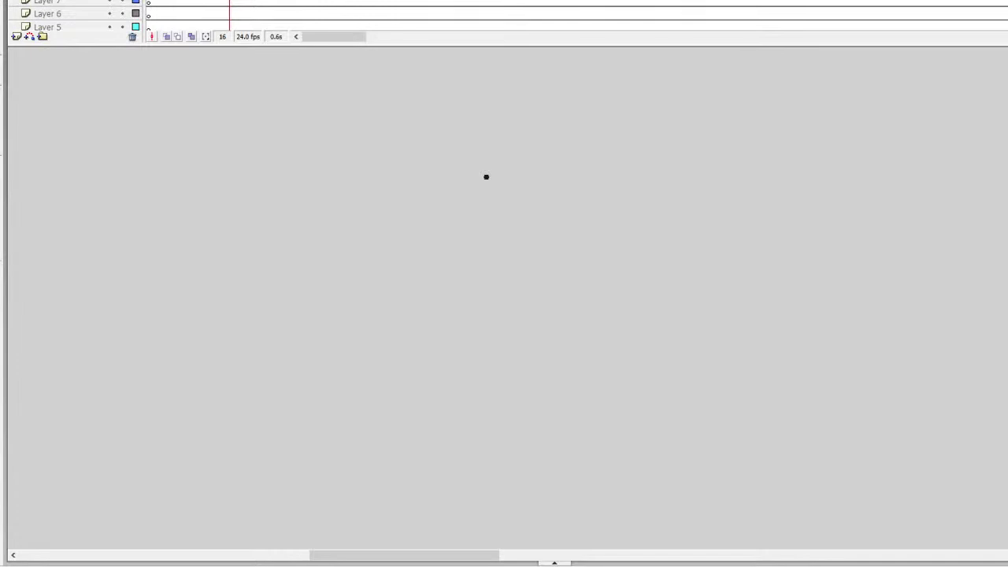
scroll(504, 300, "up", 10)
mouse_move(438, 100)
left_mouse_down()
mouse_move(361, 152)
mouse_move(419, 178)
mouse_move(478, 139)
mouse_move(439, 98)
left_mouse_up()
mouse_move(399, 125)
left_mouse_down()
mouse_move(412, 151)
mouse_move(408, 118)
mouse_move(403, 156)
mouse_move(405, 141)
left_mouse_up()
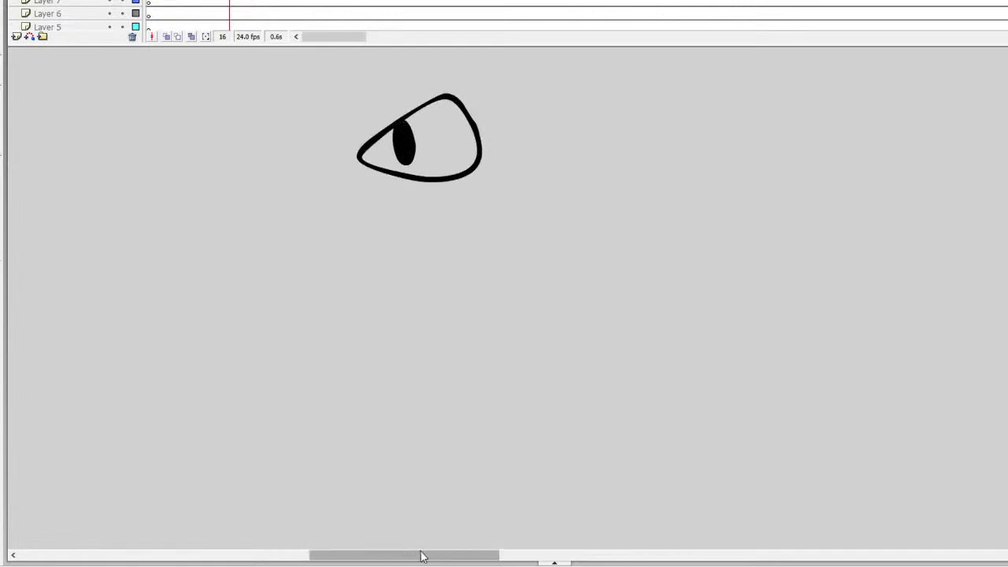
Draw the shark's pointed snout and mouth with triangular teeth around the eye, adding the lower jaw line and a short nostril mark
left_click_drag(420, 555, 356, 555)
scroll(817, 268, "up", 5)
mouse_move(770, 157)
left_mouse_down()
mouse_move(692, 165)
mouse_move(554, 221)
mouse_move(452, 325)
mouse_move(473, 356)
mouse_move(645, 370)
mouse_move(847, 348)
mouse_move(901, 368)
mouse_move(921, 404)
mouse_move(821, 392)
left_mouse_up()
key("ctrl+z")
mouse_move(775, 159)
left_mouse_down()
mouse_move(580, 206)
mouse_move(393, 198)
mouse_move(391, 246)
mouse_move(475, 338)
mouse_move(607, 386)
mouse_move(838, 368)
mouse_move(884, 409)
mouse_move(879, 448)
mouse_move(810, 409)
mouse_move(735, 407)
mouse_move(667, 385)
mouse_move(707, 400)
mouse_move(730, 381)
mouse_move(749, 404)
mouse_move(772, 370)
mouse_move(795, 407)
mouse_move(834, 369)
mouse_move(846, 417)
mouse_move(880, 401)
left_mouse_up()
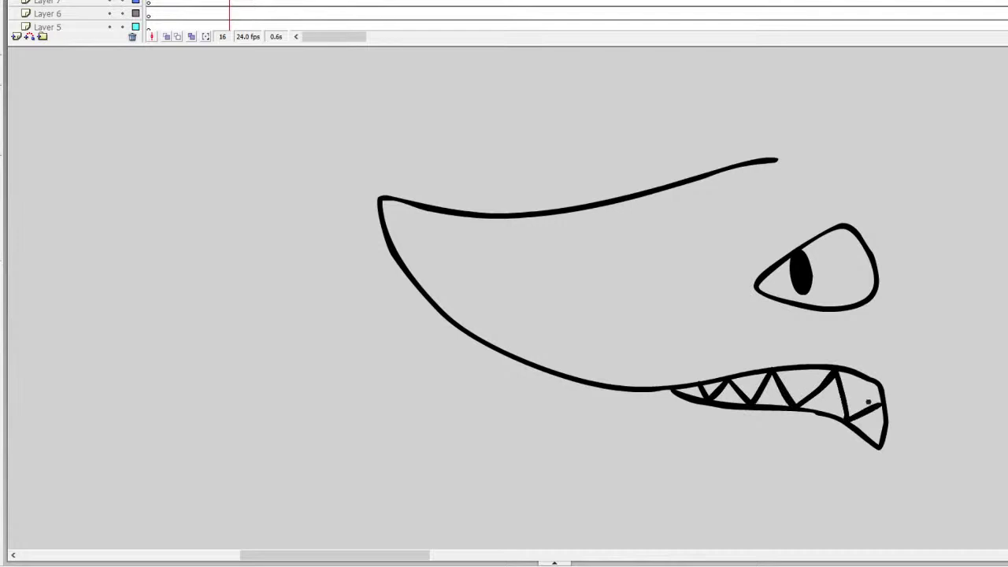
mouse_move(526, 366)
left_mouse_down()
mouse_move(630, 441)
mouse_move(949, 501)
left_mouse_up()
left_click_drag(417, 245, 427, 257)
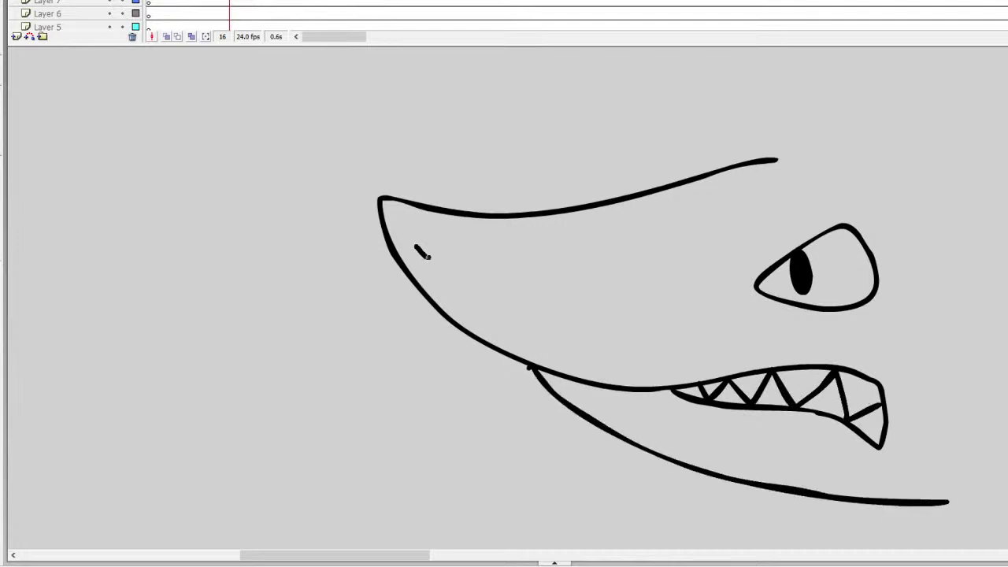
Draw the shark's backswept pectoral fin behind the mouth and extend the belly line beneath it
left_click_drag(421, 554, 512, 554)
left_click_drag(249, 158, 621, 74)
key("ctrl+z")
mouse_move(548, 371)
left_mouse_down()
mouse_move(627, 416)
mouse_move(511, 485)
mouse_move(492, 480)
left_mouse_up()
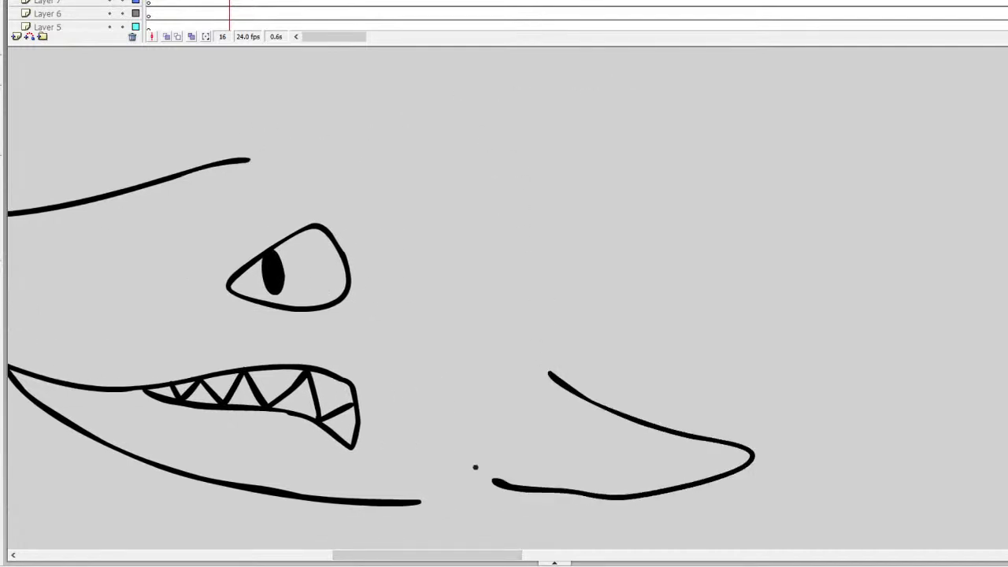
left_click_drag(421, 501, 661, 500)
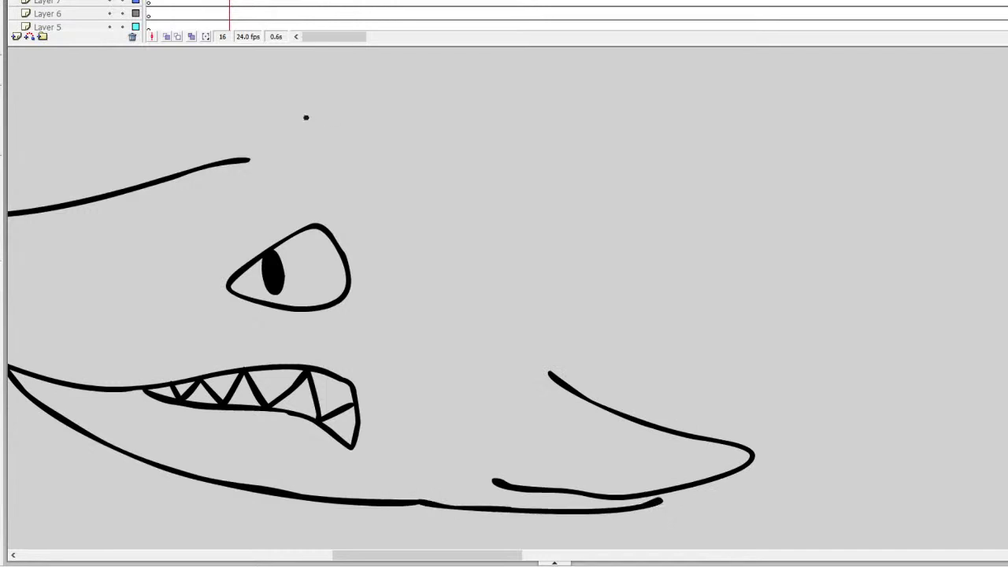
Draw the shark's arched back sloping down to a crescent tail fin and return along the underside to the belly line
mouse_move(249, 158)
left_mouse_down()
mouse_move(468, 130)
mouse_move(624, 145)
mouse_move(810, 211)
left_mouse_up()
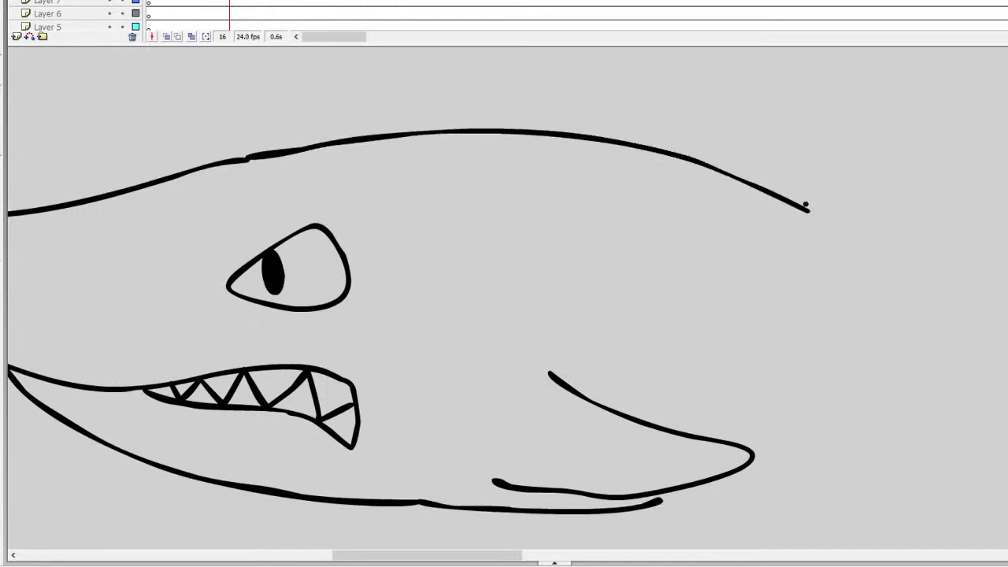
left_click_drag(501, 555, 542, 555)
mouse_move(580, 211)
left_mouse_down()
mouse_move(743, 278)
mouse_move(919, 332)
left_mouse_up()
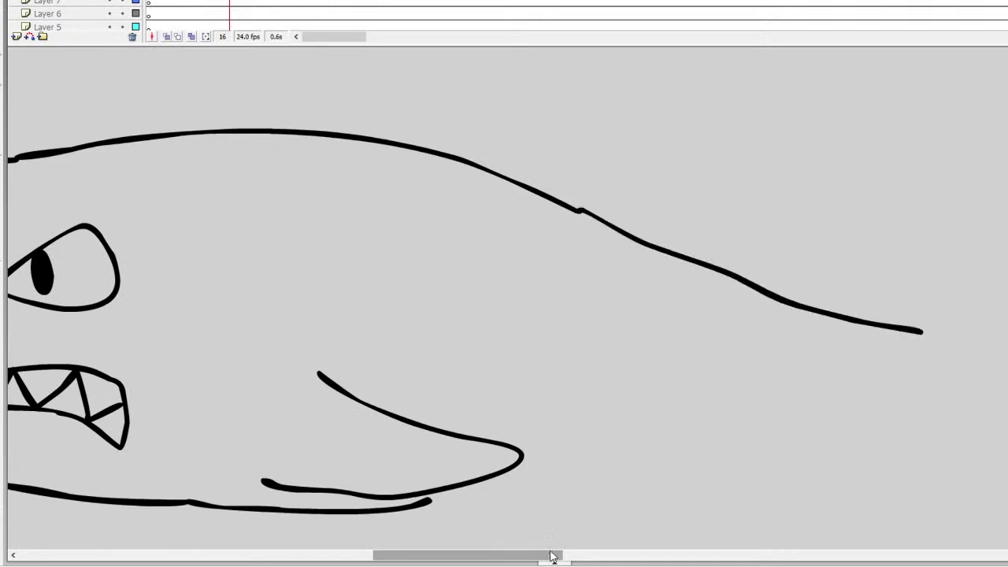
left_click_drag(551, 554, 572, 541)
key("ctrl+z")
mouse_move(418, 211)
left_mouse_down()
mouse_move(705, 317)
mouse_move(780, 296)
mouse_move(860, 230)
mouse_move(948, 191)
mouse_move(996, 188)
mouse_move(936, 263)
mouse_move(919, 353)
mouse_move(966, 430)
mouse_move(907, 515)
mouse_move(713, 463)
mouse_move(621, 456)
mouse_move(517, 457)
mouse_move(255, 497)
left_mouse_up()
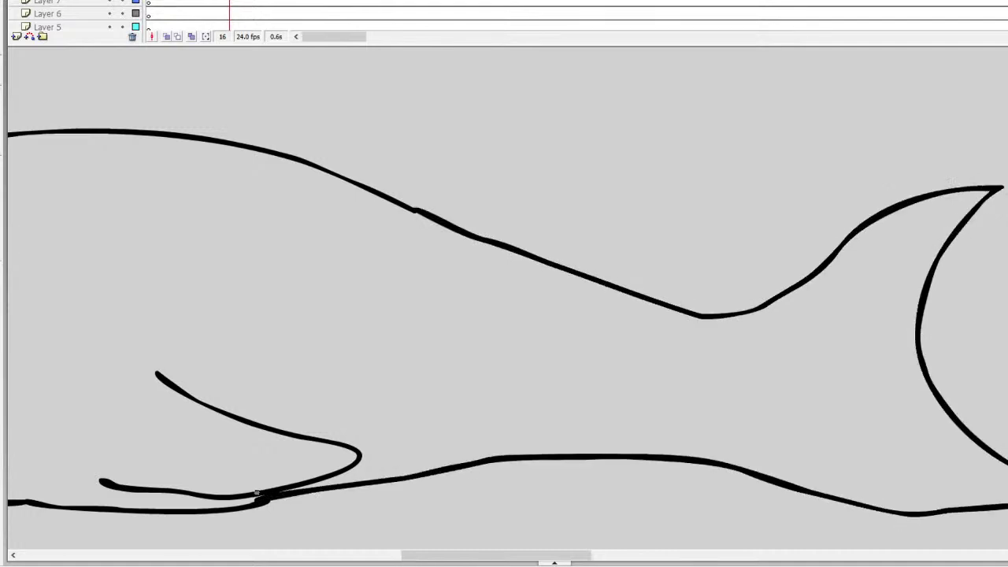
Draw a small rear dorsal fin in front of the shark's tail and a matching backswept fin on the underside
mouse_move(538, 256)
left_mouse_down()
mouse_move(561, 229)
mouse_move(648, 196)
mouse_move(642, 261)
mouse_move(657, 302)
left_mouse_up()
left_click_drag(539, 464, 579, 495)
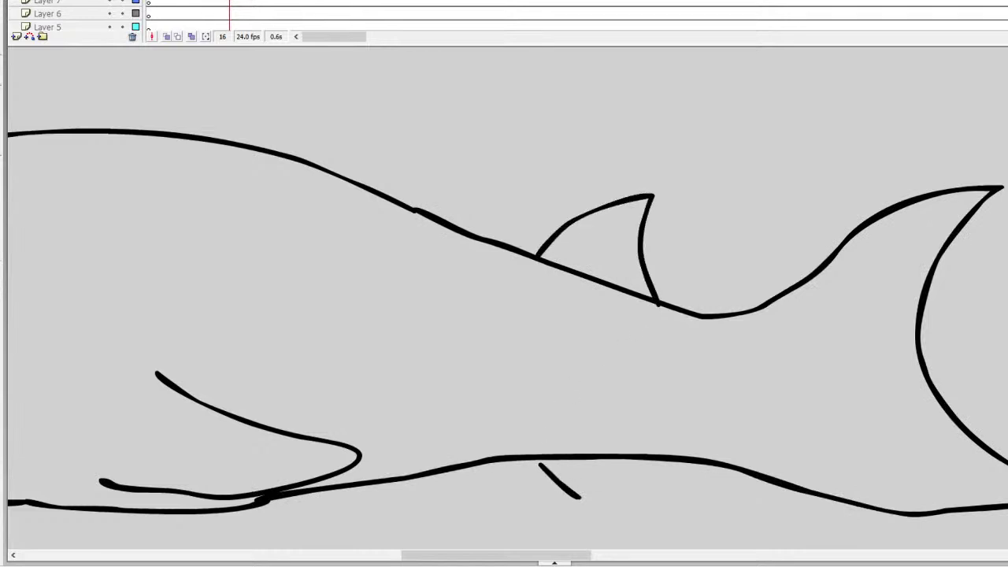
scroll(603, 237, "down", 4)
key("ctrl+z")
mouse_move(552, 323)
left_mouse_down()
mouse_move(610, 383)
mouse_move(670, 413)
mouse_move(686, 405)
mouse_move(674, 335)
mouse_move(682, 314)
mouse_move(676, 343)
mouse_move(698, 432)
mouse_move(622, 411)
mouse_move(557, 368)
mouse_move(523, 321)
left_mouse_up()
key("ctrl+z")
Draw the shark's large curved dorsal fin on top of the back, behind the eye
left_click_drag(569, 549, 503, 522)
scroll(776, 112, "up", 3)
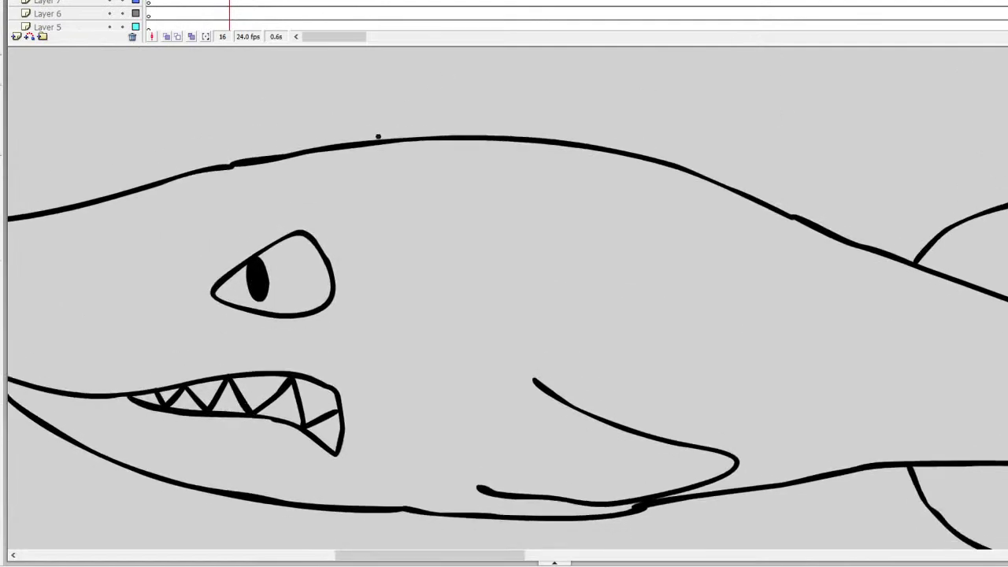
mouse_move(378, 137)
left_mouse_down()
mouse_move(587, 51)
mouse_move(590, 144)
left_mouse_up()
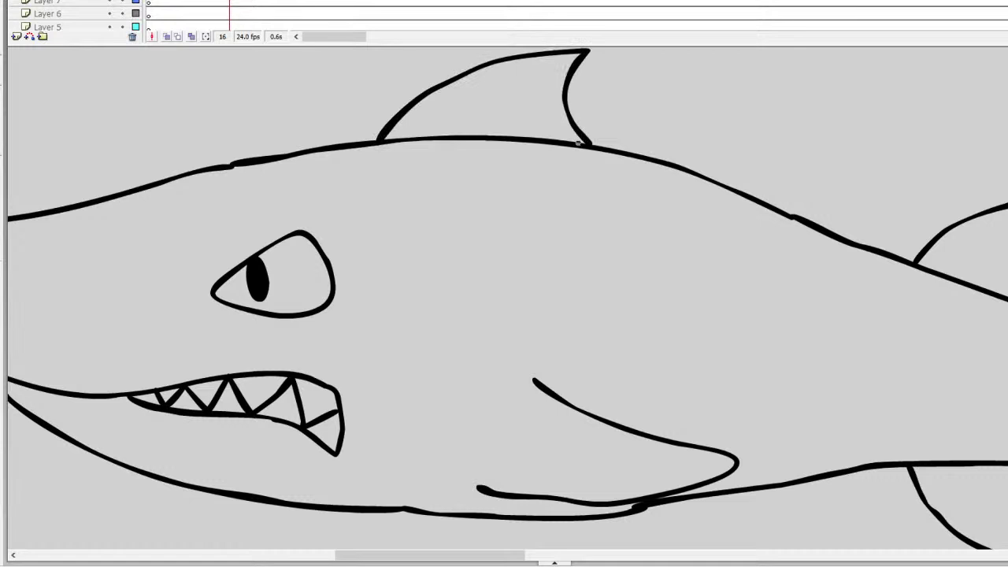
scroll(756, 512, "right", 3)
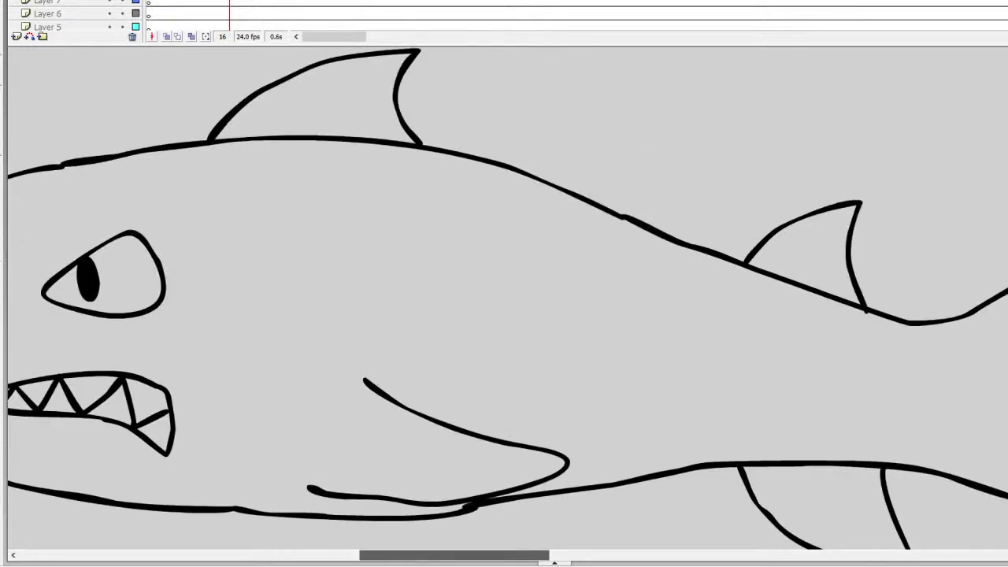
scroll(504, 300, "down", 4)
scroll(504, 299, "right", 2)
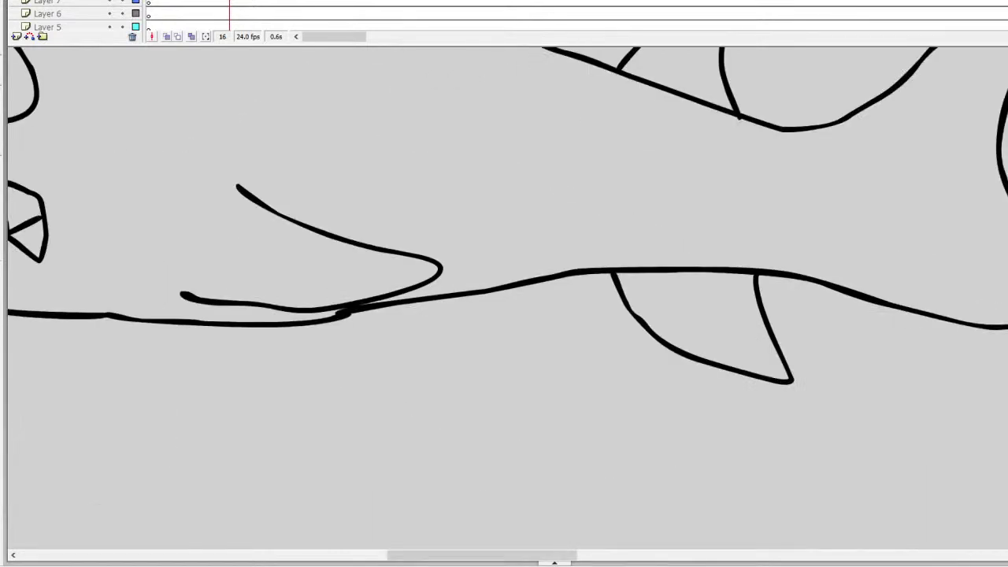
Cross out the word "Fish" in the class list with a line in the same red as the other strikes
left_click(308, 308, "alt")
scroll(504, 299, "down", 8)
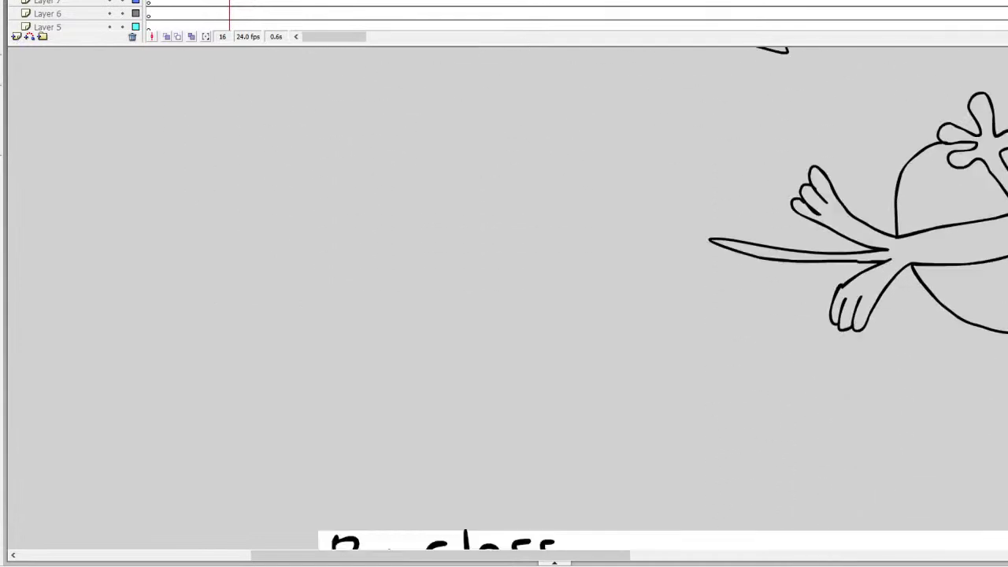
scroll(504, 299, "up", 8)
scroll(504, 299, "down", 10)
scroll(662, 299, "down", 3)
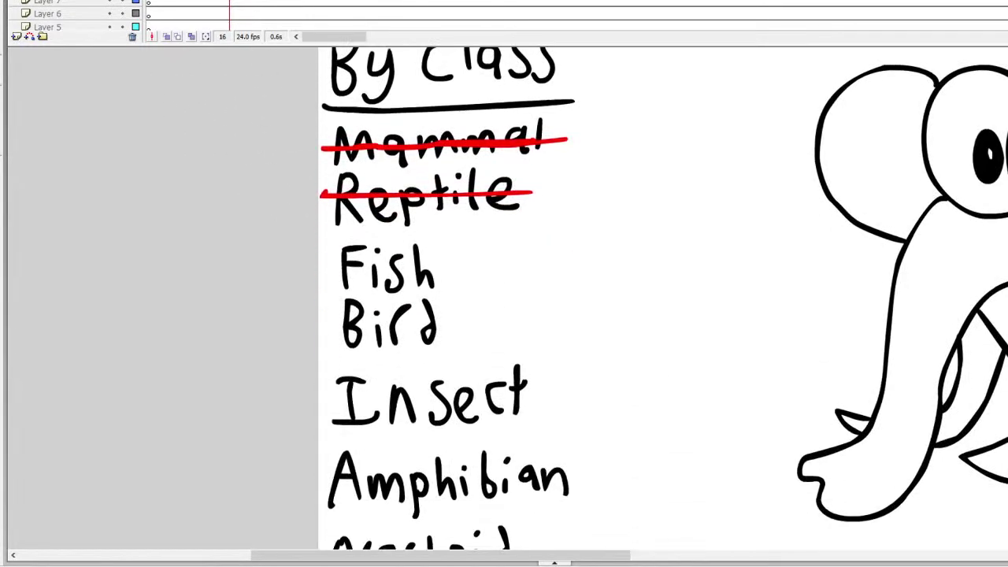
left_click(504, 193)
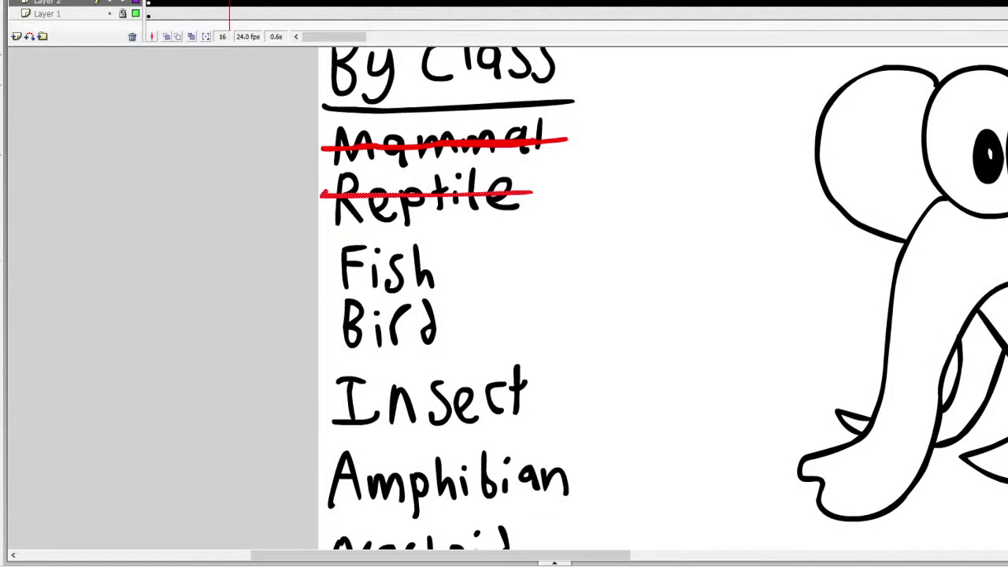
left_click_drag(468, 275, 318, 269)
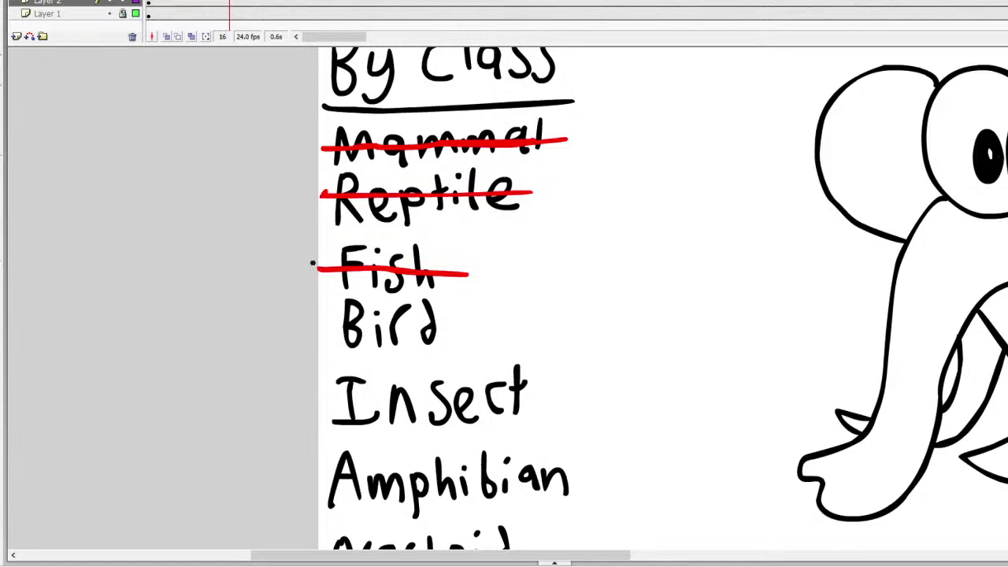
Go to frame 14 and draw a round eye with a small dot pupil for a second fish, below the shark's snout
scroll(552, 299, "down", 10)
scroll(551, 299, "up", 2)
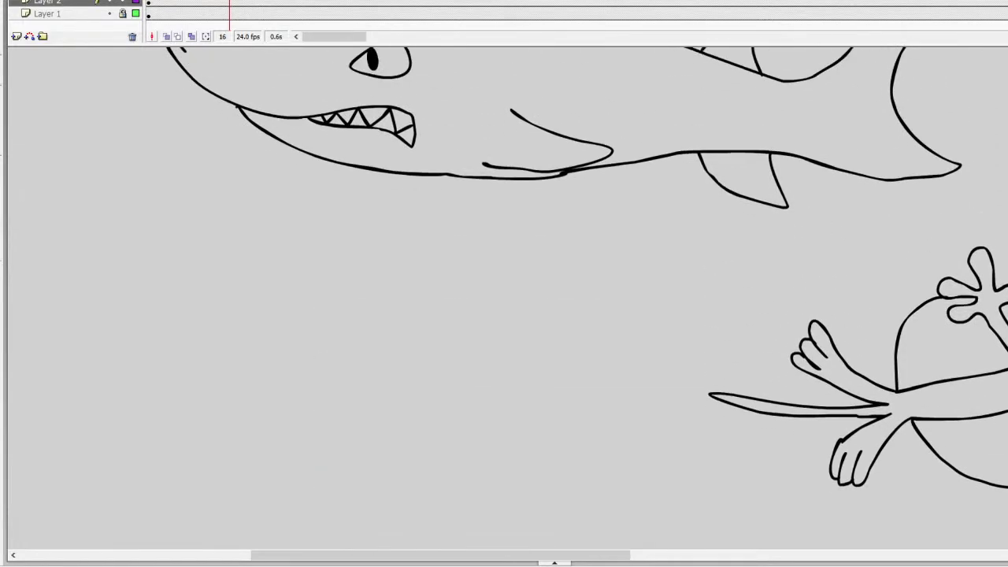
key("comma")
key("comma")
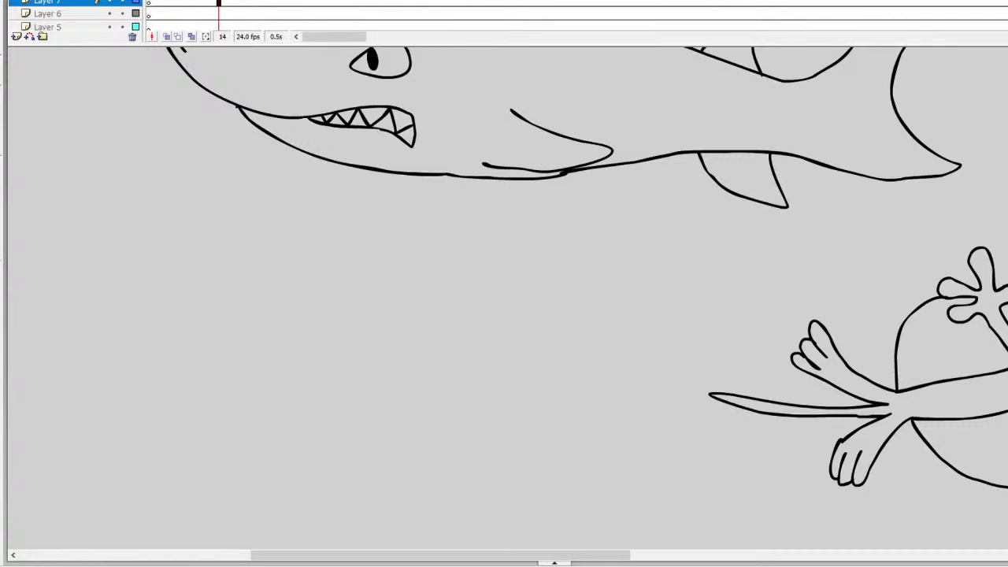
left_click(264, 236)
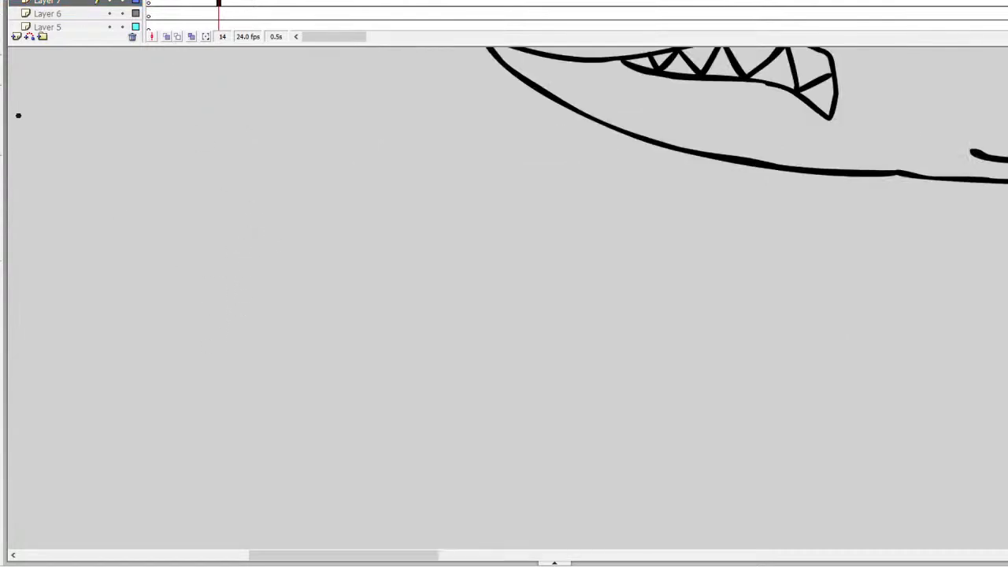
mouse_move(270, 175)
left_mouse_down()
mouse_move(245, 219)
mouse_move(275, 228)
mouse_move(287, 186)
mouse_move(269, 170)
left_mouse_up()
left_click(254, 203)
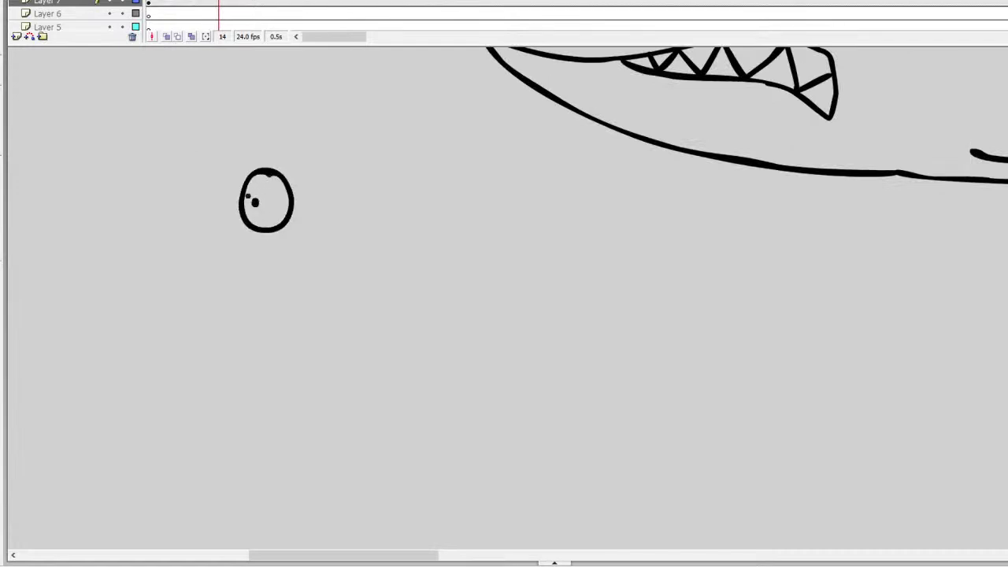
Draw the second fish's head outline around the eye, with a pointed snout and a rounded back edge
mouse_move(236, 140)
left_mouse_down()
mouse_move(142, 183)
mouse_move(236, 254)
left_mouse_up()
key("ctrl+z")
mouse_move(254, 150)
left_mouse_down()
mouse_move(220, 153)
mouse_move(194, 233)
mouse_move(291, 276)
mouse_move(296, 237)
mouse_move(277, 196)
left_mouse_up()
key("ctrl+z")
mouse_move(233, 147)
left_mouse_down()
mouse_move(163, 167)
mouse_move(233, 275)
mouse_move(283, 294)
mouse_move(303, 264)
mouse_move(304, 226)
mouse_move(275, 154)
mouse_move(194, 155)
mouse_move(123, 184)
mouse_move(143, 213)
mouse_move(282, 291)
mouse_move(320, 262)
mouse_move(311, 204)
mouse_move(289, 168)
mouse_move(227, 144)
left_mouse_up()
key("ctrl+z")
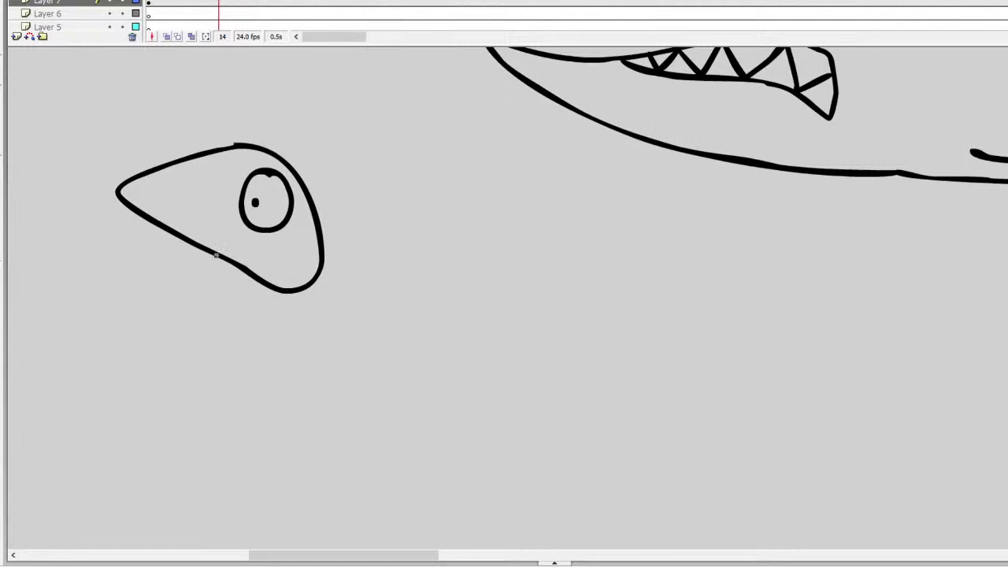
Draw the second fish's open mouth with a rounded lower jaw, an inner lip line and a tongue
mouse_move(234, 263)
left_mouse_down()
mouse_move(152, 257)
mouse_move(134, 276)
mouse_move(193, 300)
mouse_move(297, 293)
left_mouse_up()
left_click_drag(128, 206, 213, 262)
mouse_move(140, 256)
left_mouse_down()
mouse_move(148, 243)
mouse_move(180, 246)
left_mouse_up()
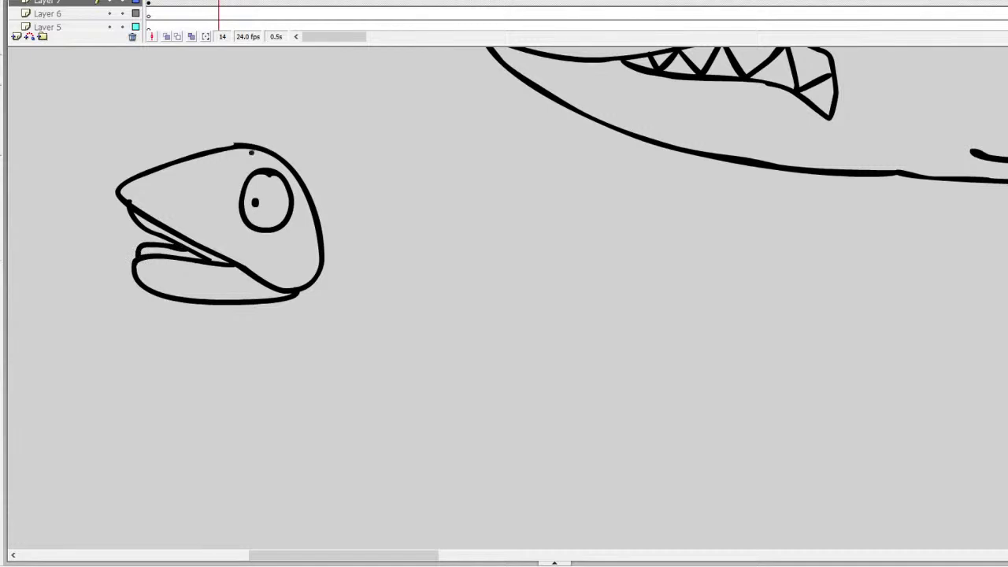
Draw a rounded flap extending back from the second fish's head
mouse_move(291, 167)
left_mouse_down()
mouse_move(418, 171)
mouse_move(440, 217)
mouse_move(431, 272)
mouse_move(299, 287)
left_mouse_up()
key("ctrl+z")
mouse_move(291, 168)
left_mouse_down()
mouse_move(403, 204)
mouse_move(436, 240)
mouse_move(420, 283)
mouse_move(289, 290)
left_mouse_up()
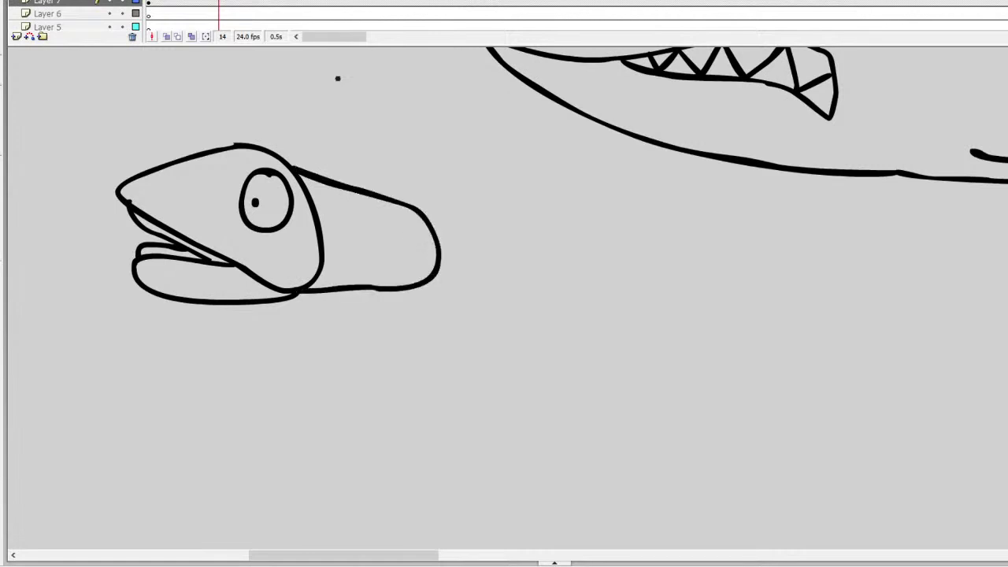
Draw the second fish's body outline with a flared tail, a rounded lower fin and a jagged dorsal fin
mouse_move(451, 251)
left_mouse_down()
mouse_move(594, 210)
mouse_move(603, 241)
mouse_move(550, 284)
mouse_move(486, 294)
mouse_move(458, 276)
mouse_move(505, 266)
mouse_move(592, 291)
mouse_move(633, 316)
mouse_move(555, 335)
mouse_move(491, 319)
mouse_move(453, 258)
left_mouse_up()
key("ctrl+z")
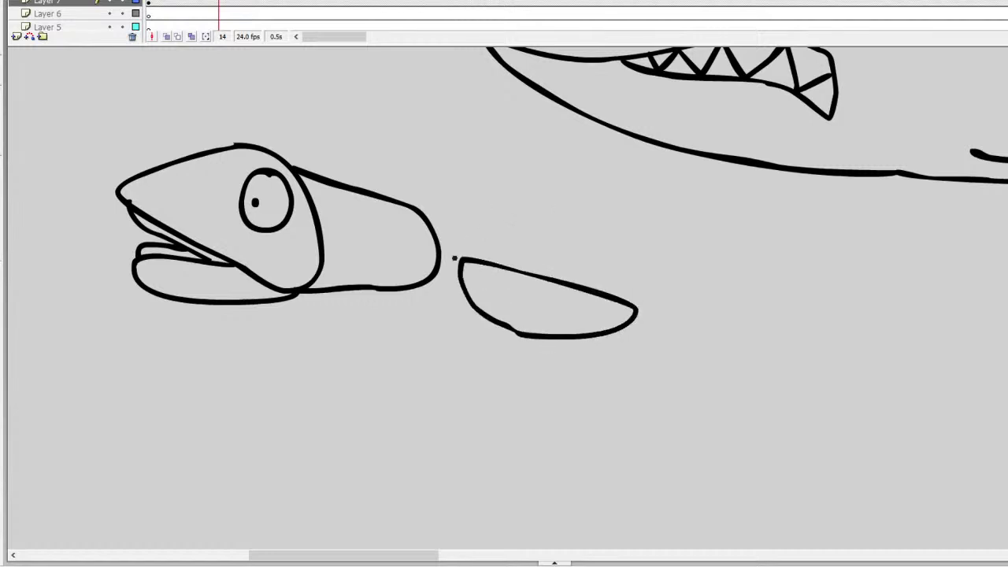
mouse_move(272, 145)
left_mouse_down()
mouse_move(418, 154)
mouse_move(602, 199)
mouse_move(685, 192)
mouse_move(798, 214)
mouse_move(787, 239)
mouse_move(817, 307)
mouse_move(799, 325)
mouse_move(636, 315)
left_mouse_up()
left_click_drag(468, 297, 398, 288)
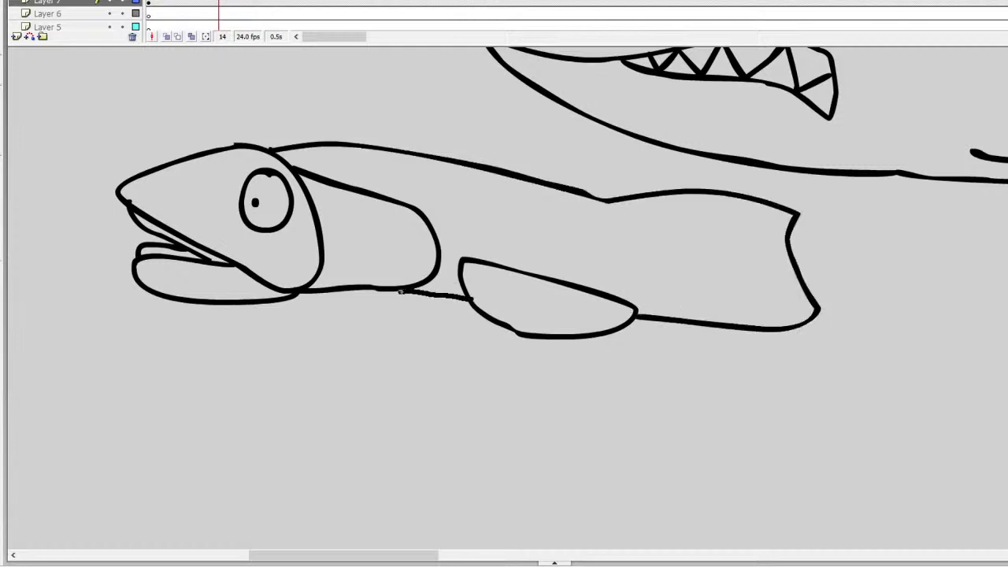
mouse_move(432, 155)
left_mouse_down()
mouse_move(467, 115)
mouse_move(520, 101)
mouse_move(497, 166)
left_mouse_up()
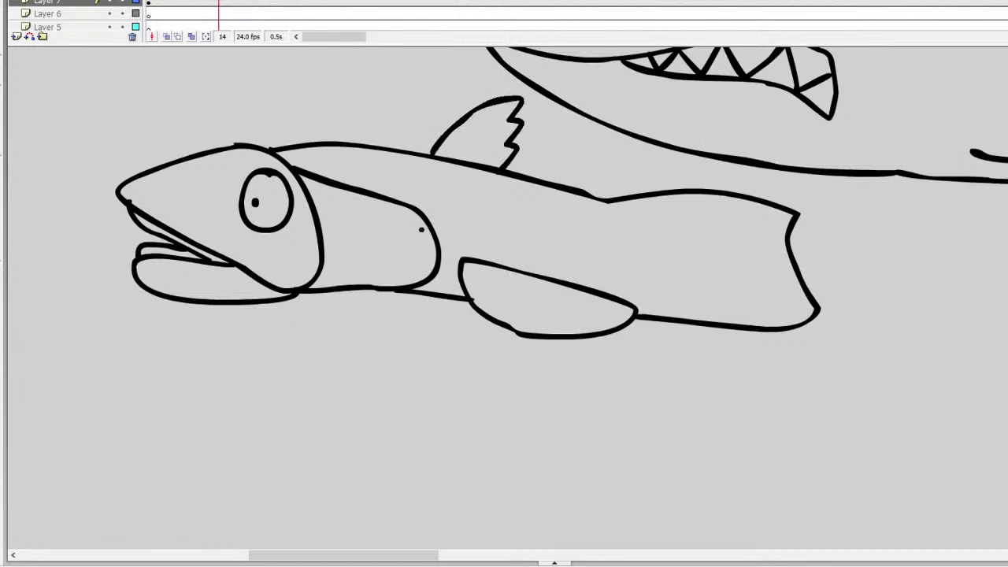
Replace the belly line with a lower one from the jaw to the lower fin, and add a curved divider and rays inside that fin
left_click_drag(259, 302, 485, 319)
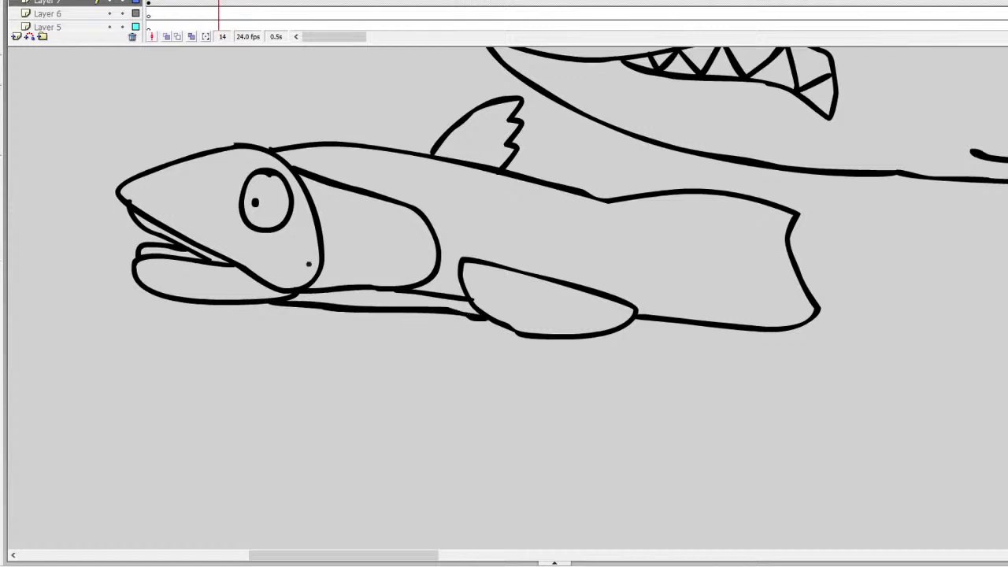
key("ctrl+z")
left_click_drag(284, 299, 496, 323)
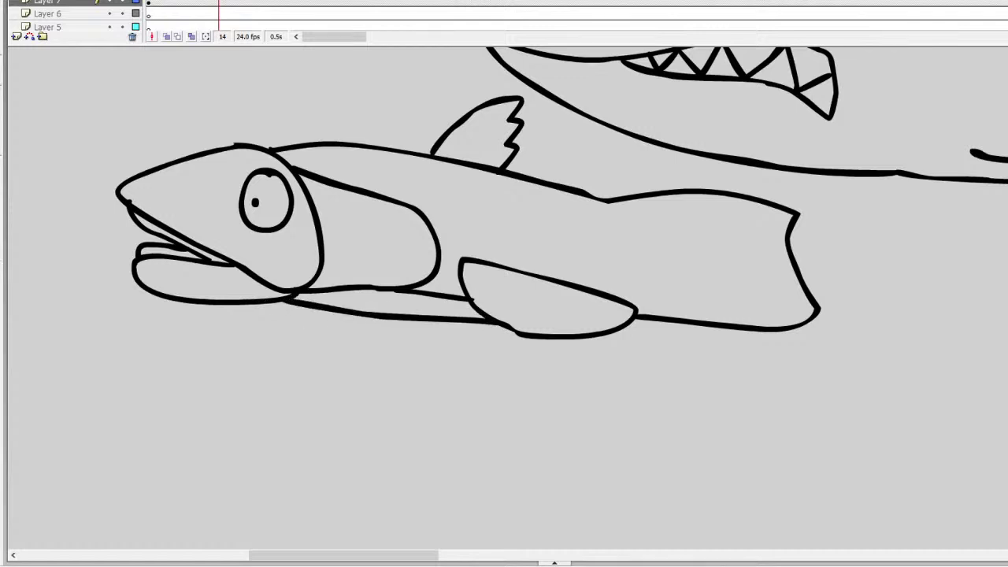
mouse_move(439, 286)
left_mouse_down()
mouse_move(406, 300)
mouse_move(469, 302)
left_mouse_up()
mouse_move(543, 276)
left_mouse_down()
mouse_move(521, 285)
mouse_move(504, 315)
mouse_move(602, 332)
left_mouse_up()
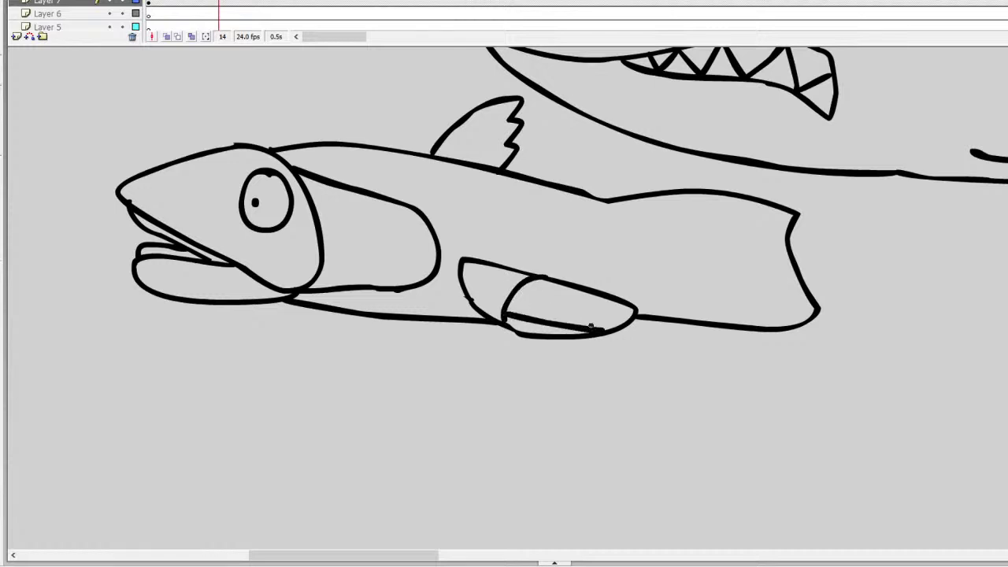
left_click_drag(515, 296, 630, 312)
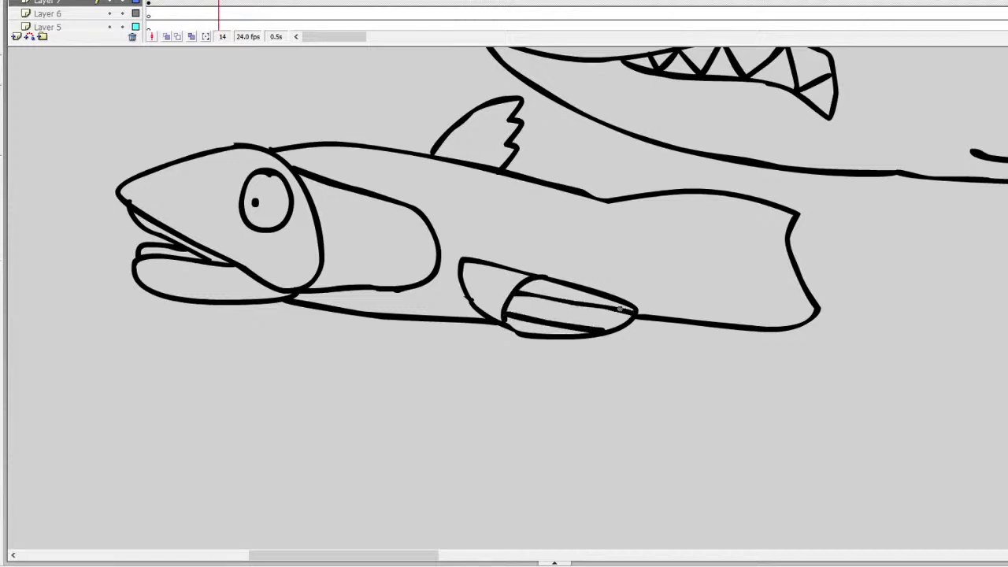
Separate the second fish's tail fins from the body with lines meeting in a point, and fill both fins with short rays
mouse_move(603, 203)
left_mouse_down()
mouse_move(789, 254)
mouse_move(634, 313)
left_mouse_up()
left_click_drag(651, 197, 655, 209)
mouse_move(674, 211)
left_mouse_down()
mouse_move(674, 200)
mouse_move(692, 215)
left_mouse_up()
left_click_drag(713, 197, 710, 222)
left_click_drag(747, 202, 738, 229)
left_click_drag(776, 214, 766, 236)
mouse_move(789, 219)
left_mouse_down()
mouse_move(781, 239)
mouse_move(797, 318)
left_mouse_up()
mouse_move(744, 281)
left_mouse_down()
mouse_move(767, 325)
mouse_move(671, 318)
left_mouse_up()
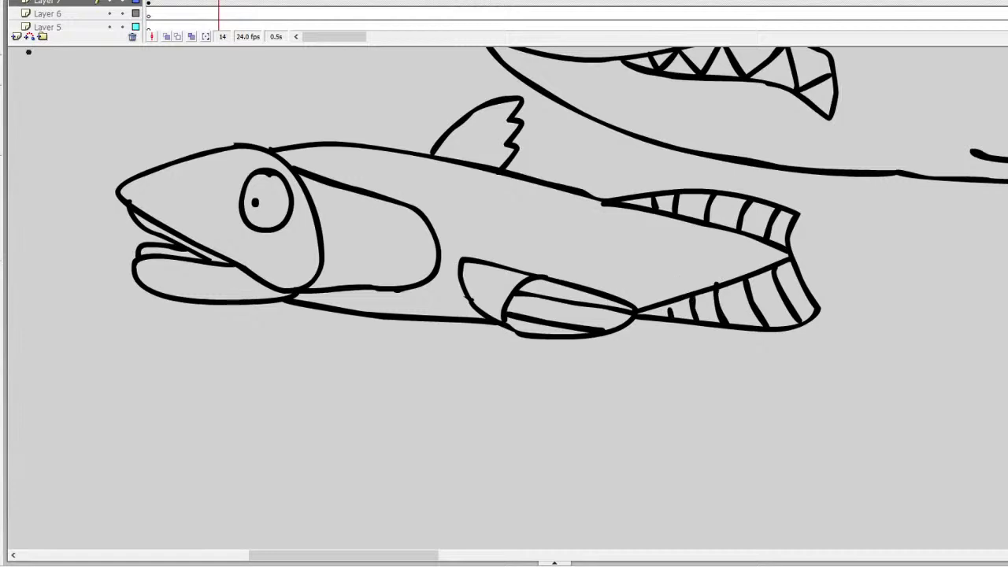
scroll(28, 52, "up", 3)
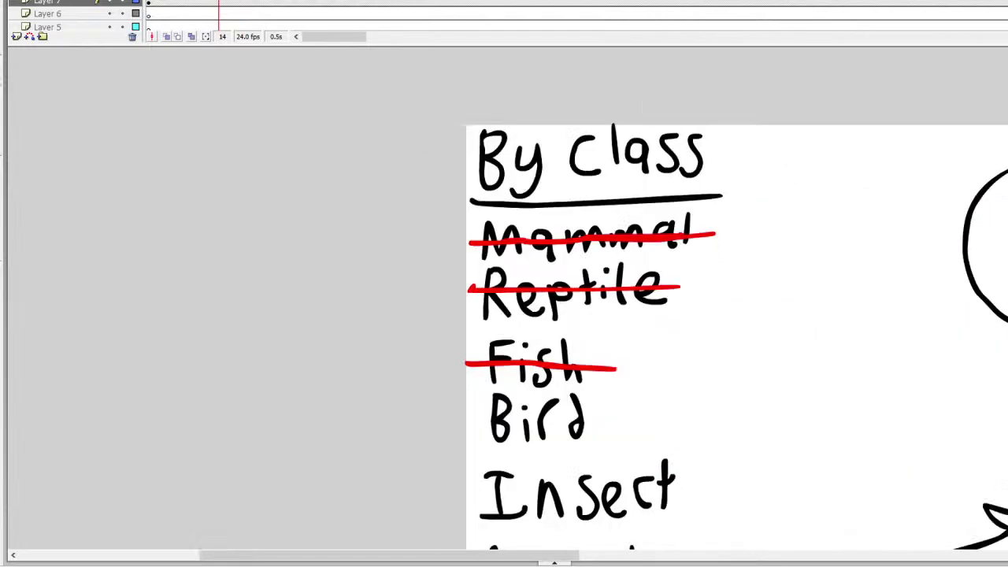
Draw a cartoon hippo's face on the empty pasteboard with two large overlapping eyes, dot pupils, a rounded snout and two nostrils
left_click(606, 367)
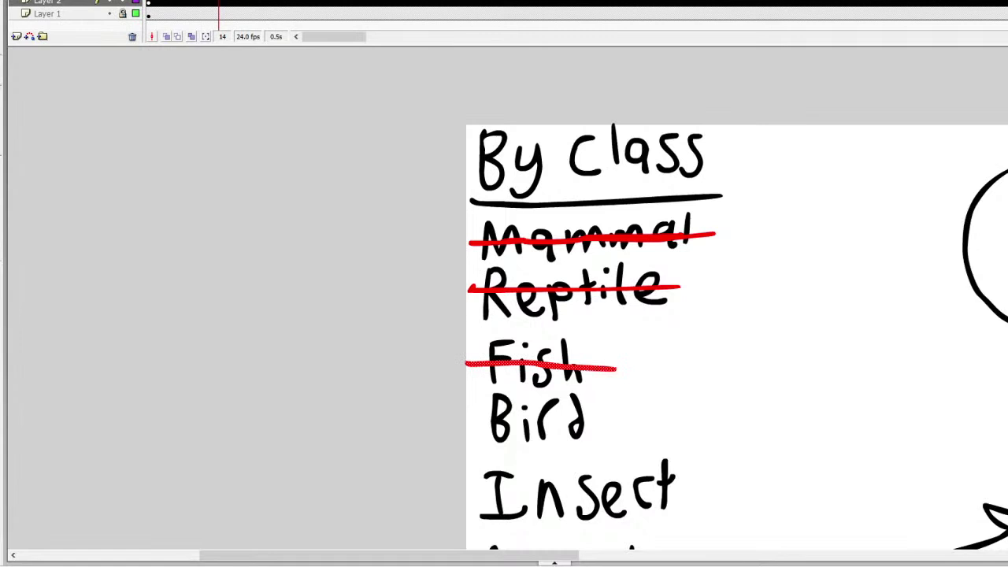
key("Return")
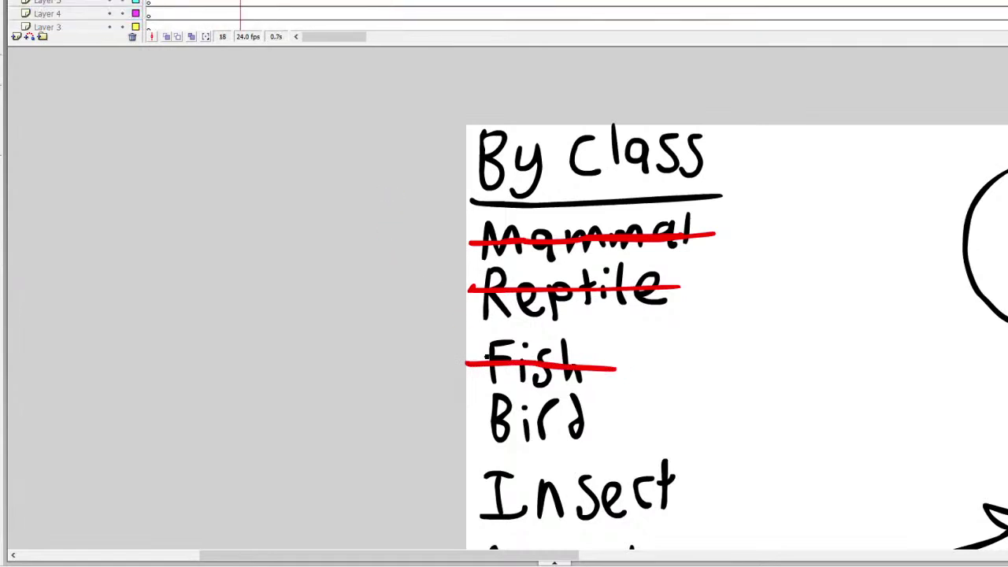
left_click_drag(544, 554, 390, 554)
scroll(504, 300, "up", 10)
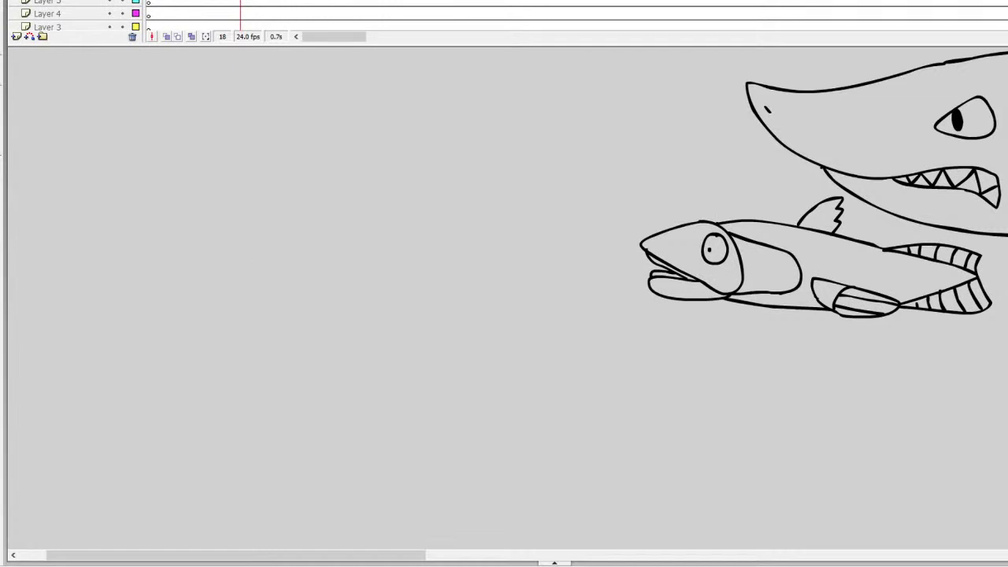
left_click(318, 319)
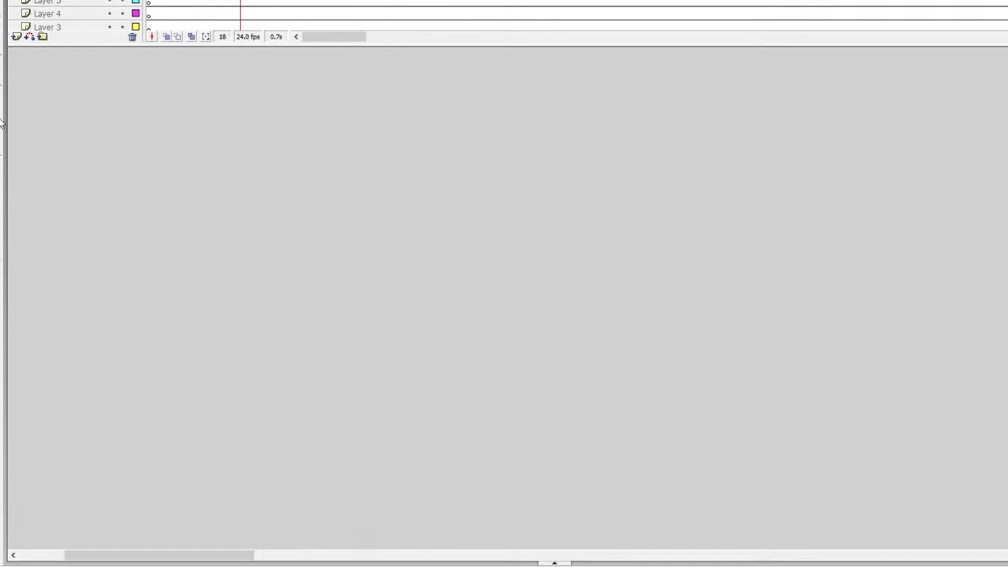
mouse_move(394, 181)
left_mouse_down()
mouse_move(352, 209)
mouse_move(367, 270)
mouse_move(419, 263)
mouse_move(426, 215)
mouse_move(386, 179)
mouse_move(459, 189)
mouse_move(481, 224)
mouse_move(467, 267)
mouse_move(438, 274)
mouse_move(422, 263)
mouse_move(442, 237)
mouse_move(514, 286)
mouse_move(521, 326)
mouse_move(477, 355)
mouse_move(426, 348)
mouse_move(393, 315)
left_mouse_up()
left_click(402, 234)
left_click(443, 238)
left_click(457, 315)
left_click(486, 313)
Add two small teeth under the hippo's snout and draw a rounded ear on each side of the head
mouse_move(435, 352)
left_mouse_down()
mouse_move(435, 364)
mouse_move(493, 362)
left_mouse_up()
mouse_move(337, 186)
left_mouse_down()
mouse_move(303, 174)
mouse_move(315, 202)
left_mouse_up()
mouse_move(458, 184)
left_mouse_down()
mouse_move(489, 188)
mouse_move(477, 198)
left_mouse_up()
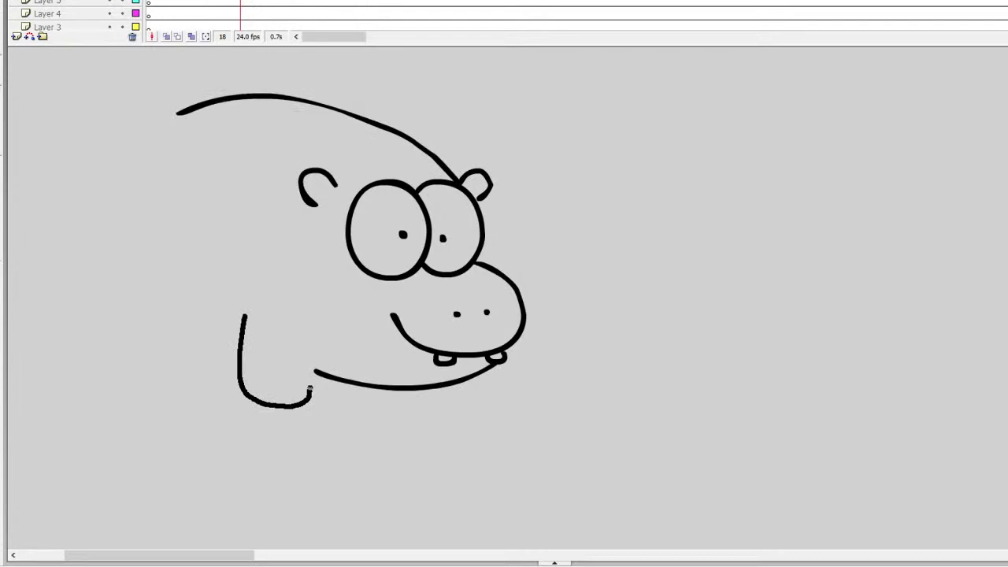
Complete the hippo's rounded body and draw four short legs with rounded toes
left_click_drag(311, 354, 310, 385)
mouse_move(254, 394)
left_mouse_down()
mouse_move(309, 387)
mouse_move(343, 406)
mouse_move(360, 388)
mouse_move(347, 399)
mouse_move(396, 415)
mouse_move(406, 391)
left_mouse_up()
key("ctrl+z")
mouse_move(351, 393)
left_mouse_down()
mouse_move(360, 406)
mouse_move(397, 399)
left_mouse_up()
mouse_move(179, 113)
left_mouse_down()
mouse_move(136, 174)
mouse_move(117, 254)
mouse_move(111, 318)
mouse_move(123, 359)
mouse_move(154, 370)
mouse_move(180, 356)
mouse_move(182, 305)
left_mouse_up()
mouse_move(125, 360)
left_mouse_down()
mouse_move(176, 350)
mouse_move(231, 354)
mouse_move(187, 347)
mouse_move(191, 365)
mouse_move(225, 375)
mouse_move(239, 365)
mouse_move(207, 362)
mouse_move(236, 361)
left_mouse_up()
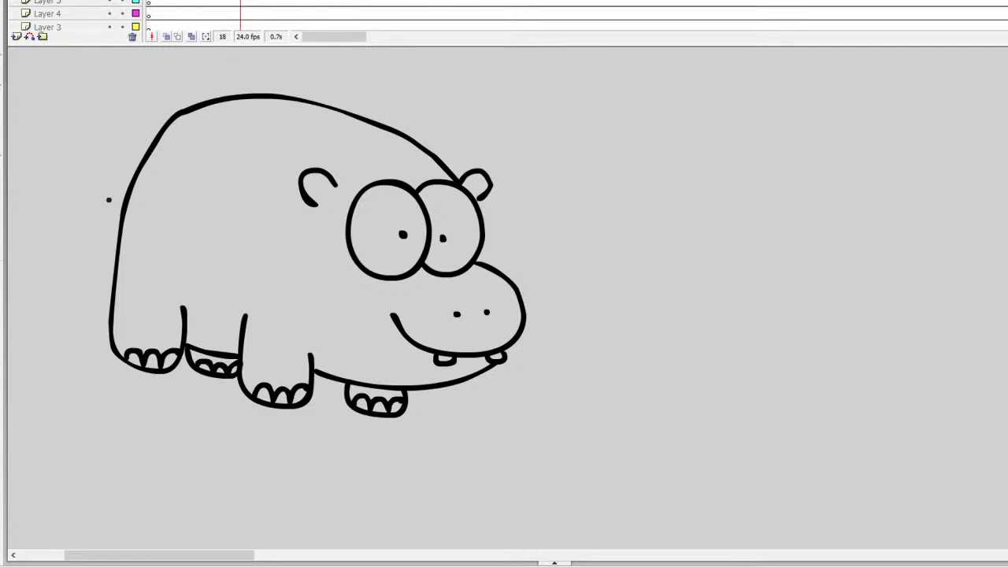
mouse_move(125, 203)
left_mouse_down()
mouse_move(73, 254)
mouse_move(110, 241)
left_mouse_up()
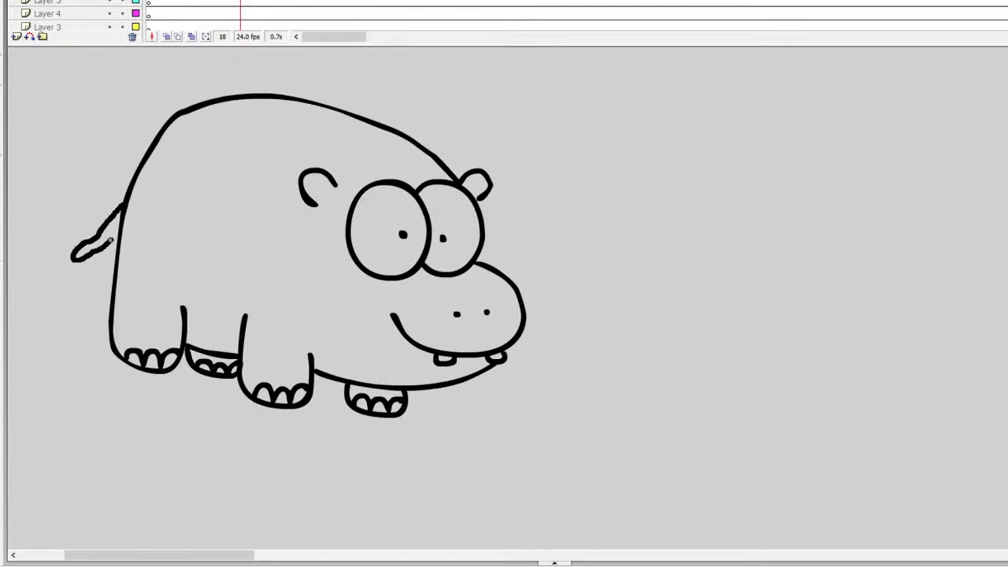
key("ctrl+z")
mouse_move(125, 204)
left_mouse_down()
mouse_move(99, 250)
mouse_move(119, 236)
left_mouse_up()
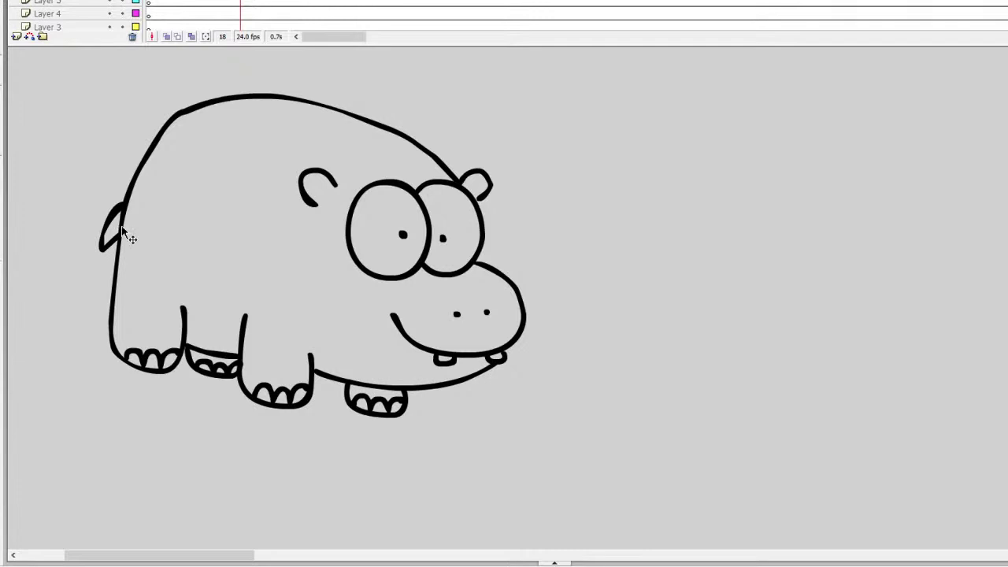
key("ctrl+z")
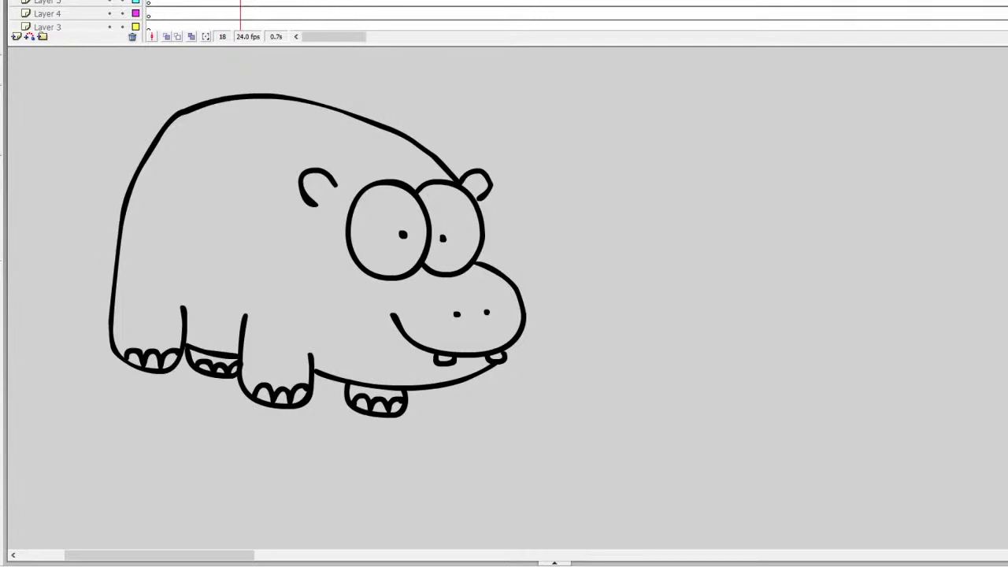
scroll(504, 299, "up", 3)
scroll(503, 299, "down", 4)
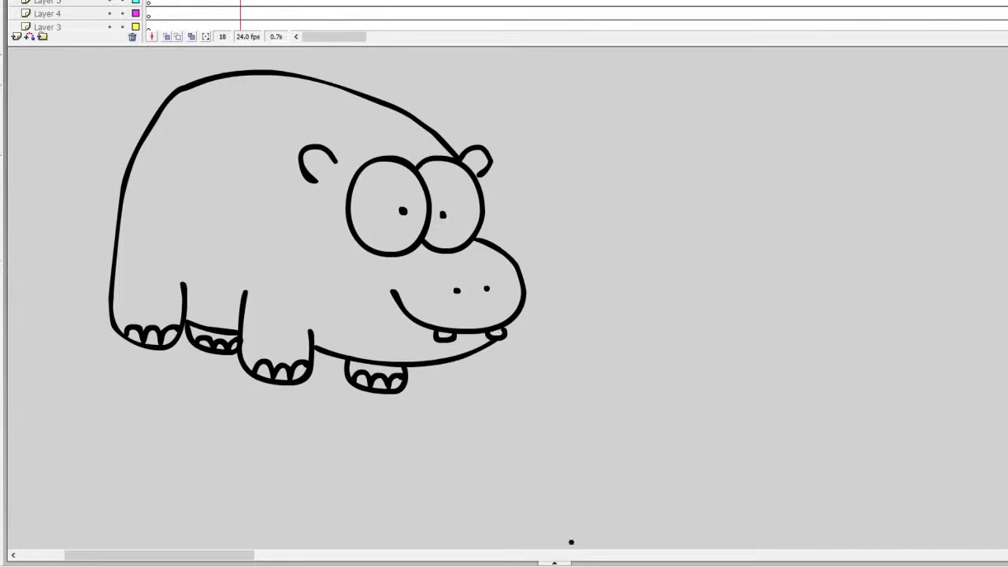
left_click_drag(234, 554, 974, 541)
left_click(244, 4)
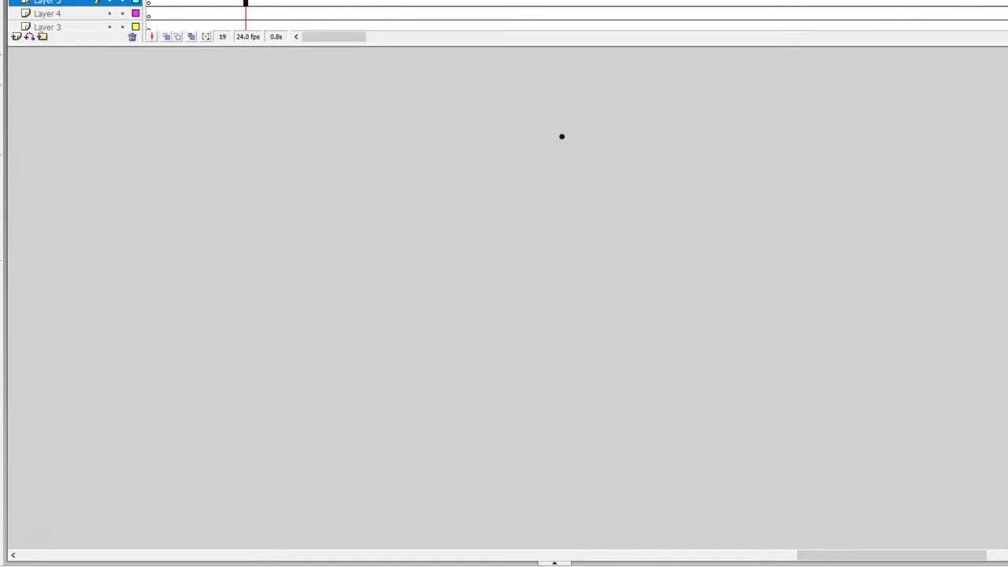
mouse_move(573, 128)
left_mouse_down()
mouse_move(525, 152)
mouse_move(520, 180)
mouse_move(545, 208)
left_mouse_up()
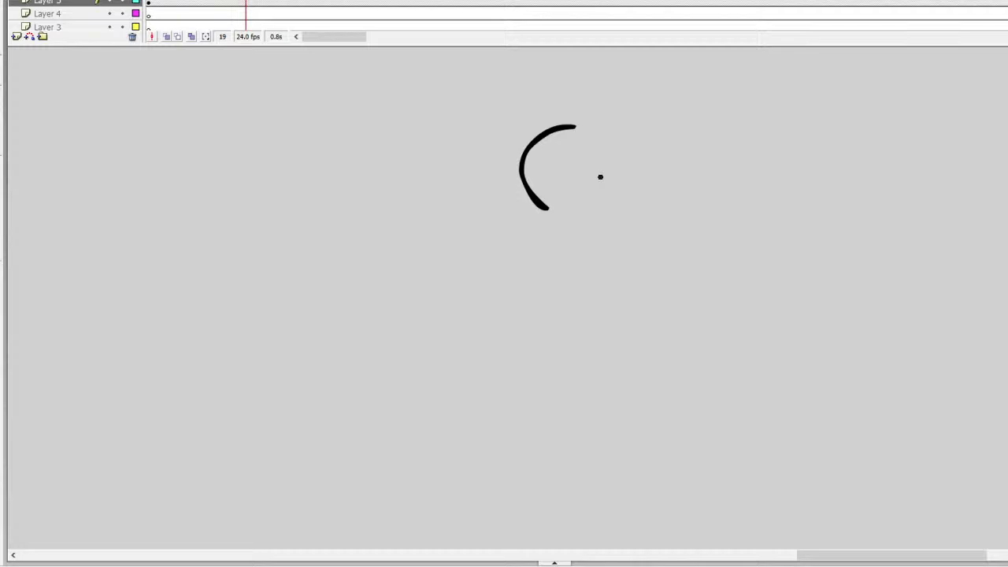
left_click(249, 4)
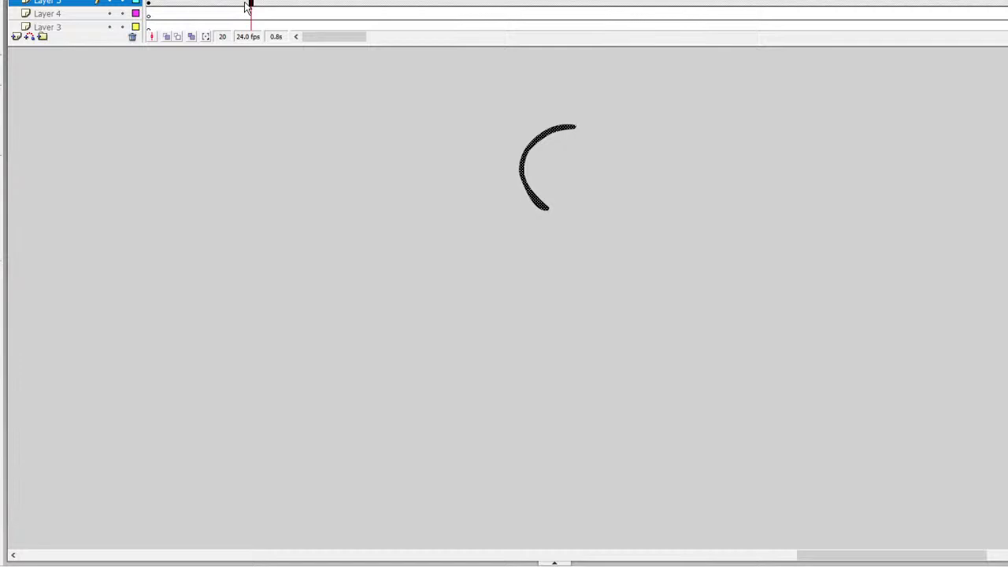
left_click(319, 4)
key("Delete")
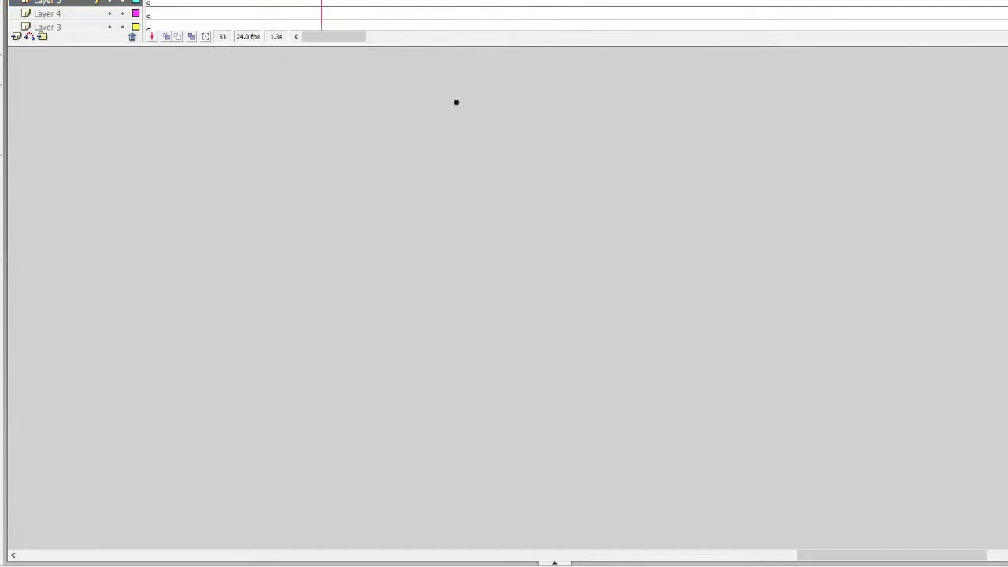
Draw an eagle's head with a hooked beak, a frowning mouth, a pointed eye and a neck ending in a jagged feather edge
mouse_move(473, 100)
left_mouse_down()
mouse_move(415, 123)
mouse_move(416, 160)
mouse_move(493, 158)
mouse_move(492, 111)
mouse_move(467, 99)
mouse_move(429, 114)
mouse_move(443, 164)
mouse_move(448, 138)
mouse_move(437, 112)
mouse_move(446, 152)
mouse_move(436, 128)
mouse_move(374, 144)
mouse_move(281, 142)
mouse_move(243, 171)
mouse_move(265, 236)
mouse_move(310, 205)
mouse_move(387, 205)
mouse_move(426, 226)
left_mouse_up()
mouse_move(291, 211)
left_mouse_down()
mouse_move(321, 245)
mouse_move(451, 272)
mouse_move(451, 167)
left_mouse_up()
mouse_move(479, 98)
left_mouse_down()
mouse_move(521, 101)
mouse_move(597, 131)
mouse_move(689, 187)
mouse_move(662, 194)
mouse_move(676, 230)
mouse_move(671, 259)
mouse_move(641, 280)
mouse_move(657, 313)
mouse_move(504, 306)
mouse_move(433, 279)
left_mouse_up()
Draw the eagle's raised near wing with jagged feather tips, join it to the neck, and add a curved belly line
left_click_drag(854, 555, 947, 555)
mouse_move(218, 204)
left_mouse_down()
mouse_move(216, 141)
mouse_move(623, 100)
mouse_move(576, 266)
mouse_move(483, 262)
left_mouse_up()
left_click_drag(209, 187, 166, 189)
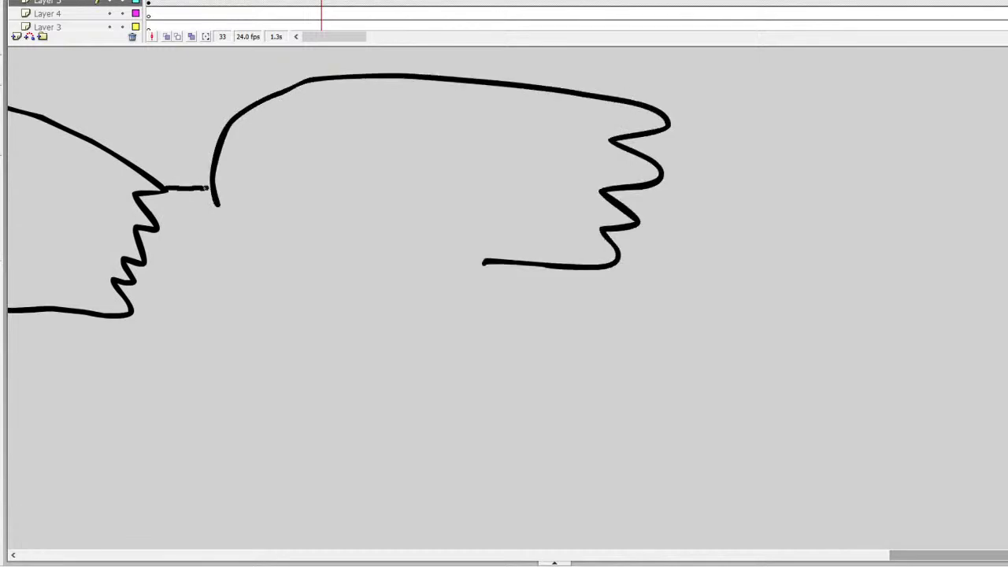
mouse_move(484, 262)
left_mouse_down()
mouse_move(497, 308)
mouse_move(340, 281)
left_mouse_up()
mouse_move(127, 314)
left_mouse_down()
mouse_move(235, 378)
mouse_move(470, 420)
left_mouse_up()
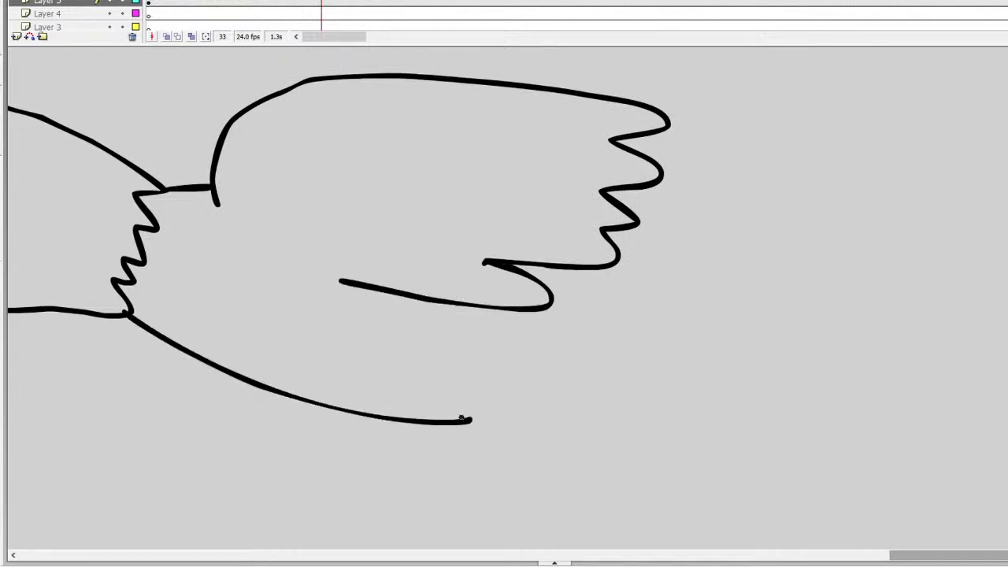
Draw the eagle's near leg trailing behind, with a jagged feathered thigh, a foot with curled toes and two pointed claws
mouse_move(418, 323)
left_mouse_down()
mouse_move(541, 353)
mouse_move(570, 372)
mouse_move(565, 412)
mouse_move(551, 427)
mouse_move(457, 418)
left_mouse_up()
left_click_drag(575, 368, 694, 396)
left_click_drag(551, 420, 712, 437)
mouse_move(694, 396)
left_mouse_down()
mouse_move(690, 369)
mouse_move(734, 376)
mouse_move(799, 419)
mouse_move(877, 437)
mouse_move(771, 453)
left_mouse_up()
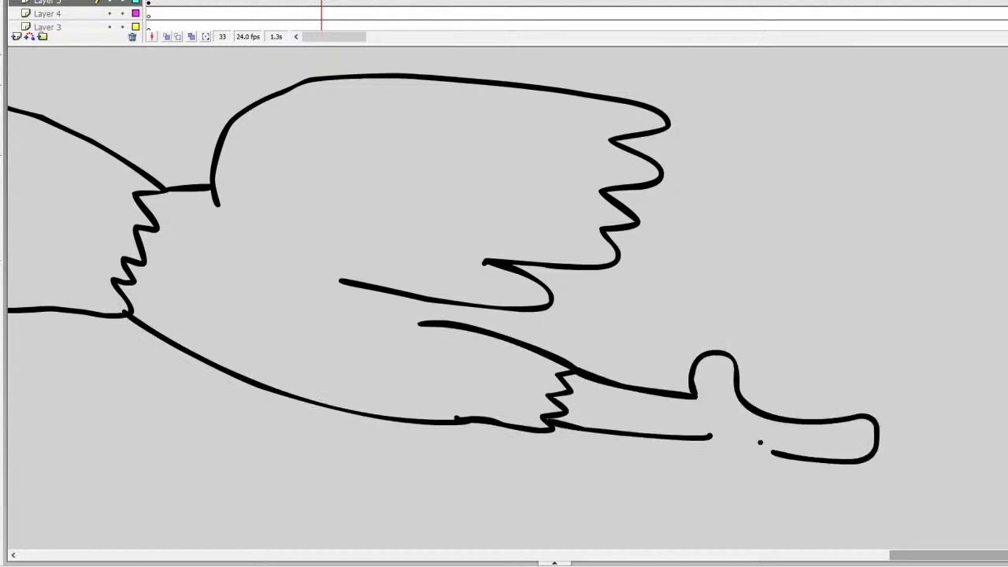
mouse_move(860, 460)
left_mouse_down()
mouse_move(840, 488)
mouse_move(765, 466)
mouse_move(834, 499)
mouse_move(787, 494)
mouse_move(702, 435)
left_mouse_up()
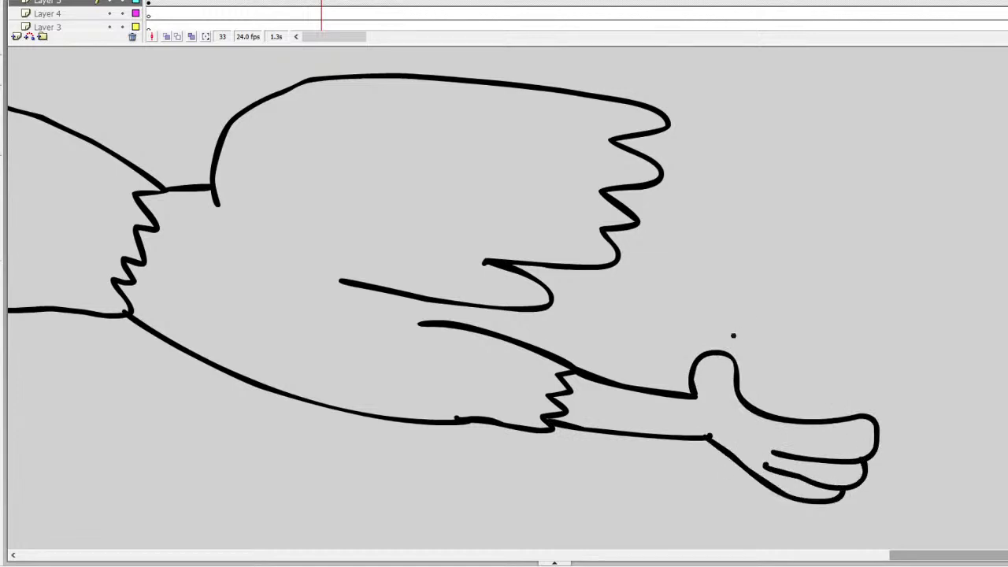
mouse_move(719, 349)
left_mouse_down()
mouse_move(755, 340)
mouse_move(736, 359)
left_mouse_up()
mouse_move(860, 411)
left_mouse_down()
mouse_move(871, 389)
mouse_move(866, 411)
left_mouse_up()
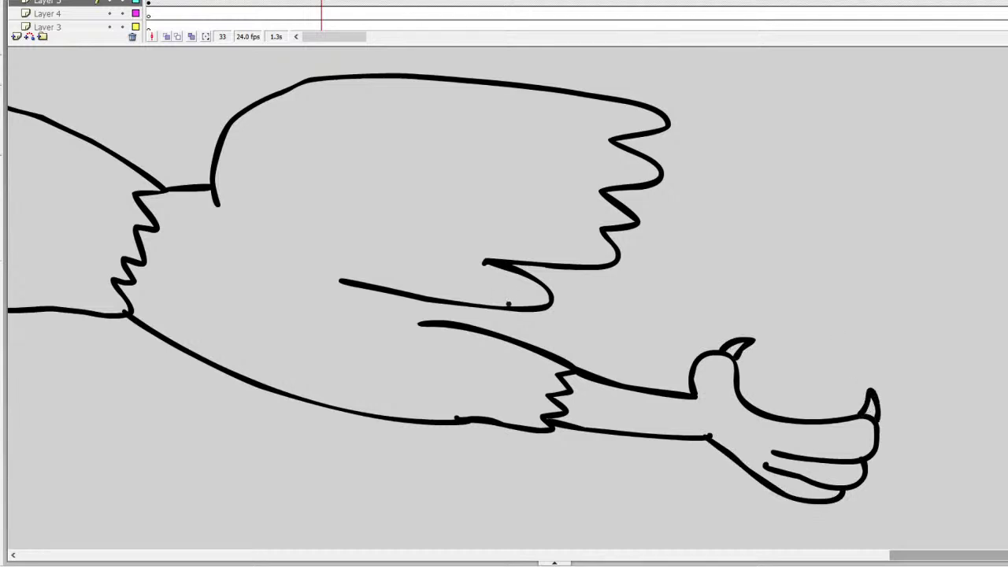
Draw the eagle's jagged tail feathers, and the far leg and foot showing just below the near one
mouse_move(548, 290)
left_mouse_down()
mouse_move(696, 295)
mouse_move(705, 314)
mouse_move(647, 354)
mouse_move(558, 354)
left_mouse_up()
mouse_move(548, 430)
left_mouse_down()
mouse_move(545, 460)
mouse_move(435, 425)
left_mouse_up()
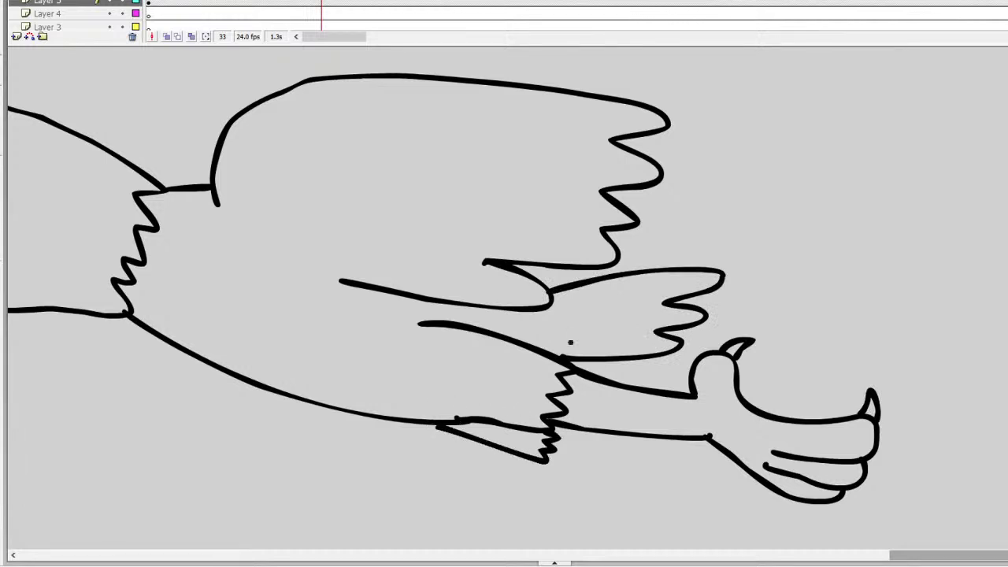
key("ctrl+z")
mouse_move(552, 428)
left_mouse_down()
mouse_move(563, 441)
mouse_move(508, 441)
mouse_move(449, 423)
left_mouse_up()
mouse_move(562, 433)
left_mouse_down()
mouse_move(598, 445)
mouse_move(693, 448)
left_mouse_up()
key("ctrl+z")
mouse_move(562, 433)
left_mouse_down()
mouse_move(693, 450)
mouse_move(737, 497)
mouse_move(806, 520)
mouse_move(819, 492)
left_mouse_up()
left_click_drag(725, 463, 761, 482)
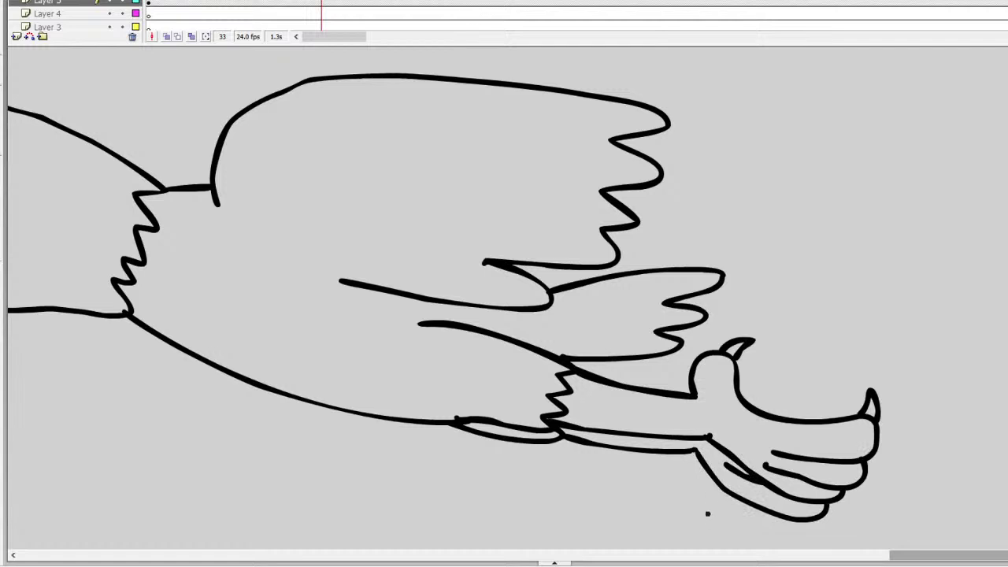
Draw the eagle's far wing hanging below the belly with jagged feather tips
left_click_drag(926, 560, 887, 560)
mouse_move(404, 358)
left_mouse_down()
mouse_move(400, 402)
mouse_move(485, 469)
mouse_move(690, 521)
mouse_move(730, 499)
mouse_move(701, 475)
mouse_move(739, 474)
mouse_move(740, 444)
left_mouse_up()
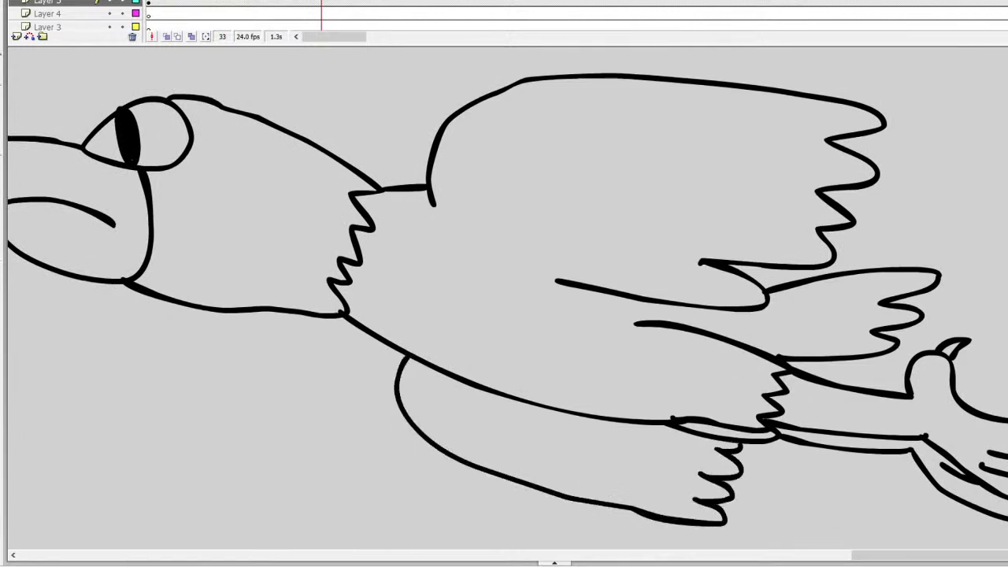
left_click(282, 236, "alt")
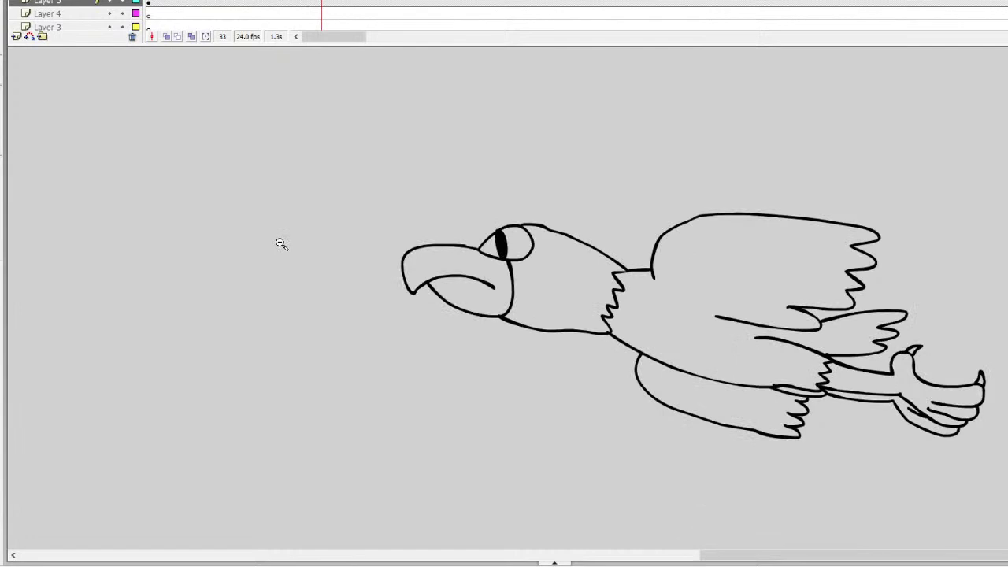
scroll(693, 247, "down", 3)
scroll(693, 247, "up", 1)
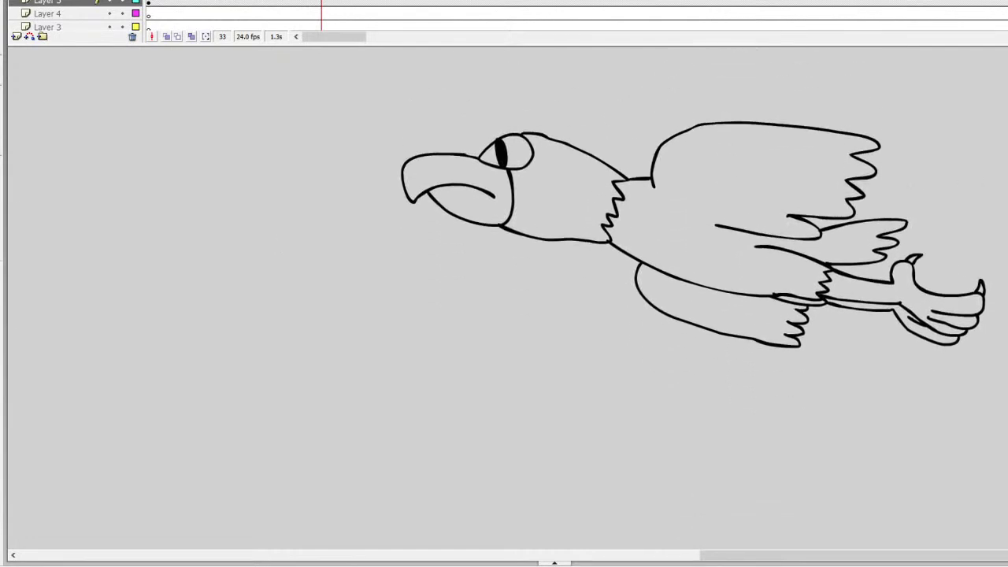
Replace the eagle's upper neck line with a smooth curve from the head to the wing, and extend the jagged collar up to it
left_click(636, 196)
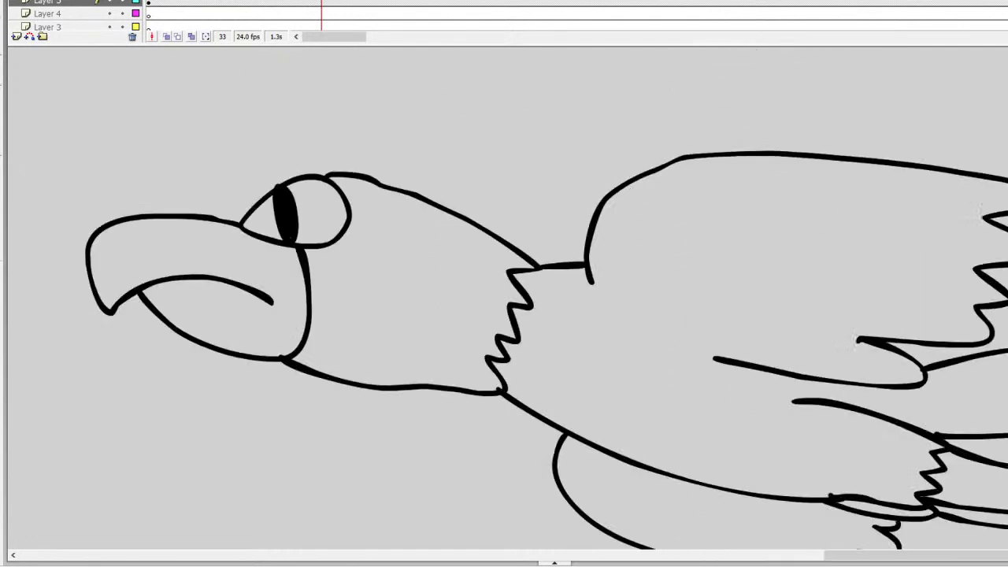
left_click_drag(586, 242, 367, 177)
mouse_move(531, 267)
left_mouse_down()
mouse_move(574, 264)
mouse_move(360, 180)
left_mouse_up()
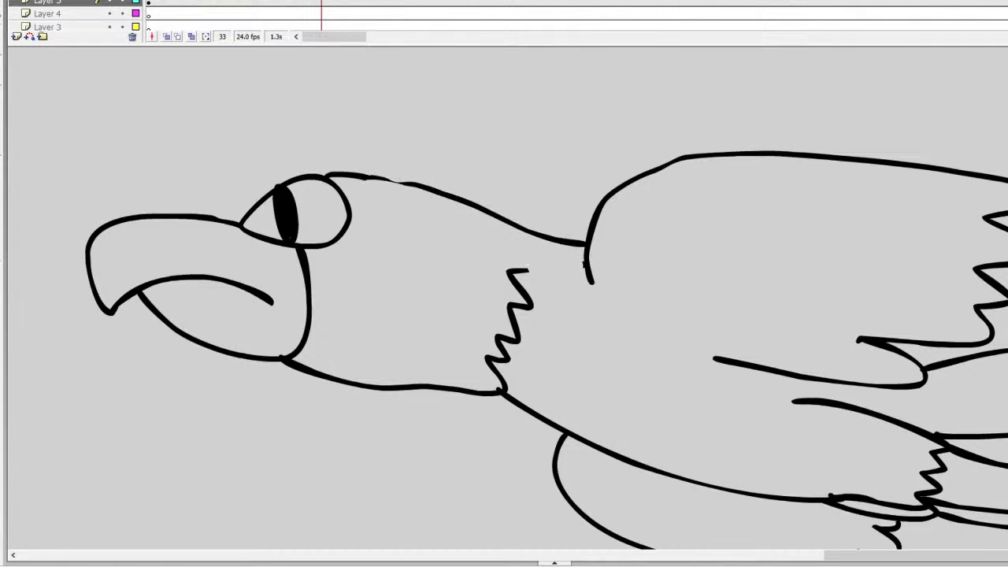
mouse_move(557, 245)
left_mouse_down()
mouse_move(561, 261)
mouse_move(536, 274)
mouse_move(514, 269)
left_mouse_up()
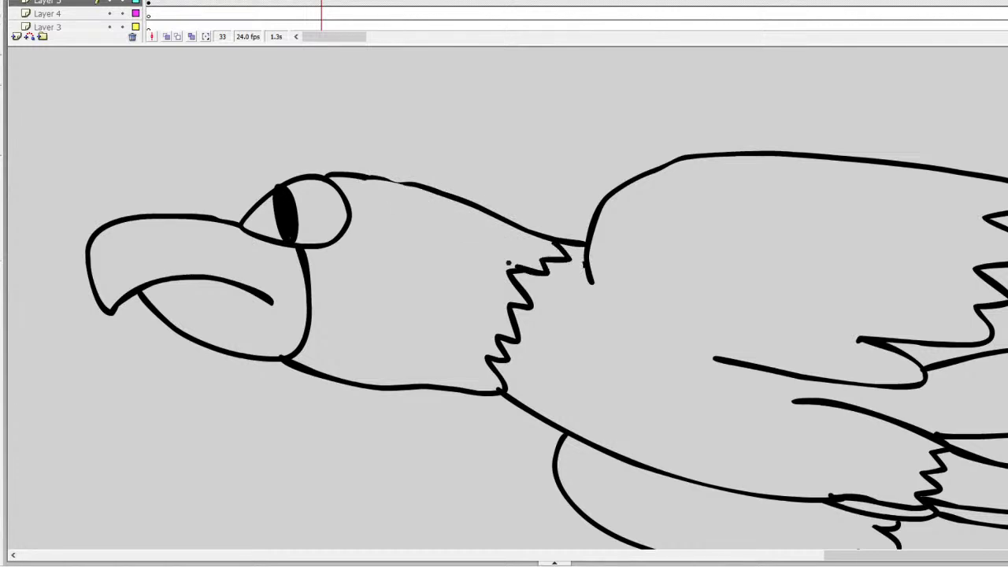
left_click_drag(413, 181, 360, 170)
left_click_drag(419, 184, 381, 178)
Cross out Bird in the "By Class" list with a red line on the same layer as the other red strokes
left_click(470, 370, "alt")
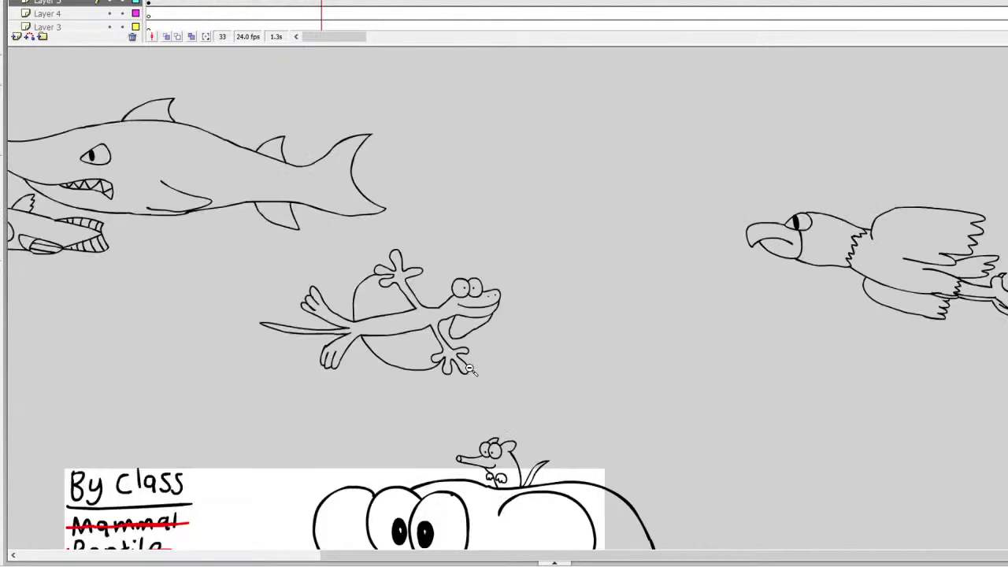
scroll(470, 370, "down", 3)
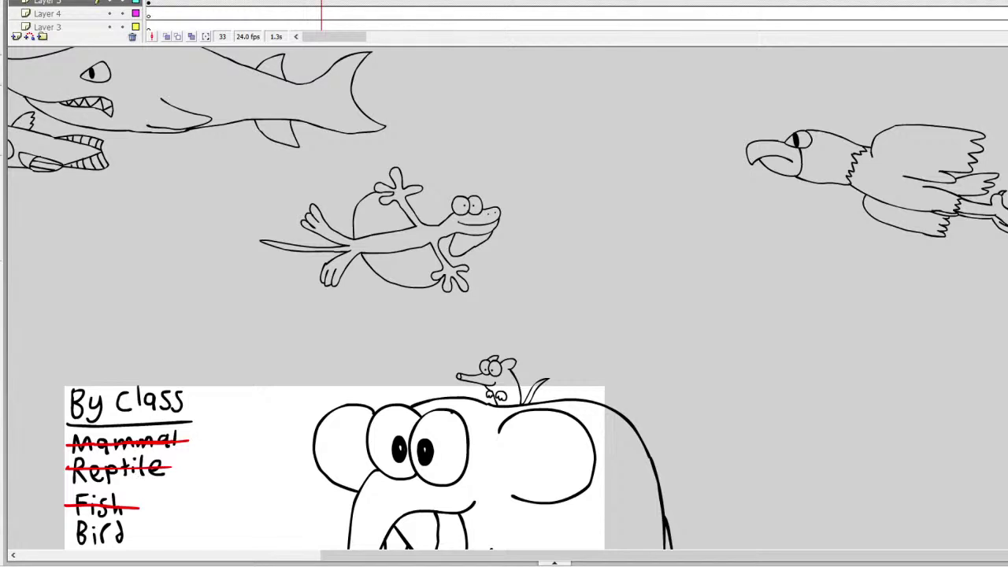
scroll(504, 299, "down", 7)
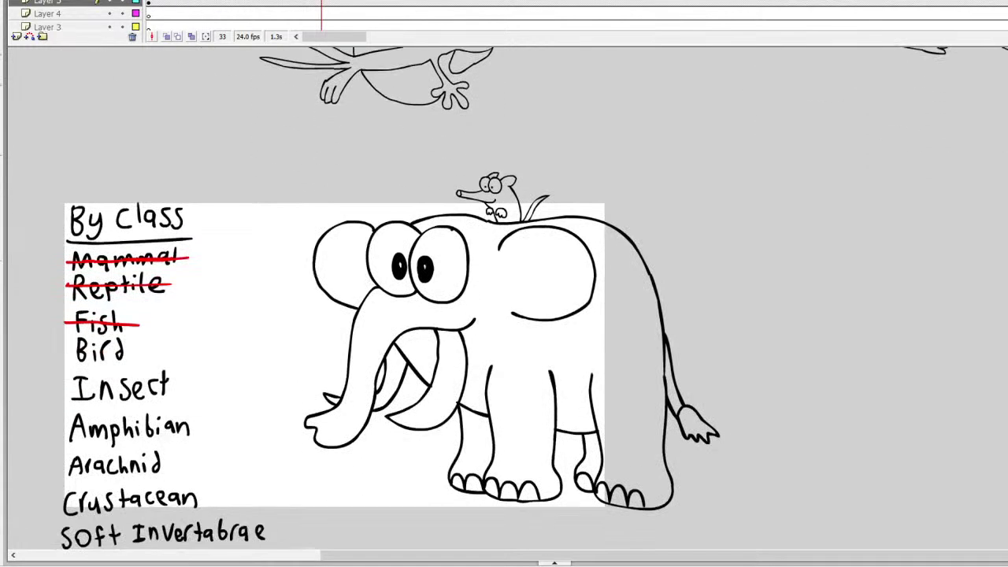
left_click(126, 352)
key("v")
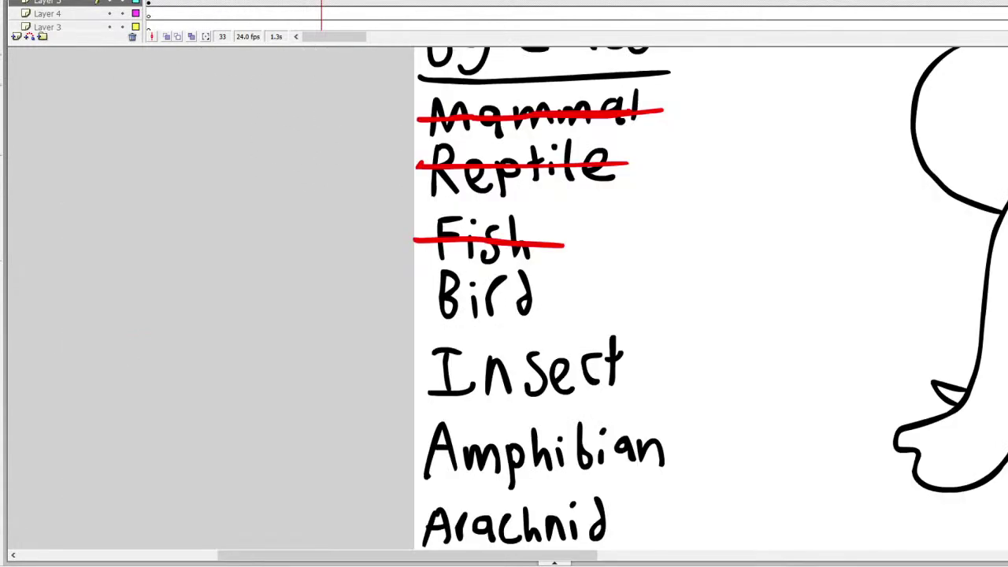
left_click(548, 246)
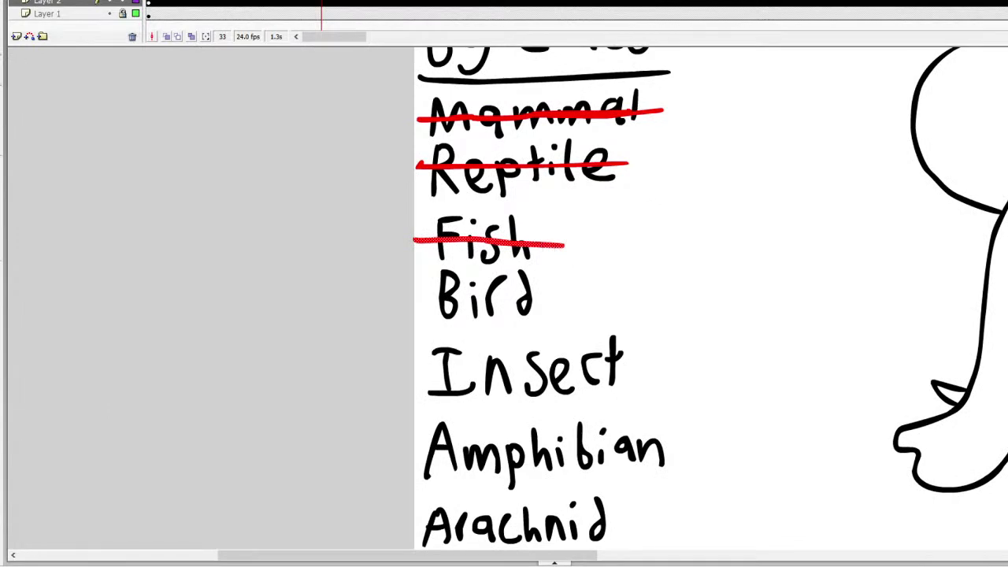
left_click_drag(552, 293, 423, 289)
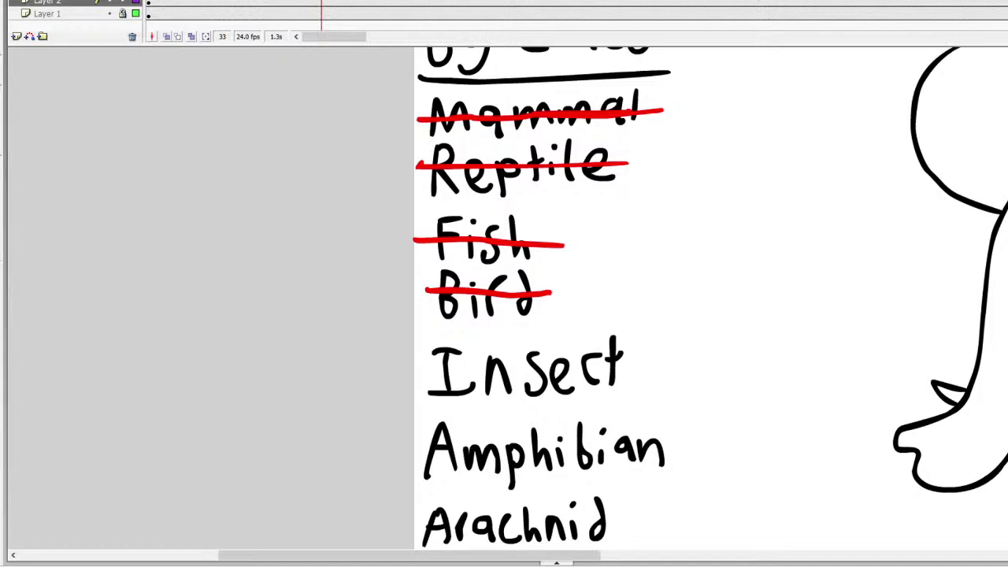
On the empty Layer 13, draw the female mantis's two oval eyes below the fish, with slanted angry lids and small pupils
scroll(710, 299, "up", 10)
scroll(710, 299, "down", 3)
key("comma")
key("comma")
key("comma")
key("comma")
key("comma")
key("comma")
scroll(47, 16, "up", 2)
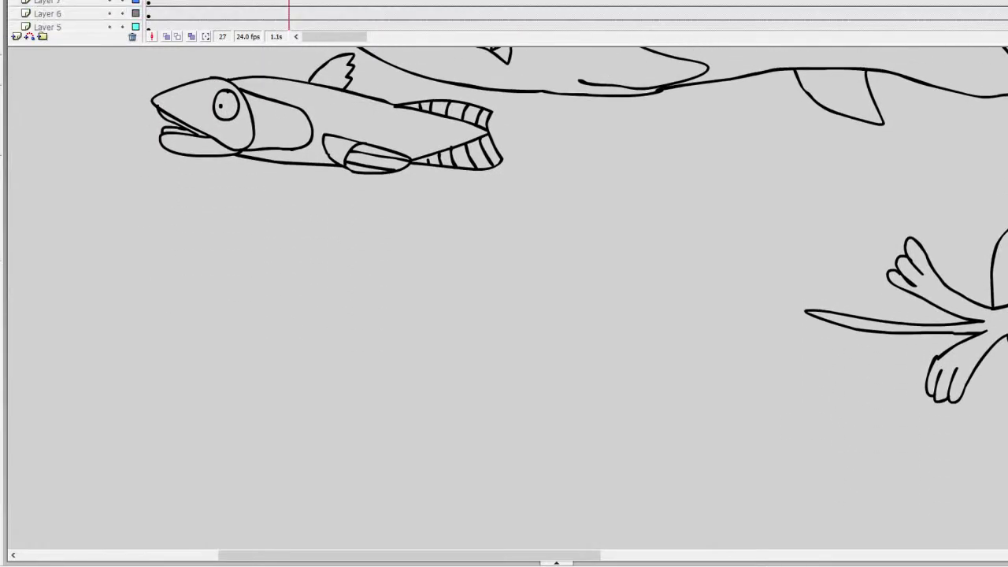
scroll(157, 20, "up", 2)
left_click(234, 4)
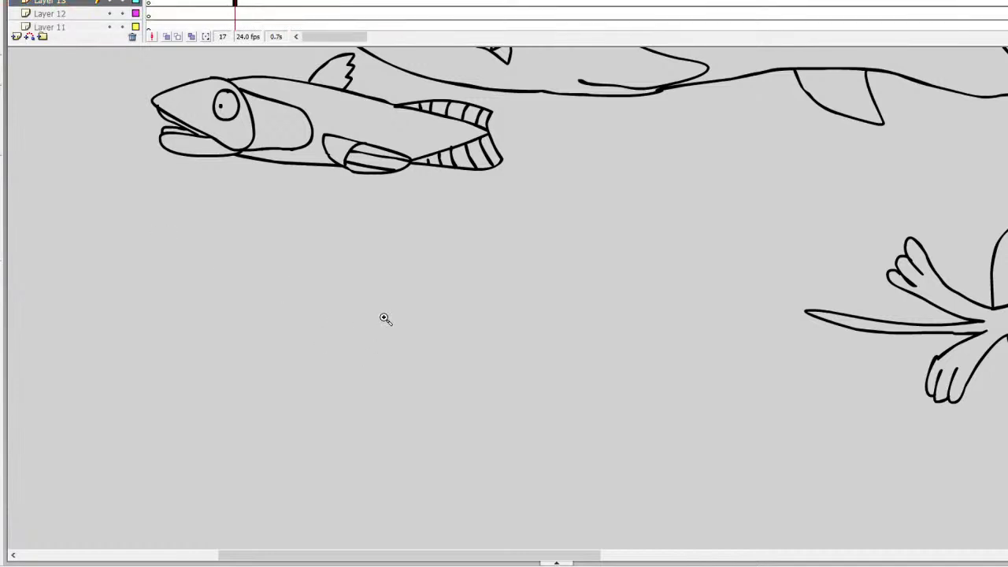
key("z")
left_click(360, 319)
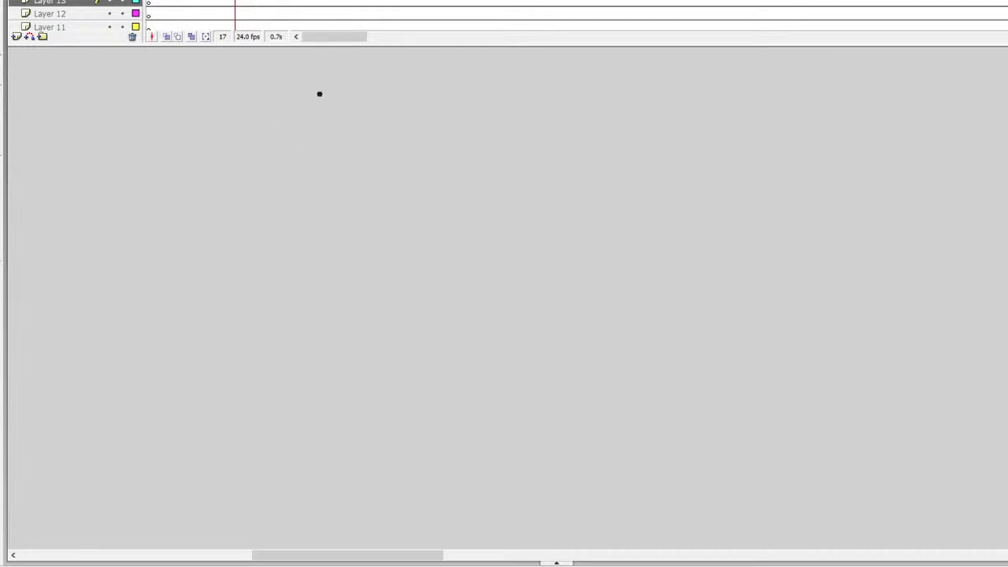
scroll(504, 299, "up", 3)
scroll(504, 299, "down", 3)
mouse_move(541, 151)
left_mouse_down()
mouse_move(503, 164)
mouse_move(482, 236)
mouse_move(555, 278)
mouse_move(589, 229)
mouse_move(583, 178)
mouse_move(532, 149)
left_mouse_up()
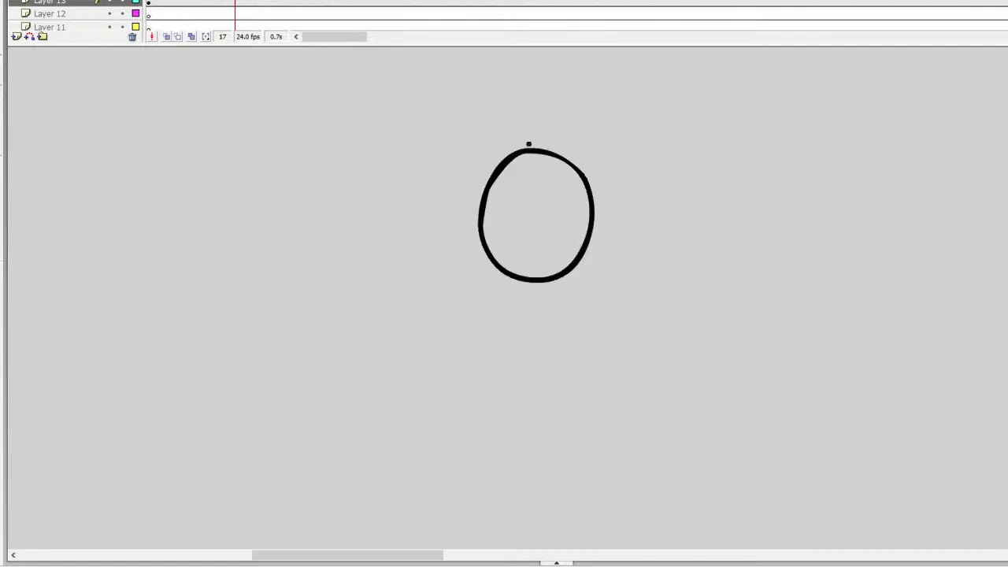
left_click_drag(481, 219, 586, 181)
left_click_drag(537, 228, 539, 230)
mouse_move(422, 151)
left_mouse_down()
mouse_move(378, 151)
mouse_move(350, 221)
mouse_move(392, 270)
mouse_move(445, 248)
mouse_move(451, 198)
mouse_move(411, 145)
left_mouse_up()
mouse_move(354, 175)
left_mouse_down()
mouse_move(449, 227)
mouse_move(408, 219)
left_mouse_up()
left_click_drag(539, 226, 538, 221)
Add three lashes to each eye's outer corner and draw the head's left edge slanting down to a point
mouse_move(589, 181)
left_mouse_down()
mouse_move(595, 154)
mouse_move(592, 182)
mouse_move(615, 175)
left_mouse_up()
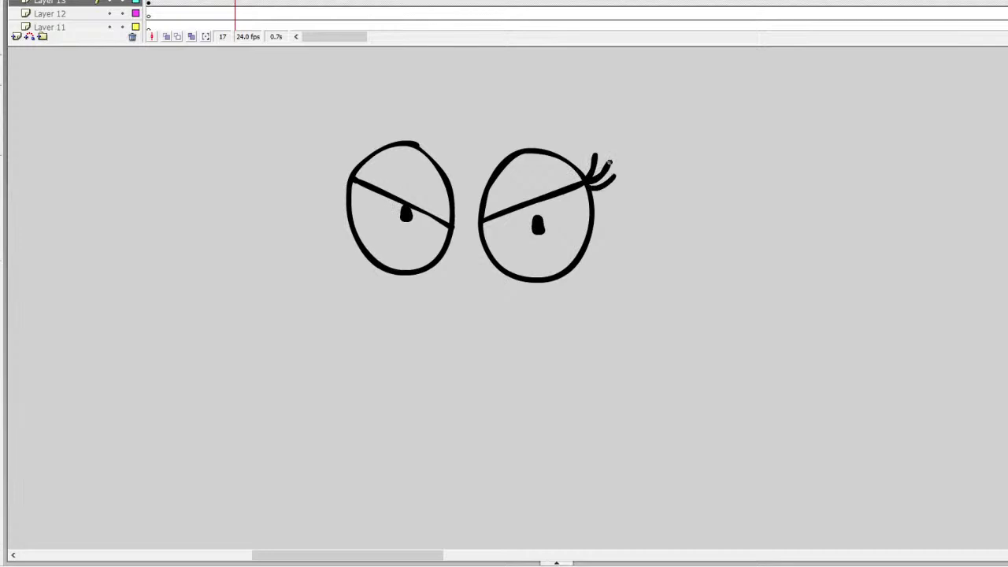
left_click_drag(350, 175, 337, 147)
mouse_move(351, 179)
left_mouse_down()
mouse_move(329, 175)
mouse_move(326, 186)
left_mouse_up()
mouse_move(352, 241)
left_mouse_down()
mouse_move(382, 293)
mouse_move(459, 360)
mouse_move(476, 331)
mouse_move(474, 302)
mouse_move(534, 320)
mouse_move(579, 358)
mouse_move(585, 408)
mouse_move(517, 435)
mouse_move(462, 361)
left_mouse_up()
Draw the second mantis head's two round eyes with pupils underneath, leaving a bite-like notch at the top of the larger one
left_click(513, 362)
left_click_drag(522, 364, 524, 373)
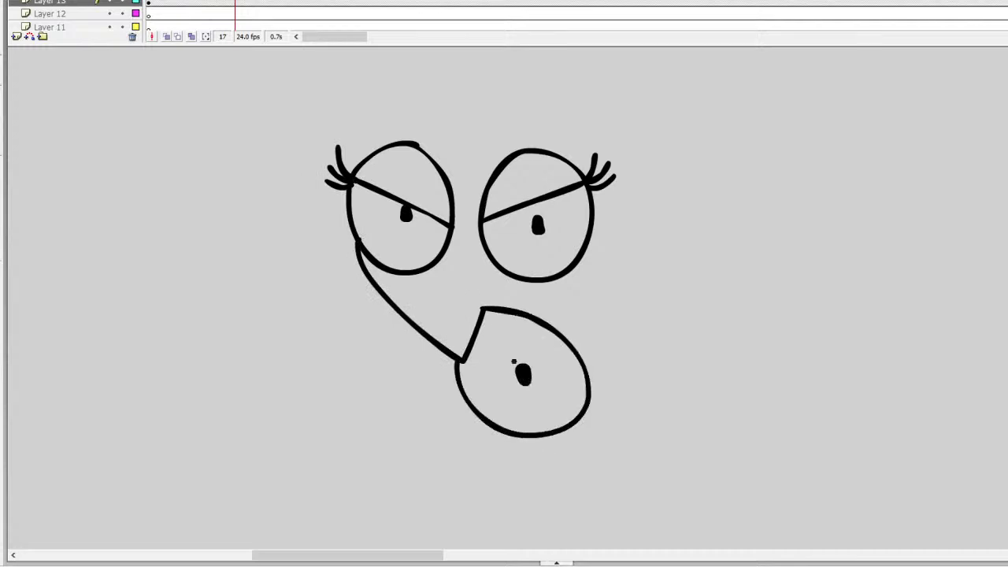
mouse_move(381, 296)
left_mouse_down()
mouse_move(311, 327)
mouse_move(401, 394)
mouse_move(414, 329)
mouse_move(384, 292)
left_mouse_up()
left_click_drag(351, 376, 354, 370)
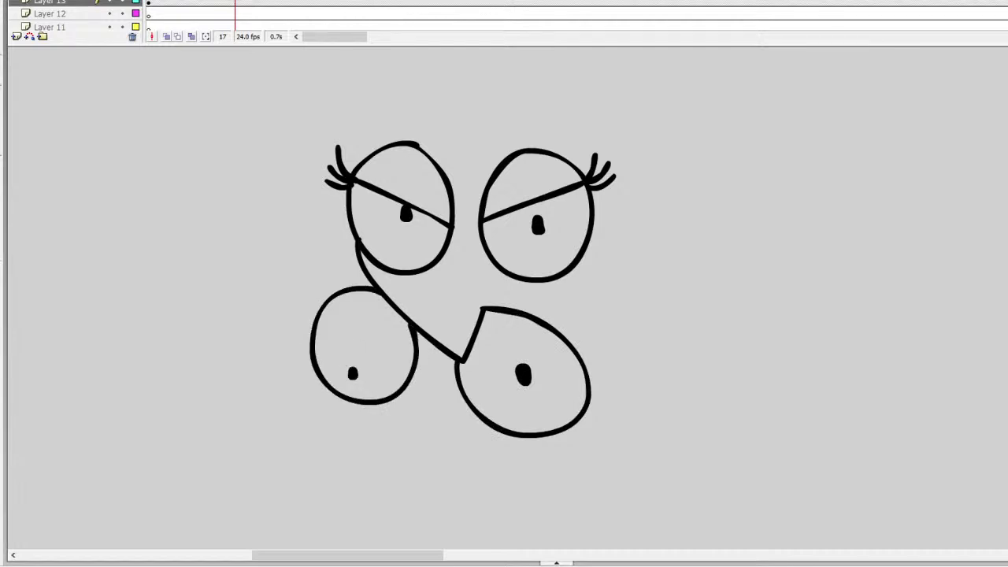
Draw the lower head's tapering jaw with a small toothed grimace and a short curved antenna on each side
scroll(463, 260, "down", 3)
mouse_move(322, 289)
left_mouse_down()
mouse_move(405, 403)
mouse_move(416, 356)
mouse_move(437, 343)
mouse_move(438, 361)
mouse_move(411, 392)
mouse_move(432, 356)
left_mouse_up()
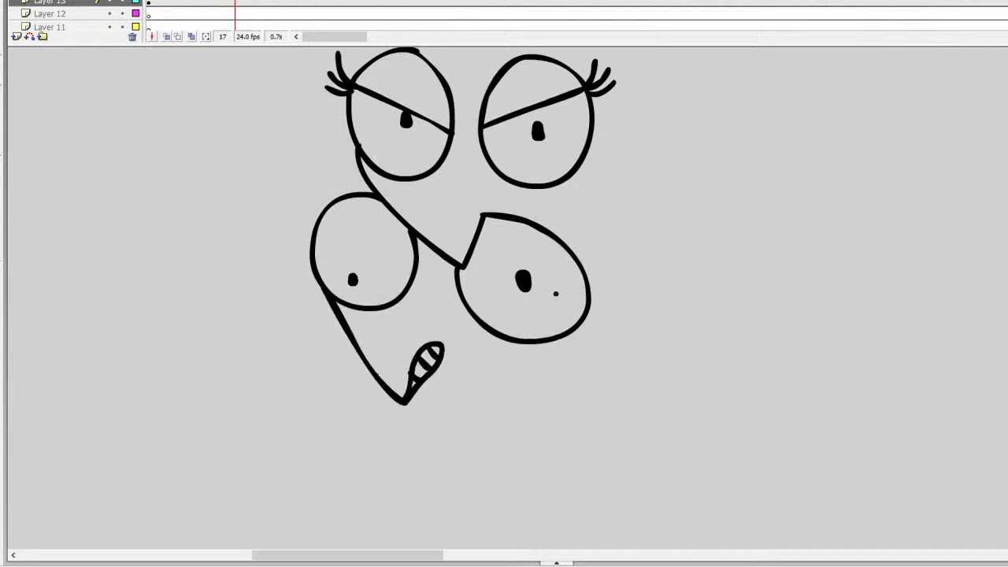
left_click_drag(407, 400, 586, 315)
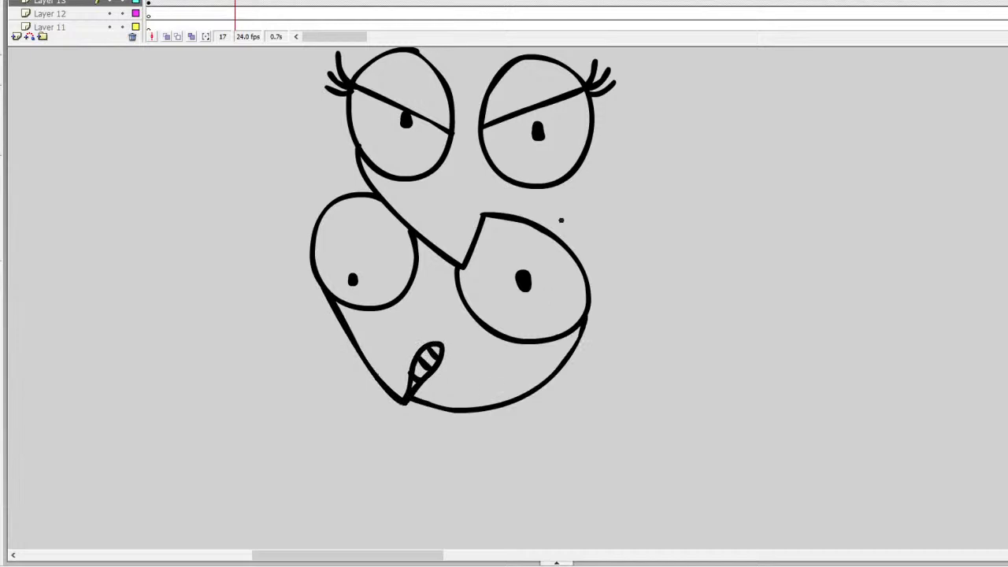
left_click_drag(556, 229, 568, 236)
mouse_move(338, 199)
left_mouse_down()
mouse_move(321, 184)
mouse_move(260, 174)
mouse_move(234, 208)
mouse_move(314, 207)
left_mouse_up()
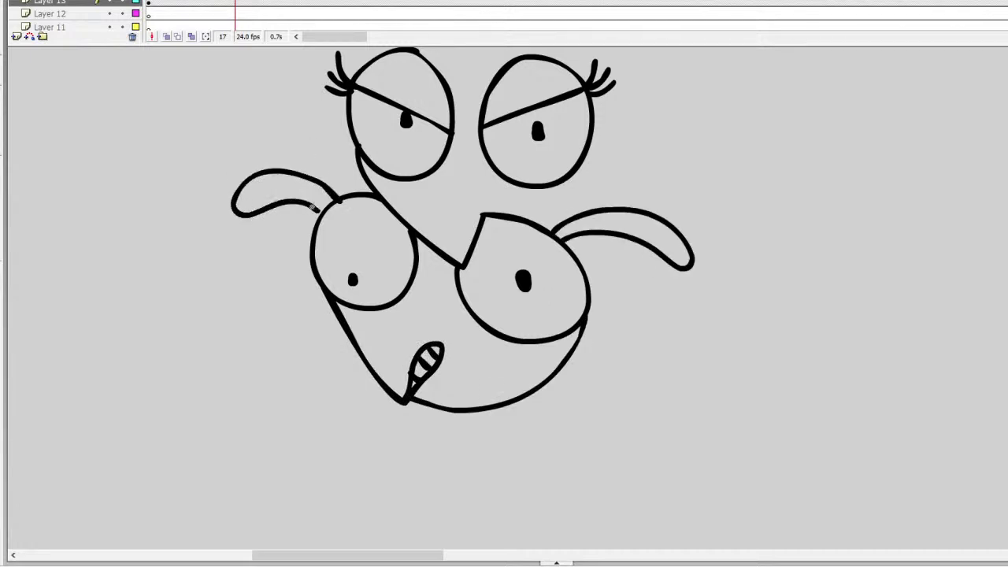
Close the upper head's outline along its right cheek and crown, and add two long curled antennae on top
mouse_move(584, 152)
left_mouse_down()
mouse_move(564, 211)
mouse_move(544, 221)
left_mouse_up()
scroll(450, 63, "up", 3)
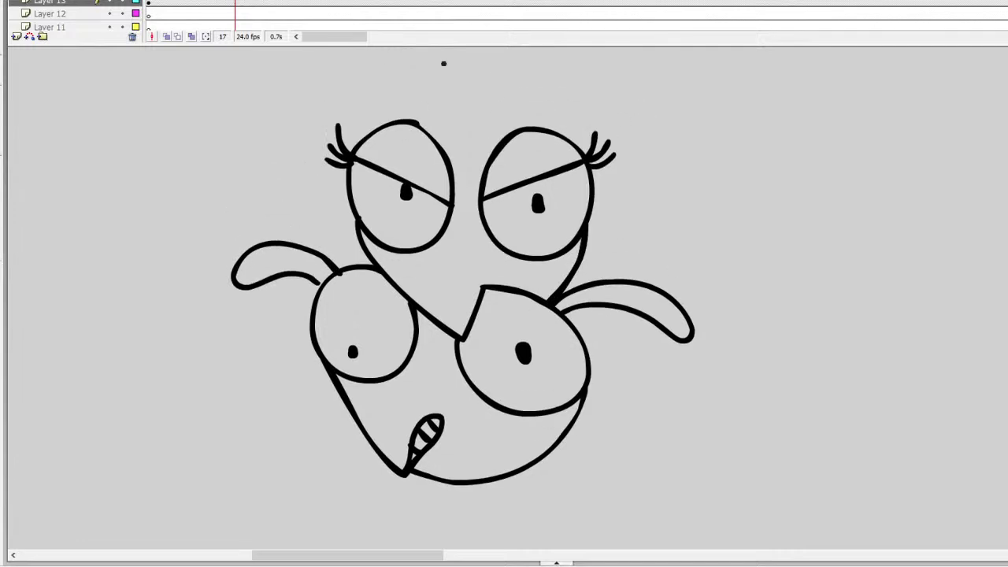
left_click_drag(406, 122, 527, 127)
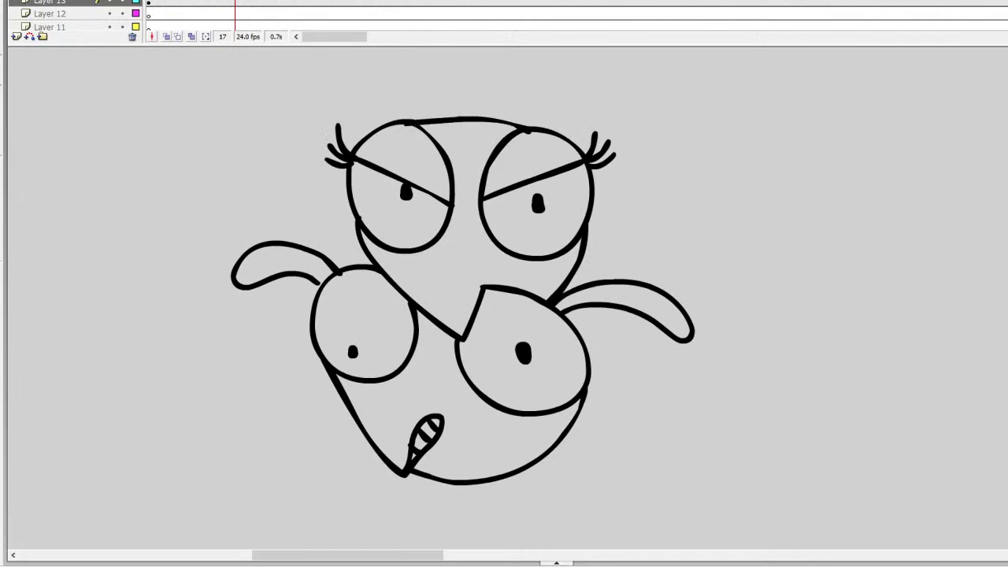
scroll(392, 244, "up", 5)
mouse_move(402, 248)
left_mouse_down()
mouse_move(320, 134)
mouse_move(253, 163)
mouse_move(267, 194)
mouse_move(317, 172)
mouse_move(364, 209)
mouse_move(378, 252)
left_mouse_up()
mouse_move(535, 256)
left_mouse_down()
mouse_move(555, 214)
mouse_move(632, 145)
mouse_move(706, 163)
mouse_move(711, 200)
mouse_move(667, 182)
mouse_move(605, 194)
mouse_move(557, 253)
left_mouse_up()
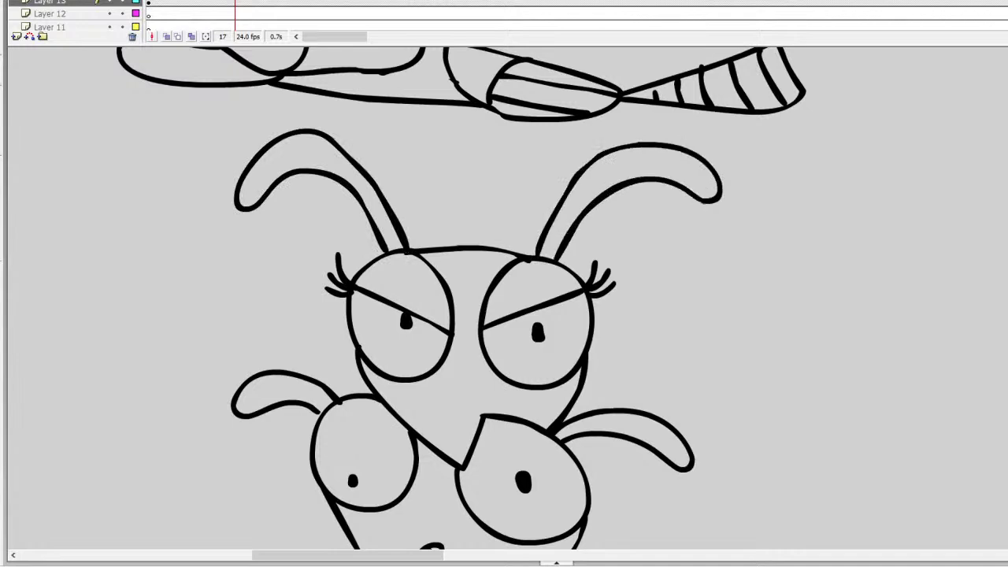
Draw the mantis's near front arm with a rounded upper arm, a folded forearm and a pointed claw with serrated spikes
scroll(679, 256, "down", 9)
scroll(679, 257, "up", 1)
mouse_move(611, 214)
left_mouse_down()
mouse_move(663, 197)
mouse_move(738, 345)
left_mouse_up()
mouse_move(619, 241)
left_mouse_down()
mouse_move(682, 350)
mouse_move(653, 376)
mouse_move(557, 420)
mouse_move(531, 450)
left_mouse_up()
mouse_move(739, 348)
left_mouse_down()
mouse_move(698, 415)
mouse_move(566, 457)
left_mouse_up()
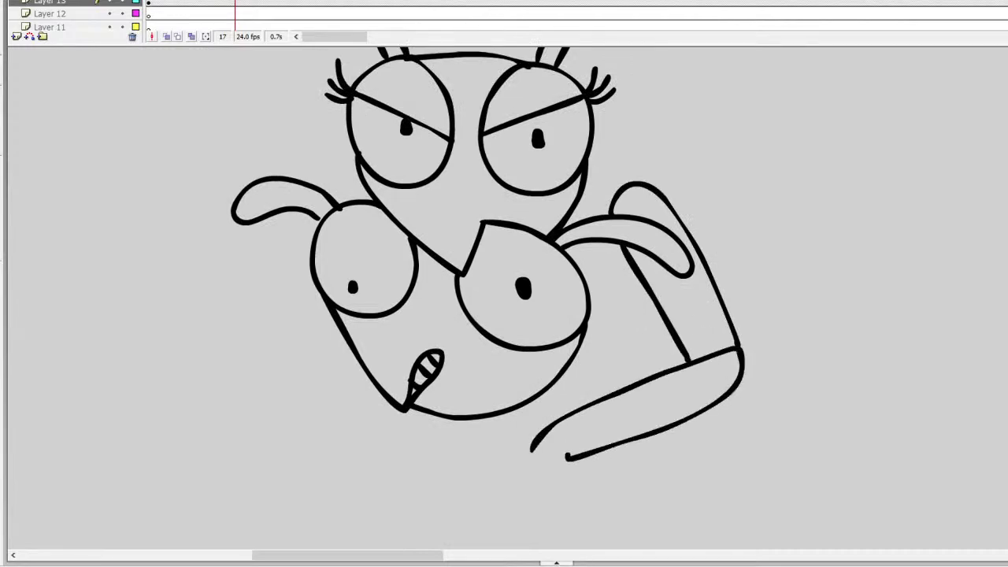
scroll(504, 300, "down", 2)
mouse_move(532, 370)
left_mouse_down()
mouse_move(557, 385)
mouse_move(532, 377)
mouse_move(555, 443)
mouse_move(632, 521)
mouse_move(597, 449)
mouse_move(583, 376)
mouse_move(603, 392)
mouse_move(591, 426)
mouse_move(614, 441)
mouse_move(600, 454)
mouse_move(614, 497)
left_mouse_up()
left_click_drag(587, 88, 621, 110)
left_click_drag(568, 171, 624, 192)
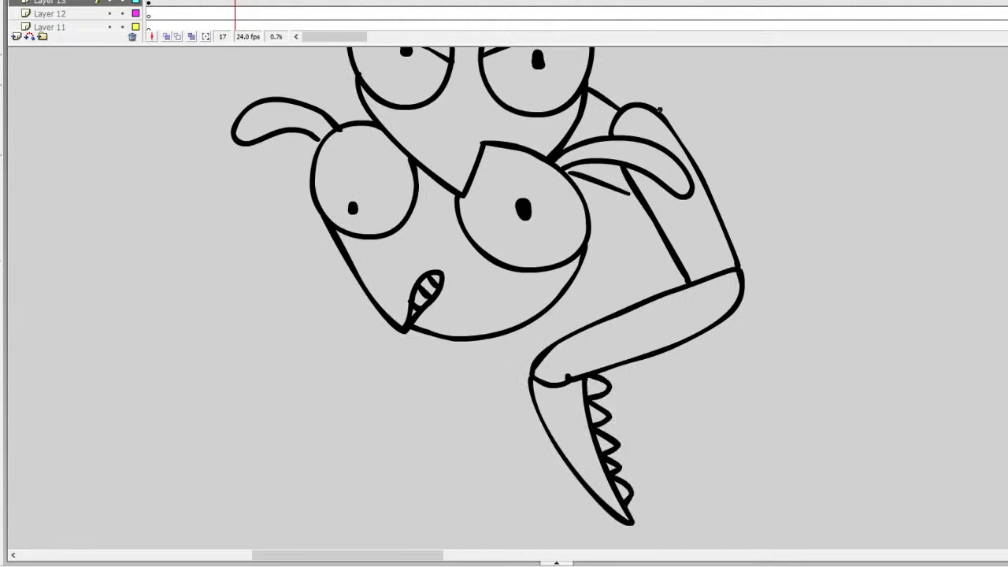
key("ctrl+z")
key("ctrl+z")
Draw the long thorax's upper and lower edges running diagonally down from behind the head and near arm
mouse_move(639, 101)
left_mouse_down()
mouse_move(594, 92)
mouse_move(598, 80)
mouse_move(714, 162)
mouse_move(831, 268)
left_mouse_up()
key("ctrl+z")
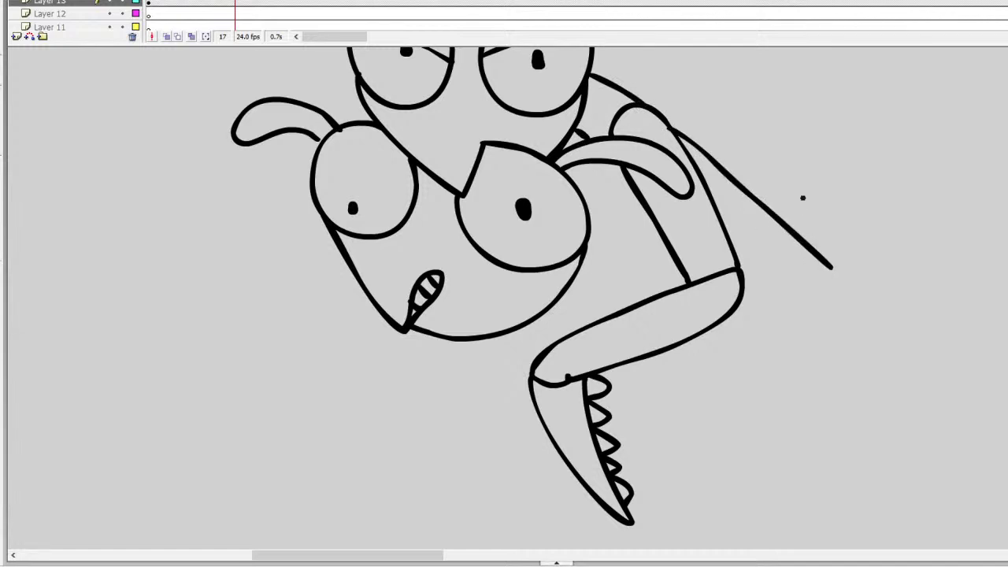
left_click_drag(736, 253, 807, 305)
Draw the far front arm behind the near one, ending in a smaller curved claw with serrated spikes
left_click_drag(590, 163, 640, 275)
mouse_move(683, 277)
left_mouse_down()
mouse_move(568, 288)
mouse_move(567, 337)
mouse_move(475, 418)
mouse_move(505, 408)
mouse_move(525, 367)
left_mouse_up()
mouse_move(489, 455)
left_mouse_down()
mouse_move(518, 397)
mouse_move(525, 400)
mouse_move(524, 374)
left_mouse_up()
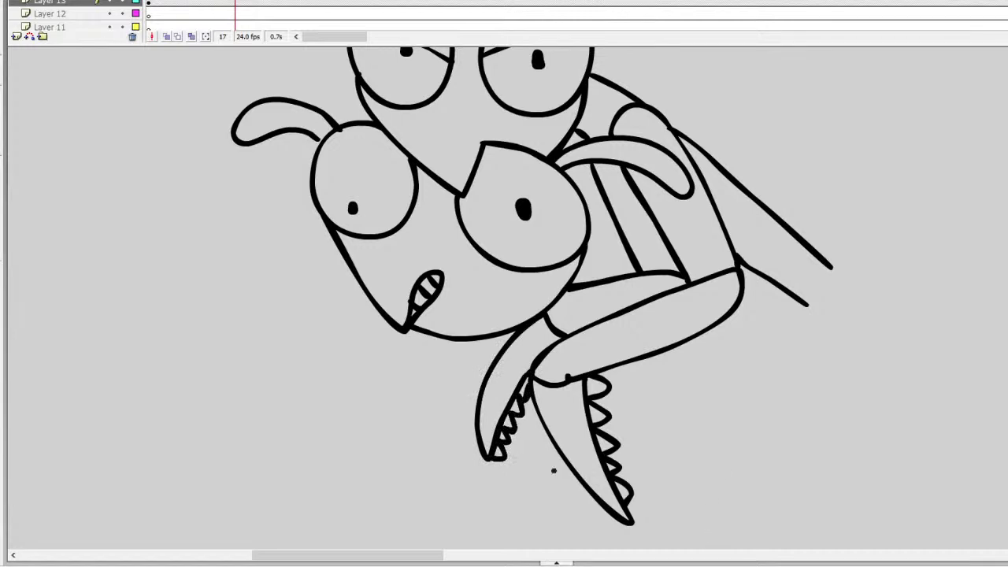
Draw the mantis's near front walking leg with a tall rounded shin, a flat foot and a thigh angled down behind it
mouse_move(418, 554)
left_mouse_down()
mouse_move(490, 554)
mouse_move(475, 553)
left_mouse_up()
scroll(551, 164, "down", 2)
mouse_move(594, 242)
left_mouse_down()
mouse_move(508, 194)
mouse_move(462, 399)
left_mouse_up()
mouse_move(531, 183)
left_mouse_down()
mouse_move(541, 218)
mouse_move(459, 428)
mouse_move(458, 400)
left_mouse_up()
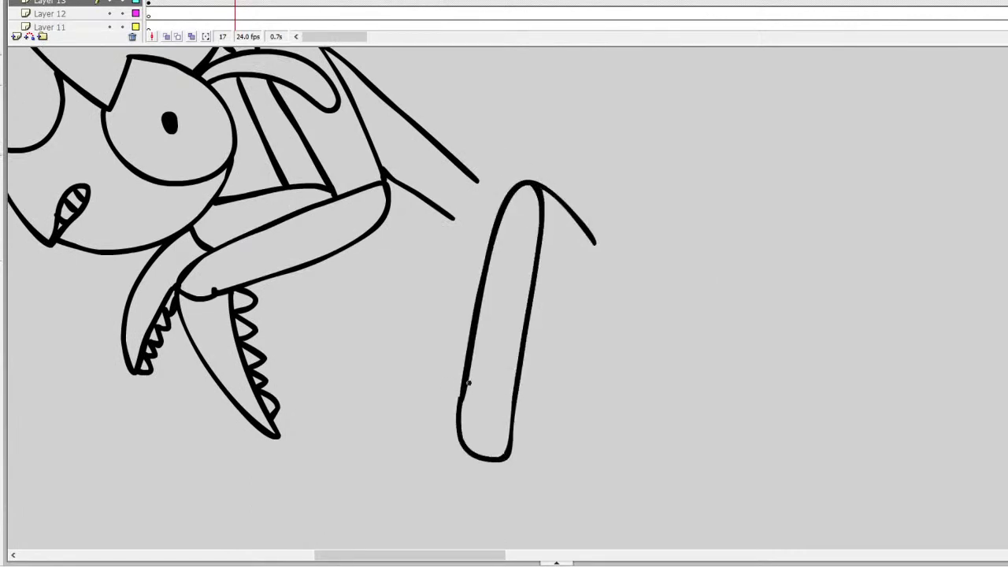
mouse_move(462, 447)
left_mouse_down()
mouse_move(480, 509)
mouse_move(507, 459)
left_mouse_up()
mouse_move(595, 244)
left_mouse_down()
mouse_move(575, 296)
mouse_move(537, 260)
left_mouse_up()
Join the thorax to the front walking leg with a rounded end and draw the body's lower edge behind the thigh
mouse_move(477, 182)
left_mouse_down()
mouse_move(500, 205)
mouse_move(466, 231)
mouse_move(492, 229)
mouse_move(461, 253)
mouse_move(476, 274)
left_mouse_up()
key("ctrl+z")
left_click_drag(471, 236, 477, 267)
mouse_move(535, 290)
left_mouse_down()
mouse_move(601, 292)
mouse_move(709, 192)
mouse_move(731, 200)
mouse_move(780, 263)
mouse_move(843, 388)
left_mouse_up()
Draw the near hind leg with a raised thigh and long slanted shin, replacing its first foot with one pointing backward
mouse_move(625, 270)
left_mouse_down()
mouse_move(628, 302)
mouse_move(669, 292)
mouse_move(721, 242)
left_mouse_up()
mouse_move(717, 191)
left_mouse_down()
mouse_move(736, 288)
mouse_move(774, 367)
mouse_move(838, 478)
mouse_move(862, 478)
mouse_move(842, 386)
left_mouse_up()
mouse_move(833, 477)
left_mouse_down()
mouse_move(818, 503)
mouse_move(824, 520)
mouse_move(932, 518)
mouse_move(912, 489)
left_mouse_up()
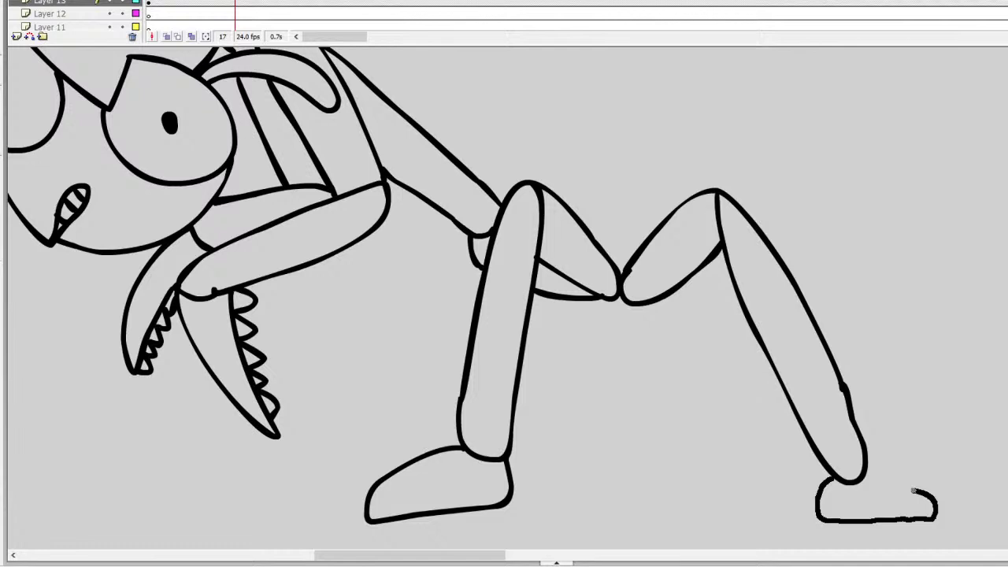
key("ctrl+z")
key("ctrl+z")
mouse_move(828, 472)
left_mouse_down()
mouse_move(824, 503)
mouse_move(852, 520)
mouse_move(968, 514)
mouse_move(948, 485)
mouse_move(869, 455)
left_mouse_up()
Draw the body's upper edge between the legs, the large raised oval abdomen with its underside, and the short belly line
mouse_move(581, 222)
left_mouse_down()
mouse_move(668, 211)
mouse_move(770, 99)
mouse_move(872, 144)
mouse_move(784, 203)
mouse_move(740, 207)
left_mouse_up()
mouse_move(883, 101)
left_mouse_down()
mouse_move(875, 166)
mouse_move(841, 203)
mouse_move(769, 241)
left_mouse_up()
left_click_drag(725, 272, 682, 269)
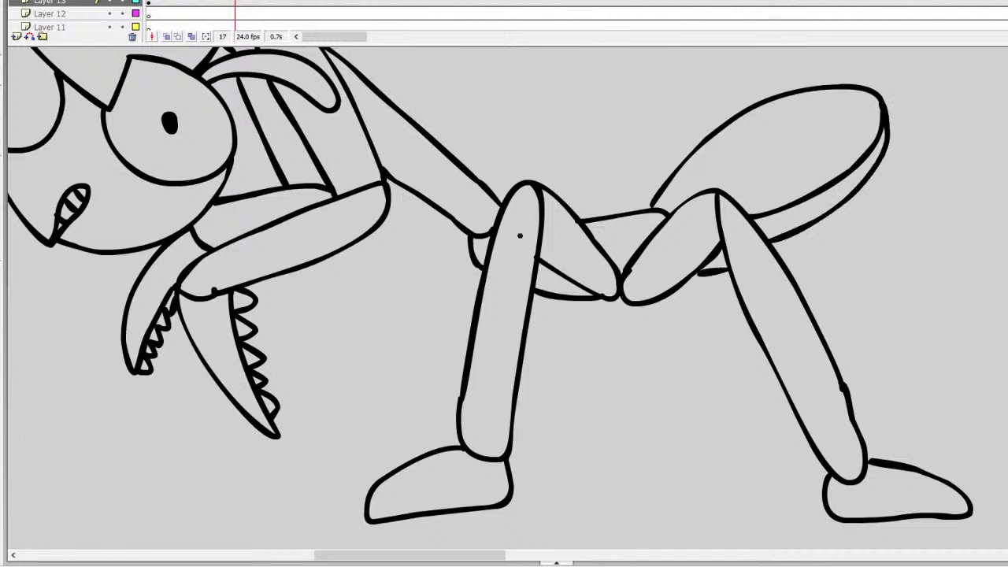
Draw the far front and hind walking legs with their feet partly hidden behind the near ones
mouse_move(472, 262)
left_mouse_down()
mouse_move(431, 382)
mouse_move(456, 433)
mouse_move(425, 421)
mouse_move(362, 446)
mouse_move(372, 484)
left_mouse_up()
mouse_move(686, 280)
left_mouse_down()
mouse_move(723, 322)
mouse_move(818, 493)
left_mouse_up()
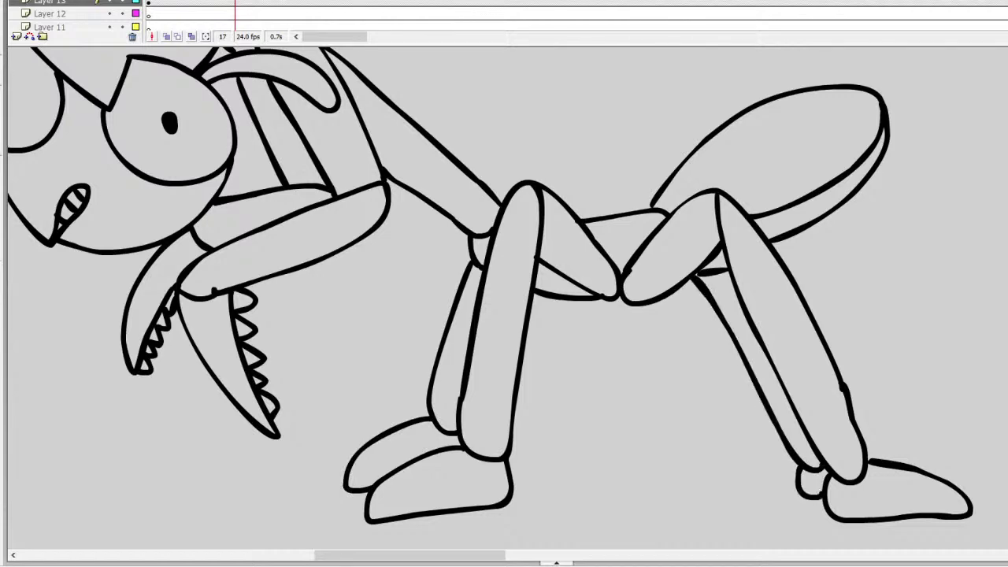
Cross out Insect in the "By Class" list with a red line on Layer 3
left_click(369, 259)
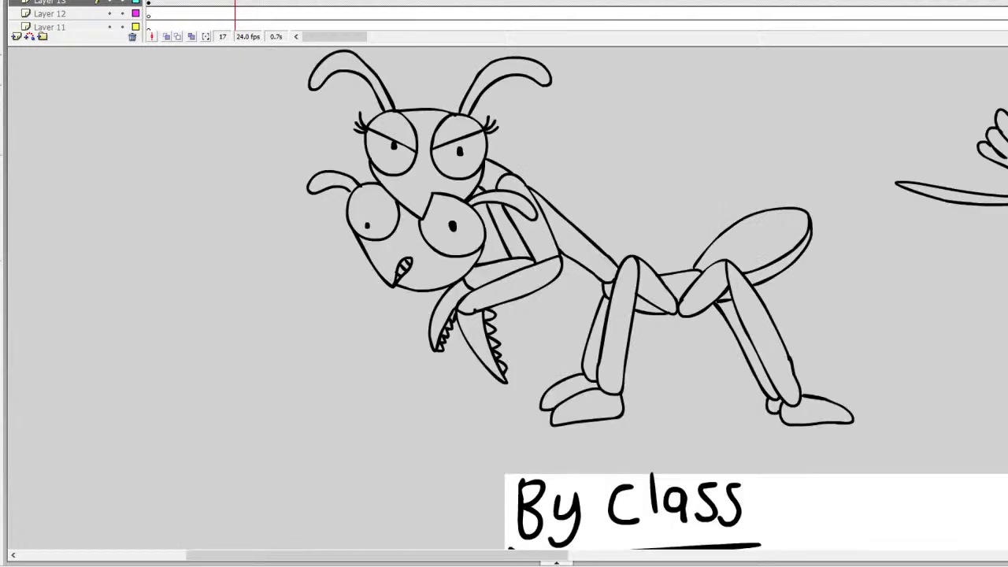
scroll(504, 300, "up", 5)
scroll(503, 299, "down", 3)
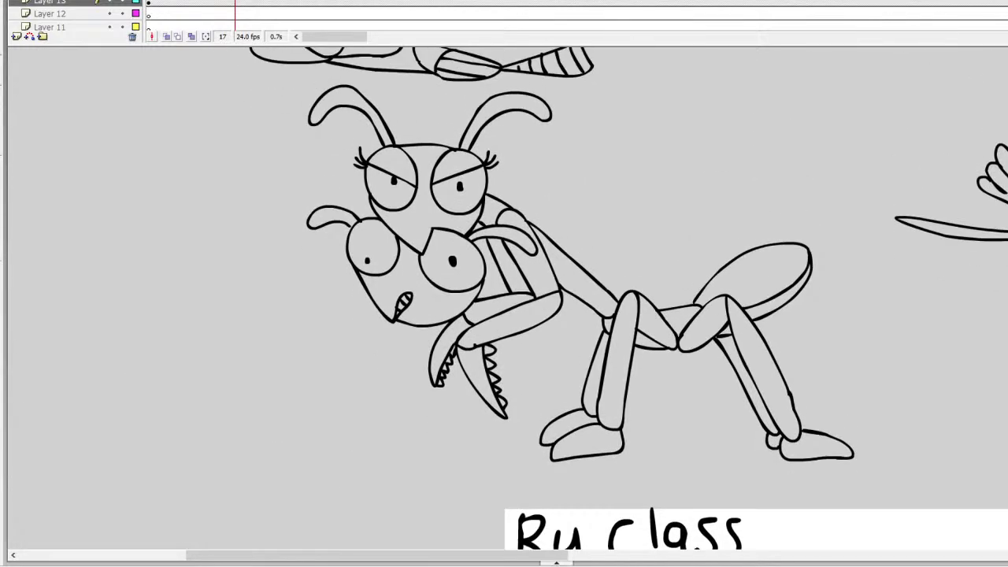
scroll(504, 299, "down", 3)
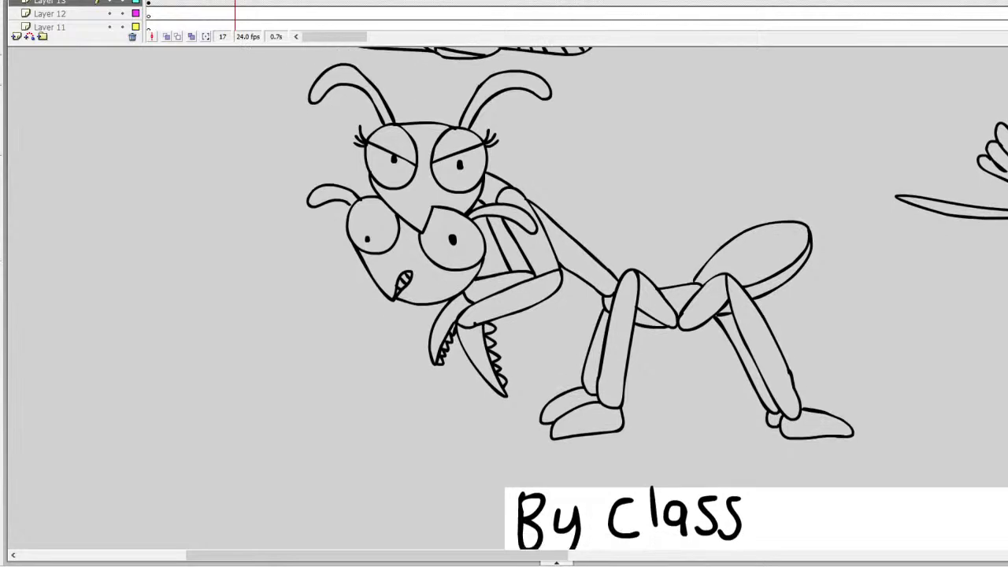
scroll(504, 299, "down", 15)
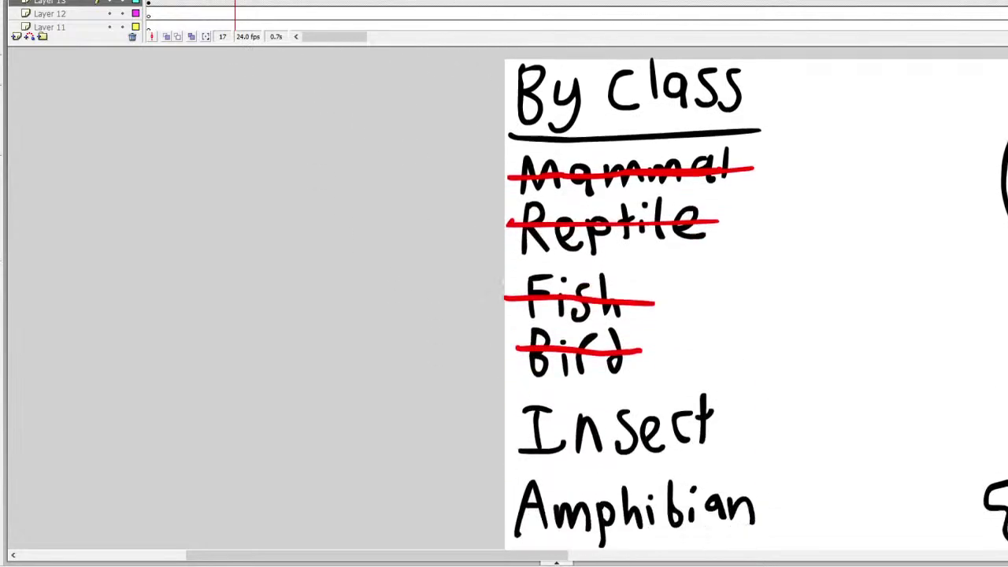
left_click(251, 3)
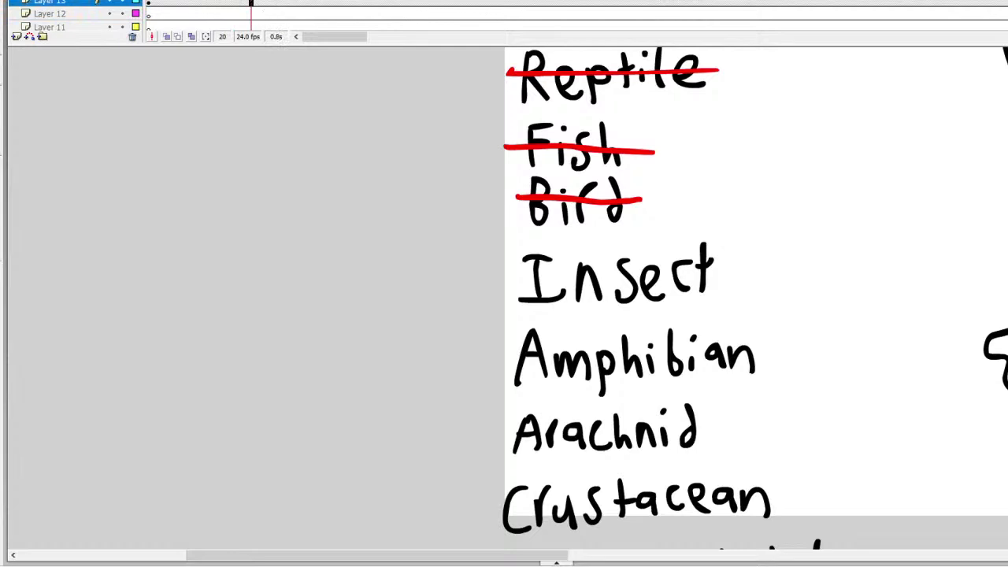
scroll(252, 16, "down", 2)
scroll(503, 300, "up", 13)
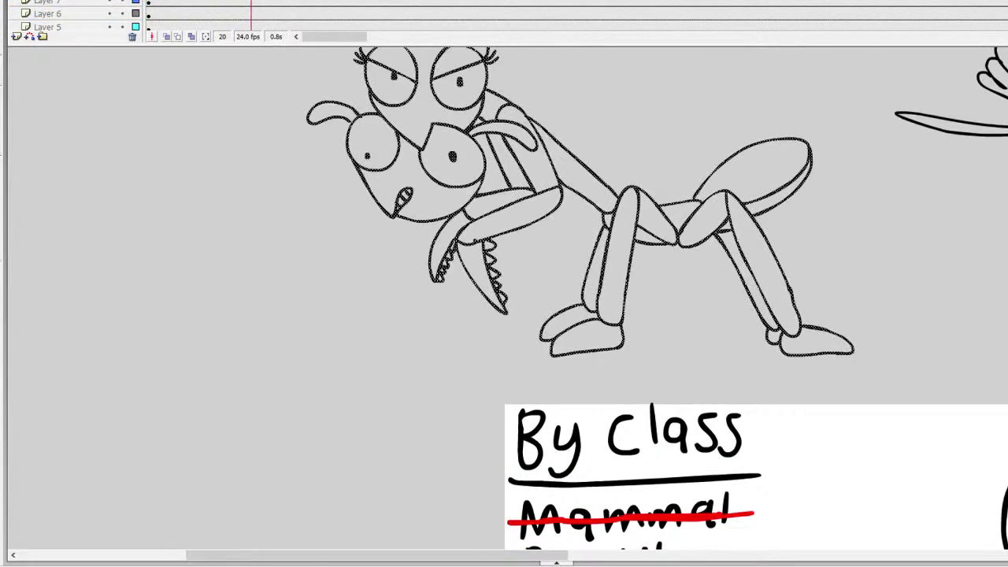
scroll(504, 299, "down", 13)
scroll(252, 15, "down", 2)
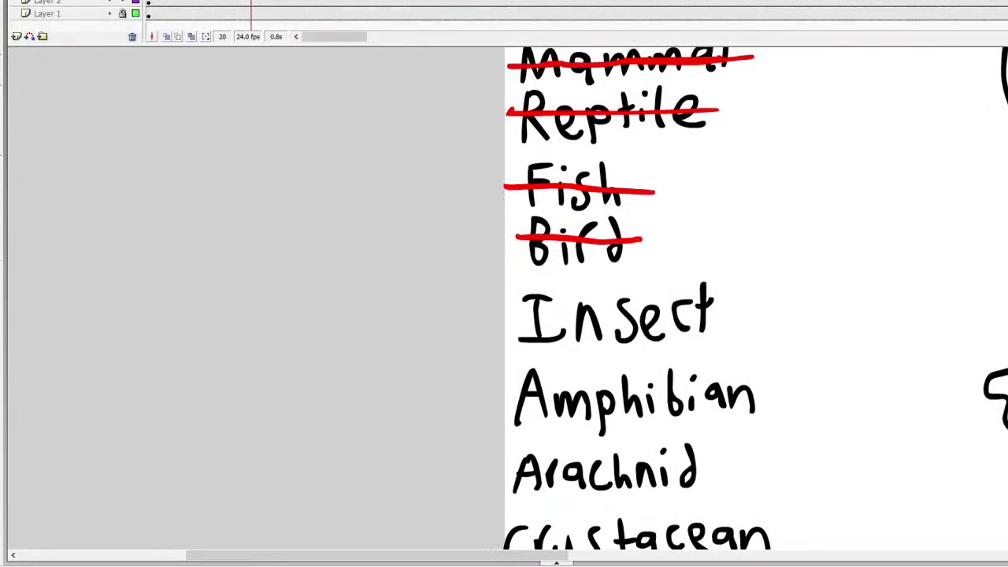
scroll(756, 298, "down", 1)
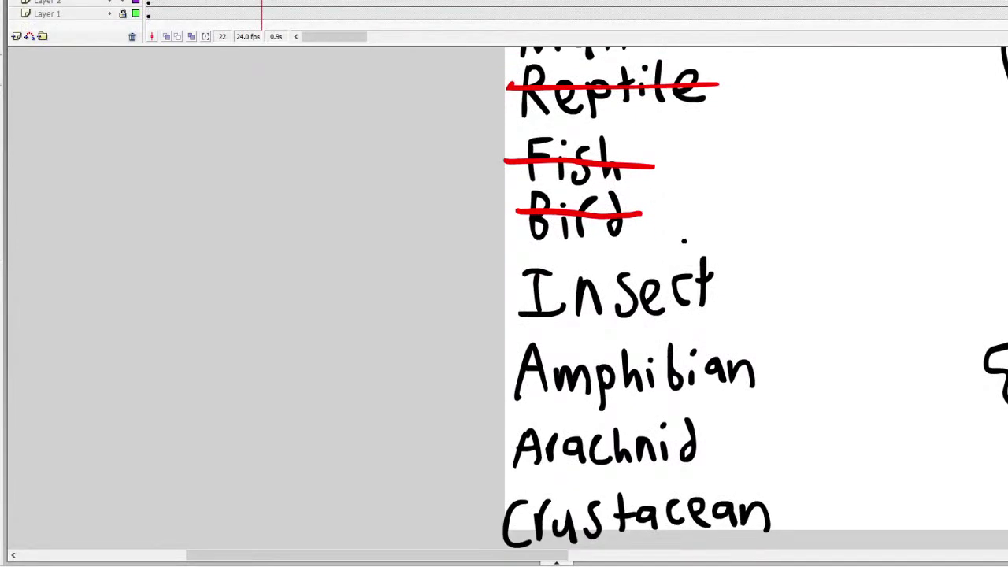
left_click_drag(728, 288, 518, 291)
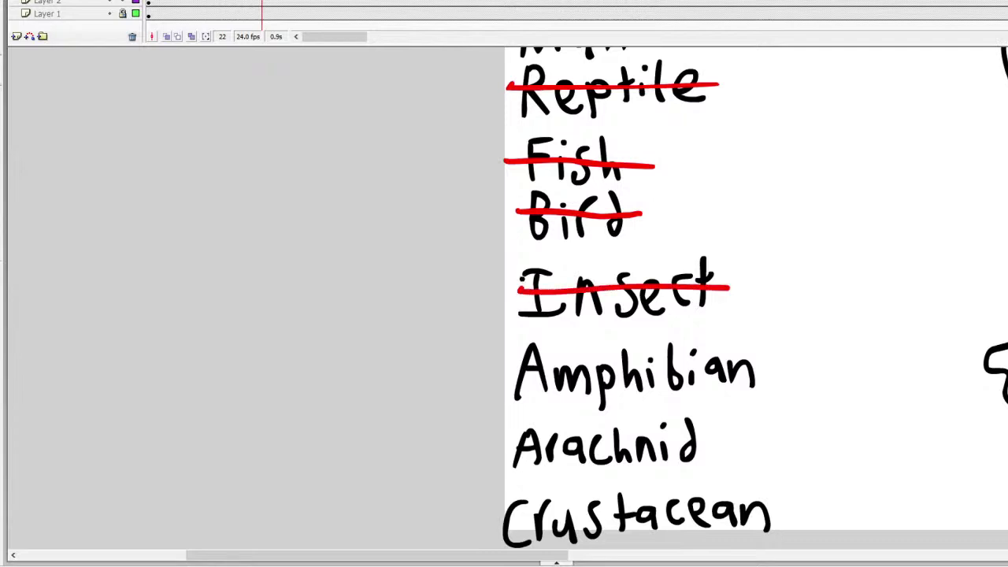
On Layer 20, draw two angry slanted eyes with dark oval pupils in the empty area below the big-toothed reptile
scroll(504, 299, "up", 10)
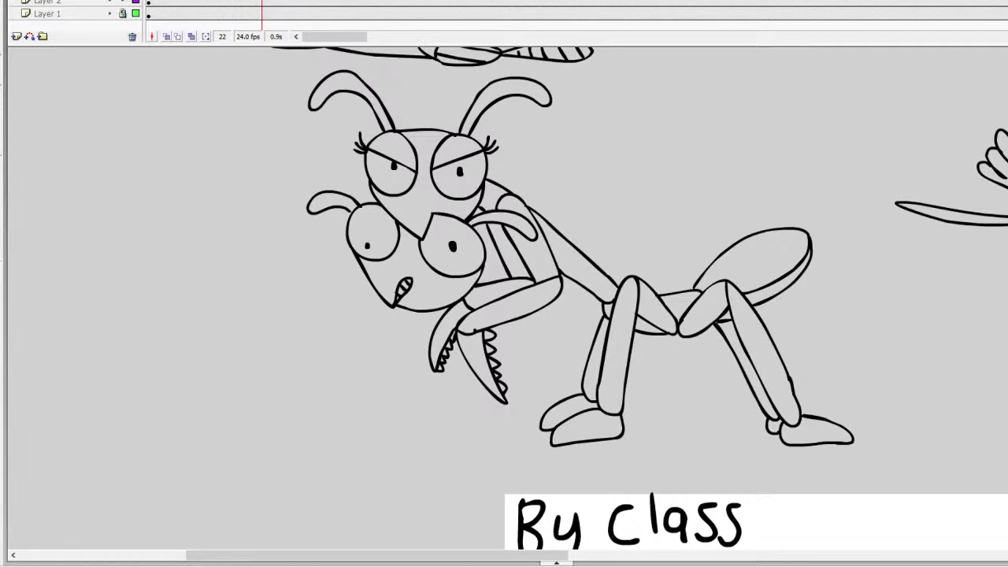
scroll(74, 13, "up", 3)
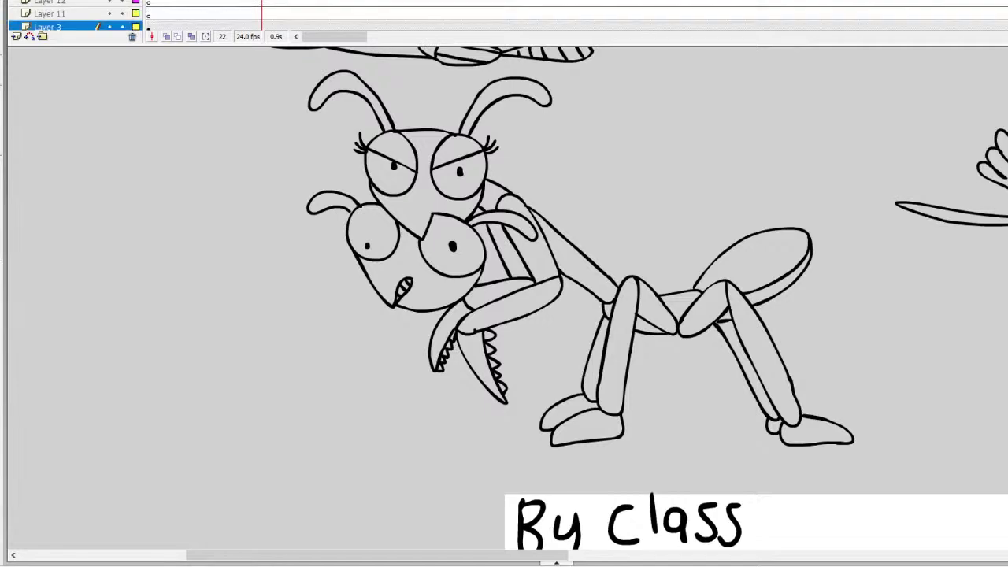
scroll(40, 31, "up", 3)
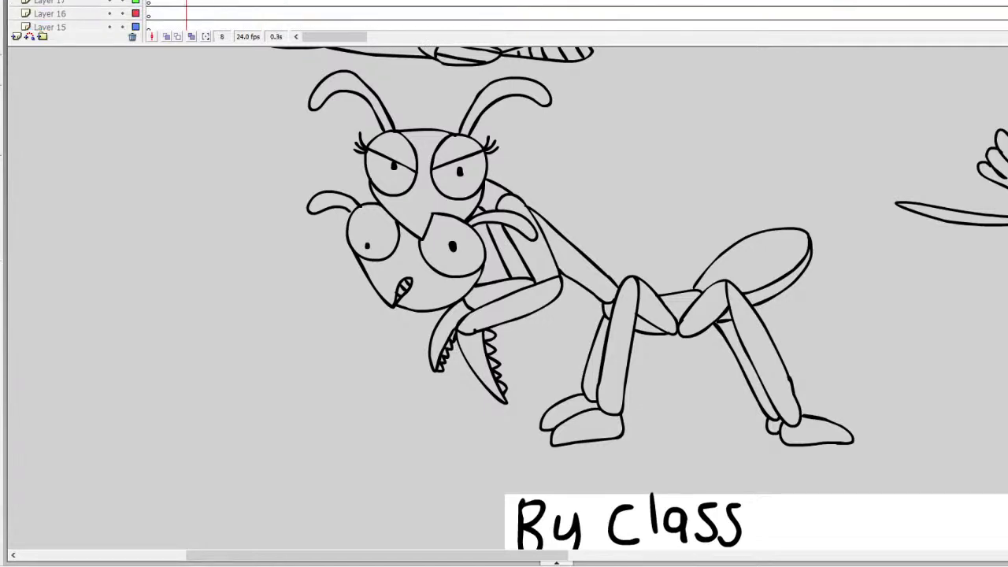
scroll(75, 13, "up", 3)
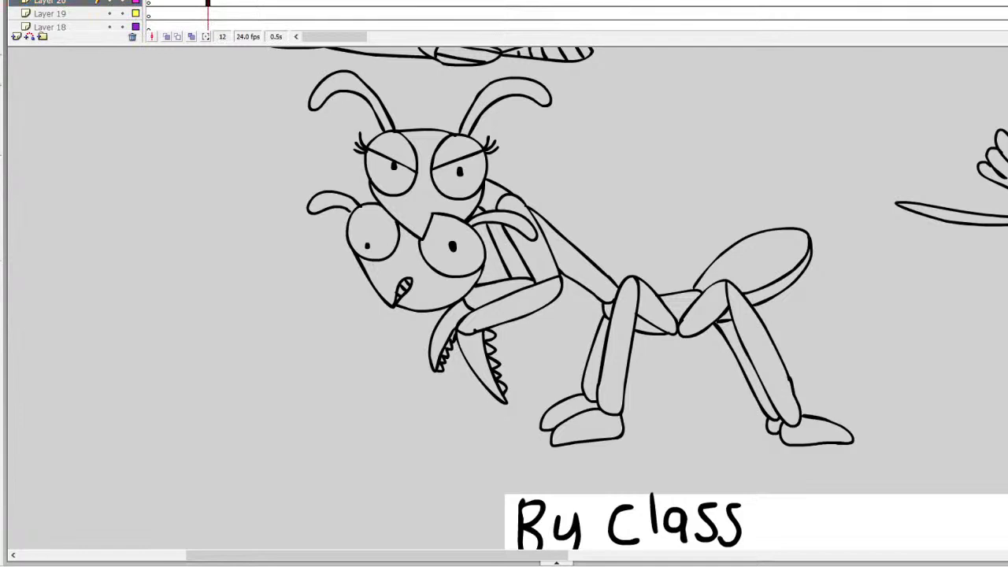
left_click(118, 150)
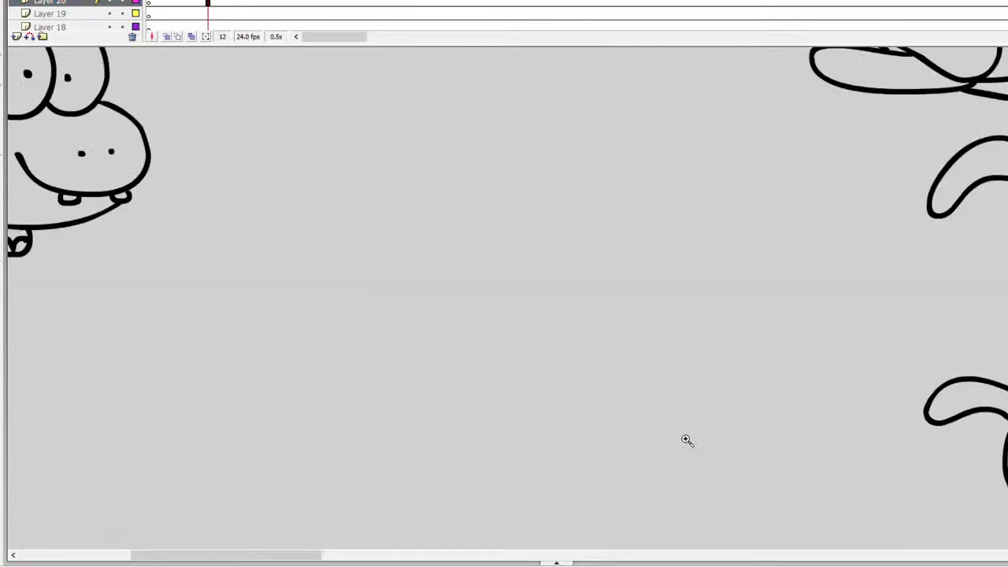
left_click_drag(276, 555, 252, 554)
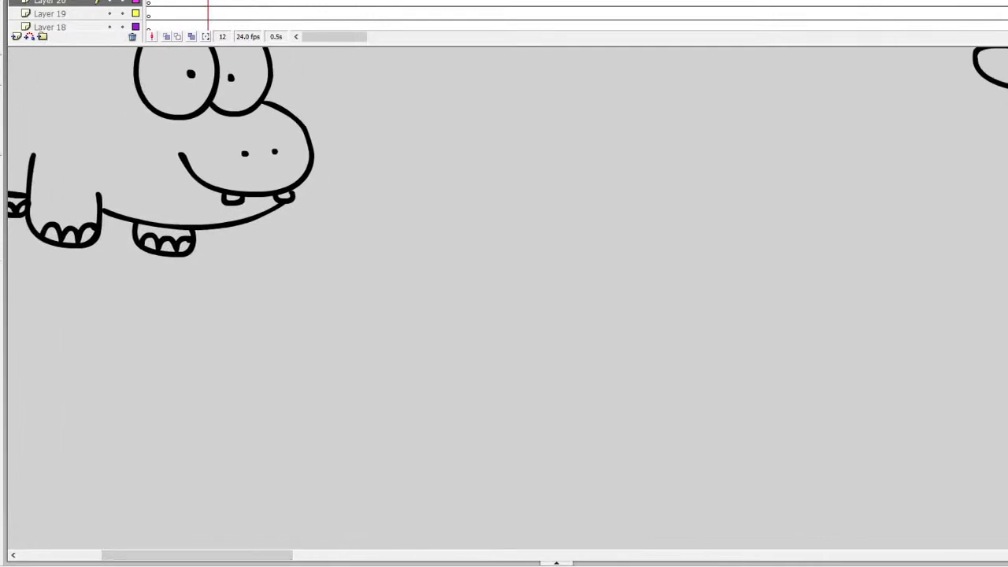
left_click(268, 4)
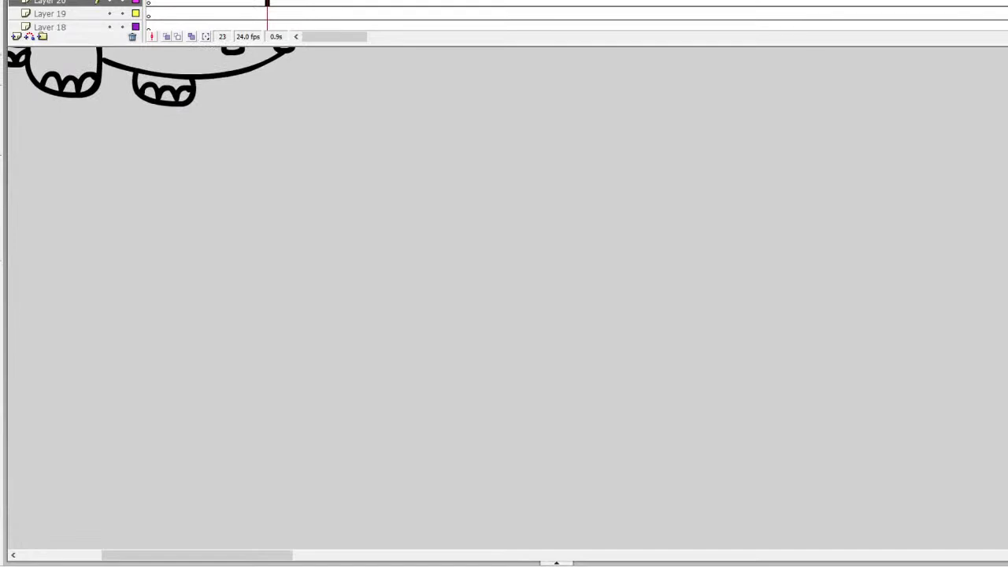
mouse_move(516, 195)
left_mouse_down()
mouse_move(457, 273)
mouse_move(542, 214)
mouse_move(511, 193)
left_mouse_up()
left_click_drag(505, 248, 506, 240)
mouse_move(398, 194)
left_mouse_down()
mouse_move(445, 261)
mouse_move(374, 220)
mouse_move(386, 193)
left_mouse_up()
left_click_drag(412, 229, 415, 240)
Draw the frog's head around the eyes with a rounded snout, two nostrils, a frowning mouth, a bumpy brow line and the lower jaw
mouse_move(399, 195)
left_mouse_down()
mouse_move(383, 190)
mouse_move(308, 257)
mouse_move(353, 355)
mouse_move(516, 325)
left_mouse_up()
mouse_move(397, 193)
left_mouse_down()
mouse_move(409, 181)
mouse_move(529, 174)
mouse_move(586, 203)
left_mouse_up()
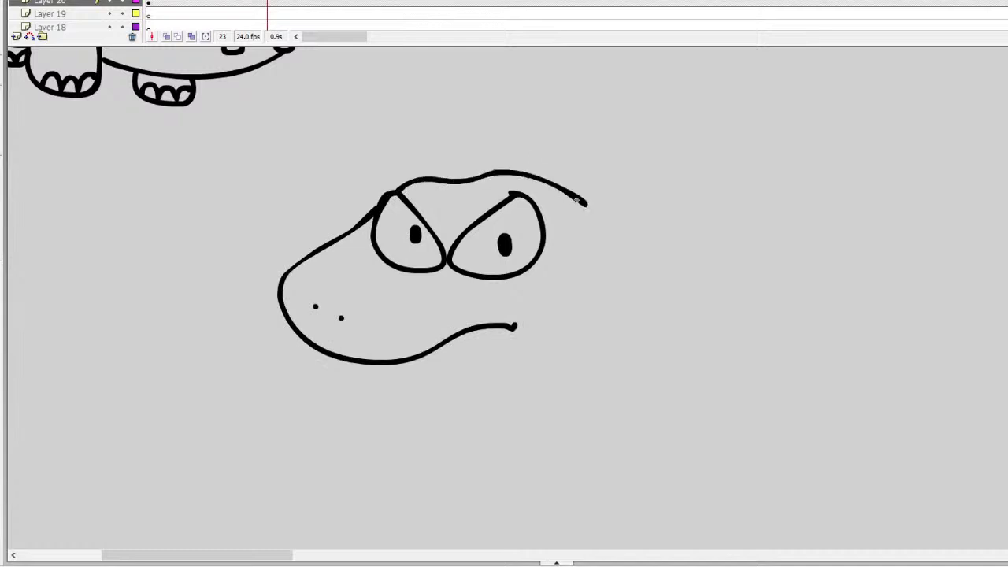
mouse_move(362, 361)
left_mouse_down()
mouse_move(437, 381)
mouse_move(558, 375)
left_mouse_up()
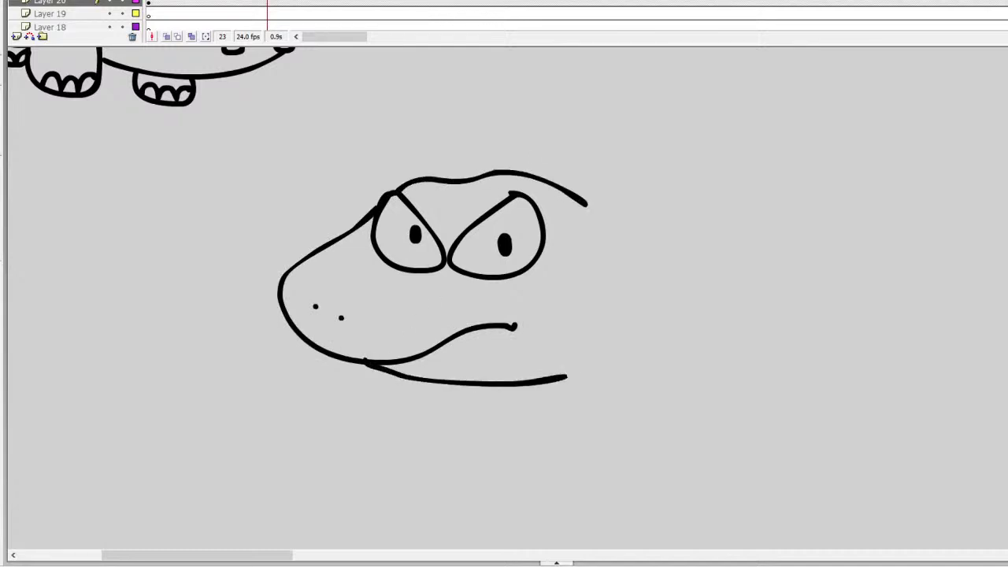
Draw the frog's two front legs with splayed rounded toes, redoing the first attempts, and extend the belly line to the near leg
scroll(469, 306, "down", 3)
mouse_move(469, 330)
left_mouse_down()
mouse_move(443, 359)
mouse_move(400, 354)
mouse_move(366, 367)
mouse_move(429, 388)
mouse_move(392, 426)
mouse_move(403, 449)
mouse_move(435, 413)
mouse_move(445, 415)
mouse_move(449, 462)
mouse_move(471, 457)
mouse_move(475, 410)
mouse_move(499, 418)
mouse_move(523, 403)
mouse_move(474, 376)
mouse_move(502, 322)
mouse_move(495, 296)
mouse_move(496, 369)
mouse_move(532, 379)
mouse_move(514, 398)
mouse_move(477, 382)
mouse_move(454, 418)
mouse_move(408, 437)
mouse_move(407, 408)
mouse_move(439, 378)
mouse_move(366, 391)
mouse_move(362, 405)
mouse_move(401, 406)
left_mouse_up()
key("ctrl+z")
mouse_move(453, 300)
left_mouse_down()
mouse_move(418, 353)
mouse_move(362, 367)
mouse_move(361, 392)
left_mouse_up()
mouse_move(576, 257)
left_mouse_down()
mouse_move(644, 316)
mouse_move(634, 338)
mouse_move(595, 353)
mouse_move(575, 391)
mouse_move(608, 375)
left_mouse_up()
key("ctrl+z")
mouse_move(586, 256)
left_mouse_down()
mouse_move(622, 290)
mouse_move(629, 320)
mouse_move(591, 347)
mouse_move(561, 352)
mouse_move(540, 380)
mouse_move(557, 397)
mouse_move(586, 374)
mouse_move(548, 431)
mouse_move(548, 465)
mouse_move(578, 404)
mouse_move(569, 450)
mouse_move(583, 481)
mouse_move(604, 432)
mouse_move(596, 480)
mouse_move(614, 487)
mouse_move(629, 427)
mouse_move(677, 355)
mouse_move(693, 308)
mouse_move(679, 272)
mouse_move(628, 239)
left_mouse_up()
left_click_drag(561, 292, 605, 283)
Draw the frog's arched back, the folded hind leg with its long-toed foot, and the short belly line between the legs
mouse_move(582, 116)
left_mouse_down()
mouse_move(708, 127)
mouse_move(779, 173)
mouse_move(815, 226)
mouse_move(765, 315)
left_mouse_up()
mouse_move(749, 222)
left_mouse_down()
mouse_move(718, 350)
mouse_move(811, 355)
left_mouse_up()
mouse_move(753, 368)
left_mouse_down()
mouse_move(755, 408)
mouse_move(717, 443)
mouse_move(783, 419)
mouse_move(757, 464)
mouse_move(847, 408)
mouse_move(864, 323)
mouse_move(824, 290)
mouse_move(797, 285)
left_mouse_up()
left_click_drag(690, 293, 701, 281)
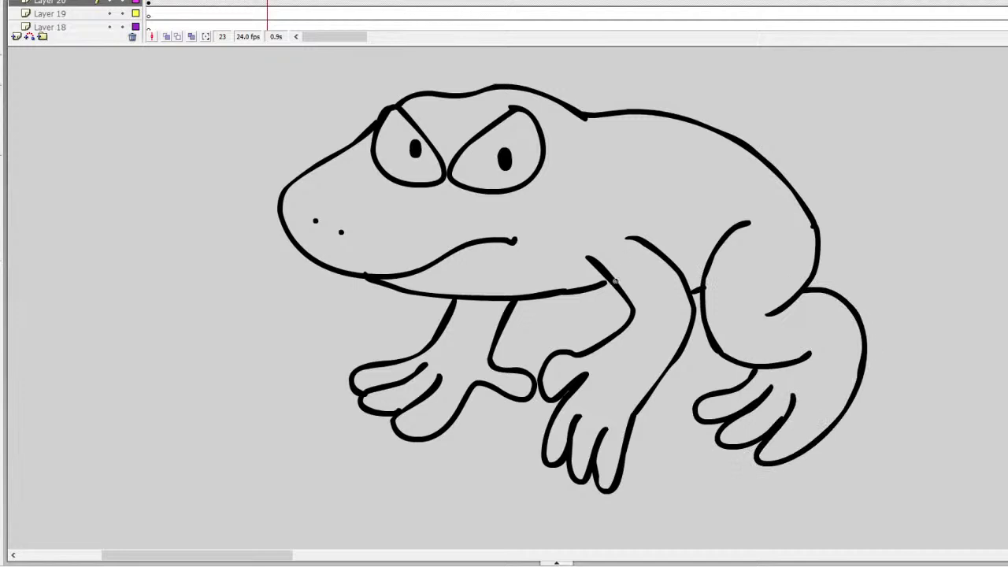
Add wavy stripe markings across the frog's neck, back, hind leg and both front legs
mouse_move(545, 105)
left_mouse_down()
mouse_move(512, 107)
mouse_move(578, 112)
mouse_move(540, 201)
mouse_move(549, 291)
left_mouse_up()
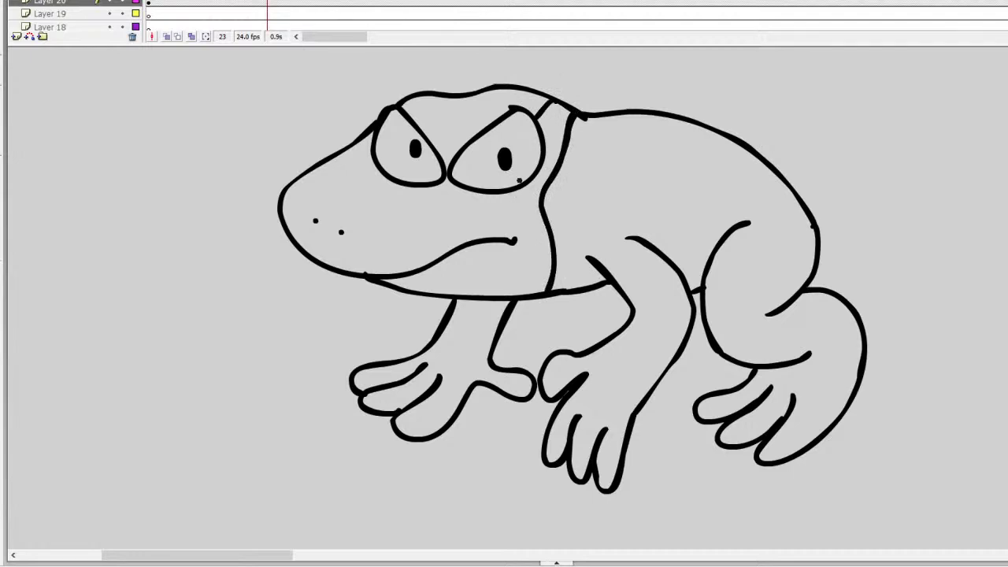
mouse_move(630, 116)
left_mouse_down()
mouse_move(685, 205)
mouse_move(677, 267)
left_mouse_up()
mouse_move(682, 120)
left_mouse_down()
mouse_move(719, 238)
mouse_move(809, 268)
mouse_move(798, 263)
mouse_move(799, 283)
mouse_move(786, 282)
mouse_move(713, 253)
left_mouse_up()
mouse_move(707, 336)
left_mouse_down()
mouse_move(784, 307)
mouse_move(774, 349)
mouse_move(759, 355)
mouse_move(746, 349)
mouse_move(740, 360)
mouse_move(772, 344)
mouse_move(793, 299)
left_mouse_up()
key("ctrl+z")
mouse_move(856, 318)
left_mouse_down()
mouse_move(783, 364)
mouse_move(830, 363)
mouse_move(866, 335)
left_mouse_up()
mouse_move(614, 283)
left_mouse_down()
mouse_move(653, 255)
mouse_move(673, 269)
mouse_move(635, 302)
mouse_move(624, 335)
mouse_move(669, 357)
mouse_move(634, 361)
mouse_move(600, 343)
left_mouse_up()
mouse_move(454, 313)
left_mouse_down()
mouse_move(502, 324)
mouse_move(494, 341)
mouse_move(441, 331)
left_mouse_up()
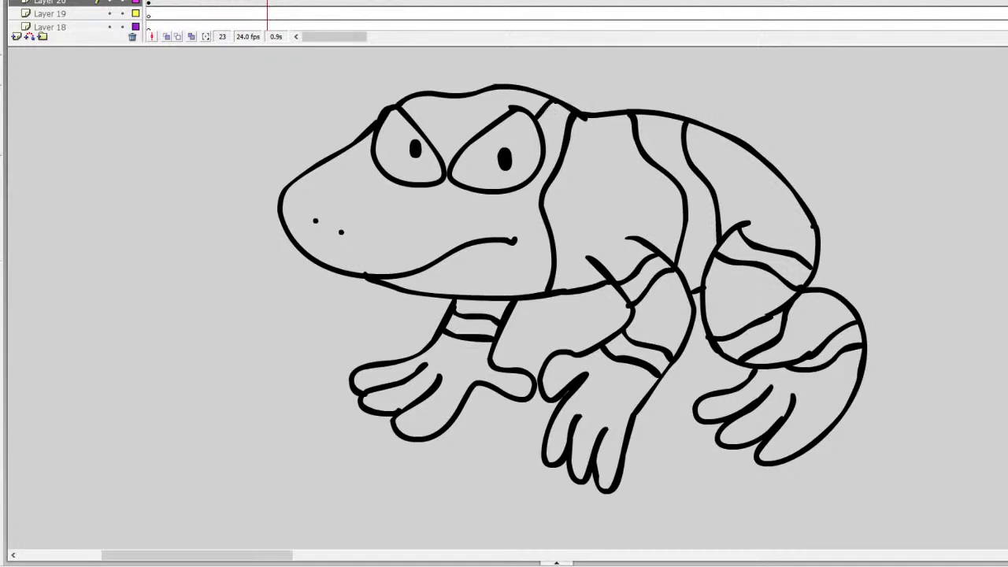
mouse_move(583, 116)
left_mouse_down()
mouse_move(594, 140)
mouse_move(582, 277)
mouse_move(618, 116)
left_mouse_up()
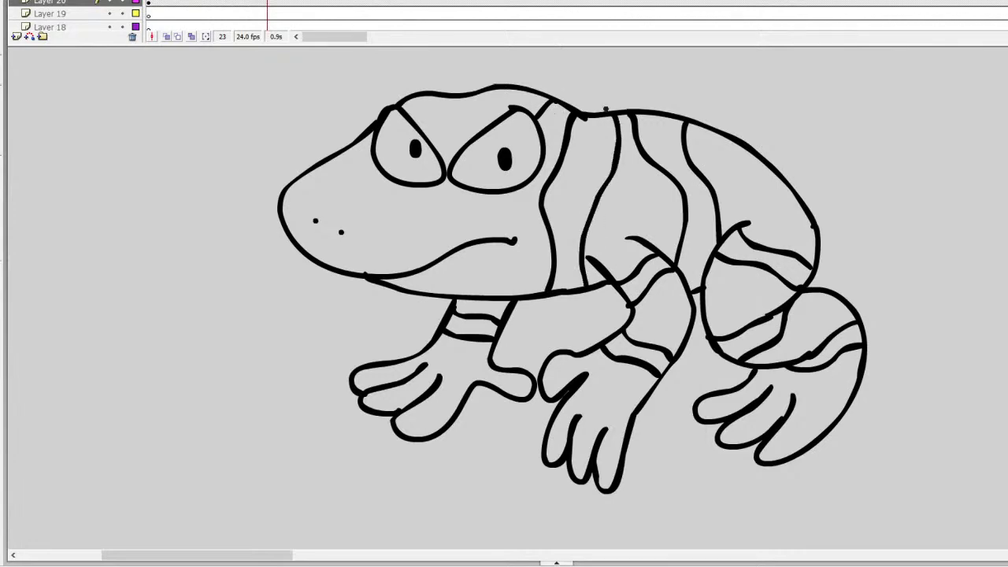
Cross out Amphibian in the "By Class" list with a red line on Layer 3
scroll(504, 300, "down", 10)
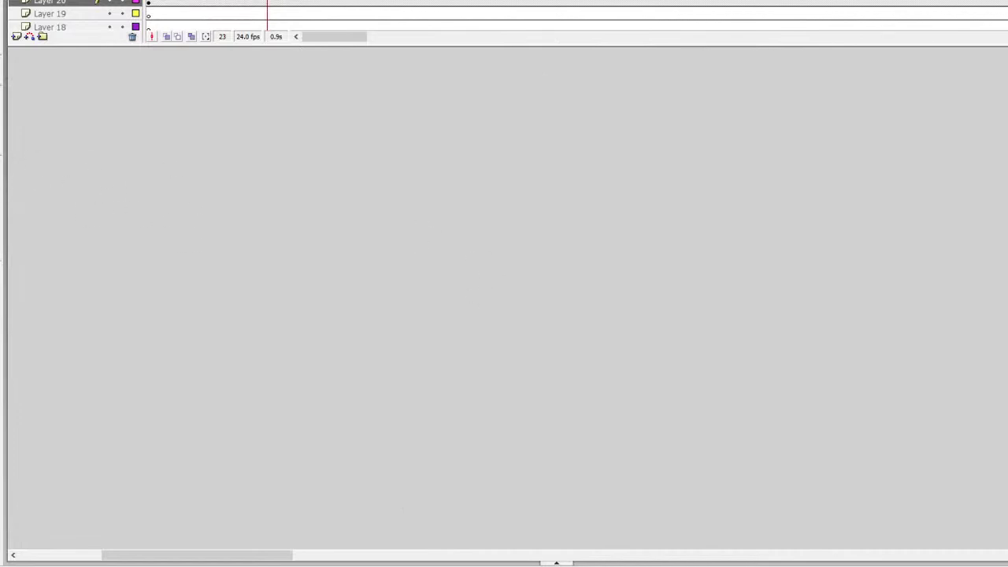
left_click(564, 305, "alt")
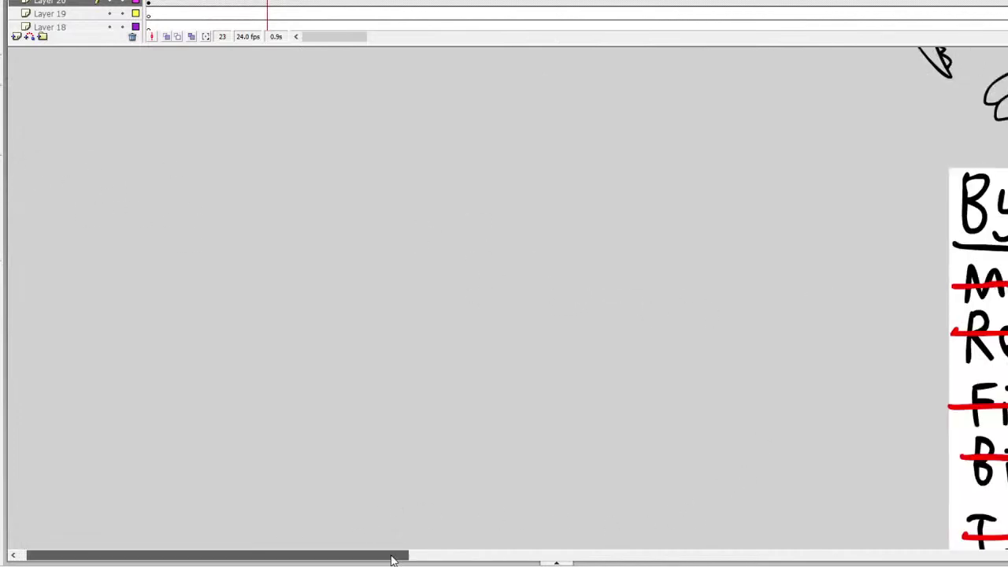
left_click_drag(371, 551, 606, 552)
scroll(612, 504, "down", 5)
scroll(658, 298, "up", 1)
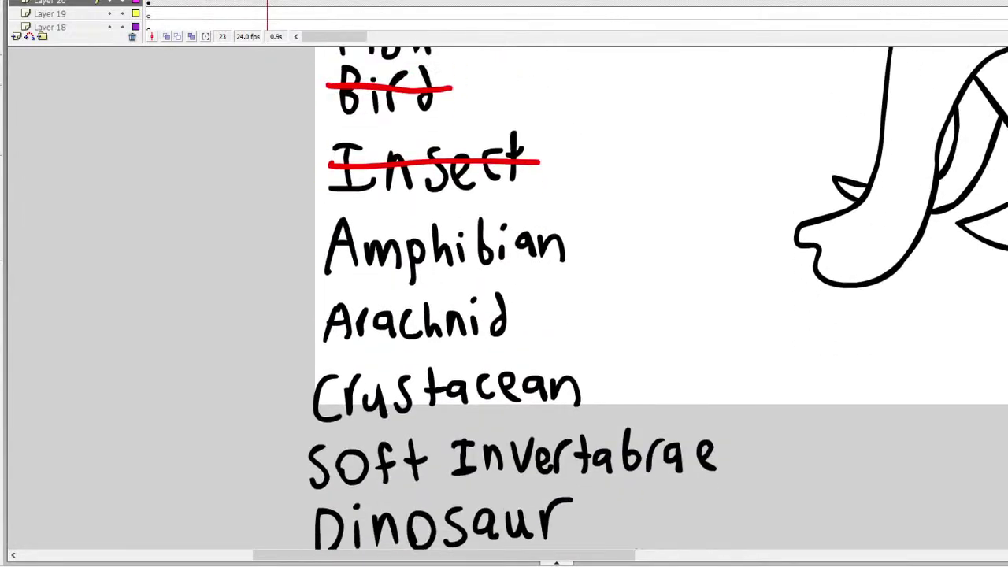
left_click(513, 162)
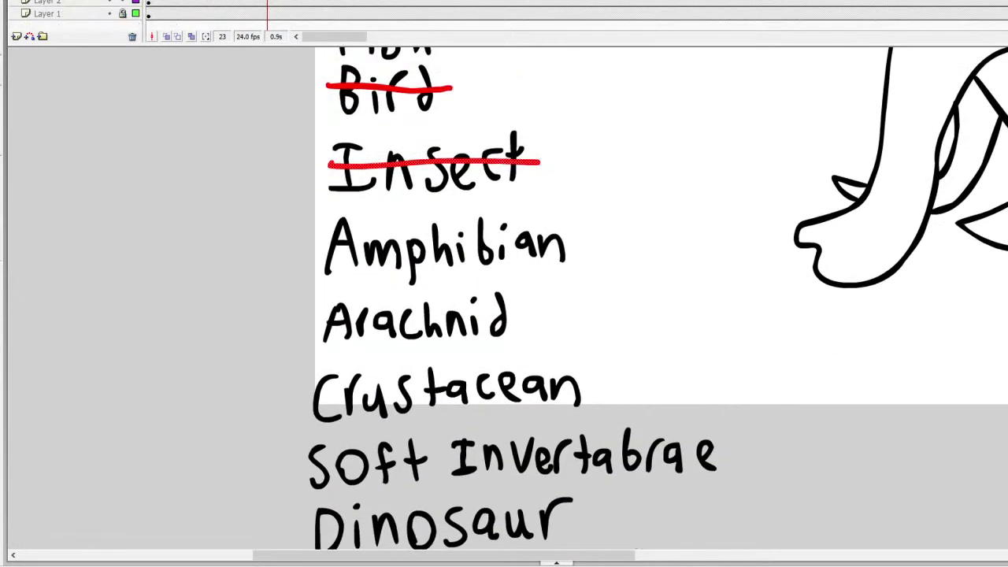
left_click_drag(581, 246, 322, 244)
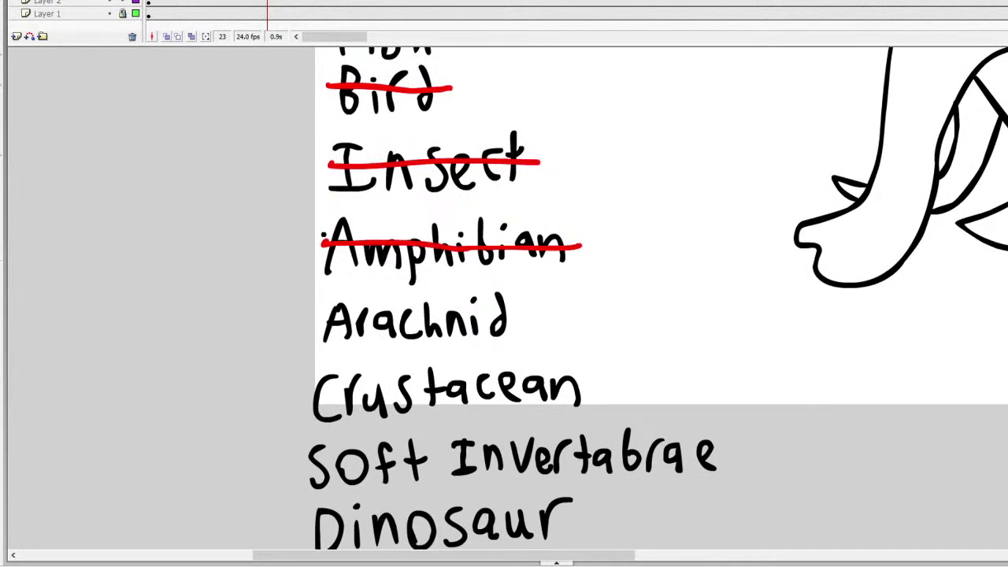
Draw two overlapping round spider eyes with small pupils in the empty area below the frog
left_click(15, 36)
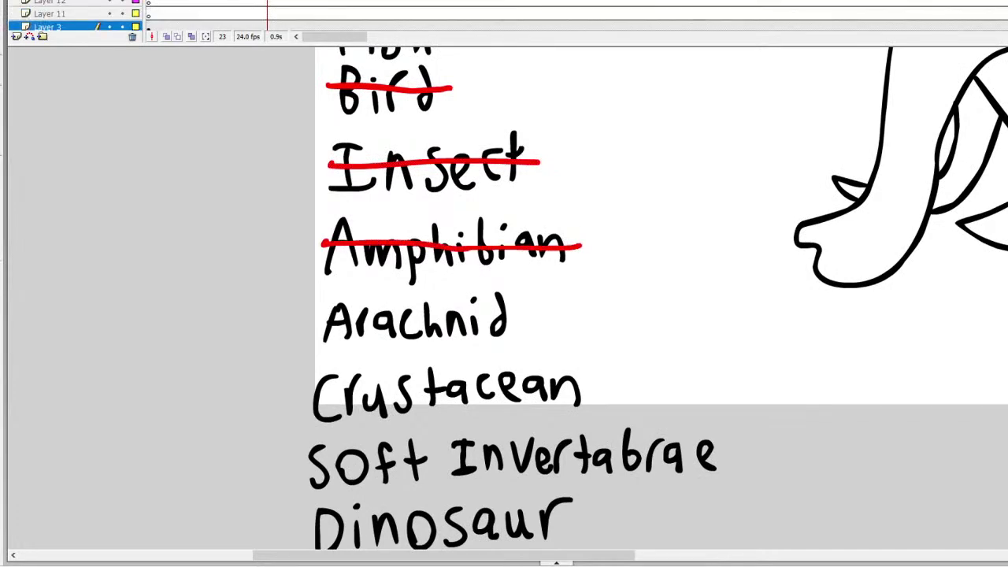
scroll(71, 13, "up", 3)
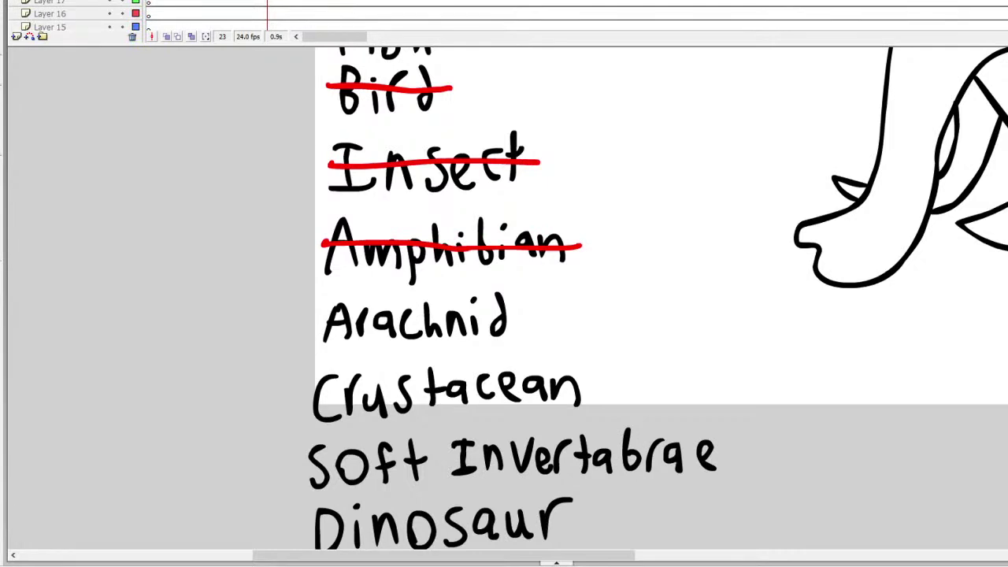
scroll(71, 13, "up", 1)
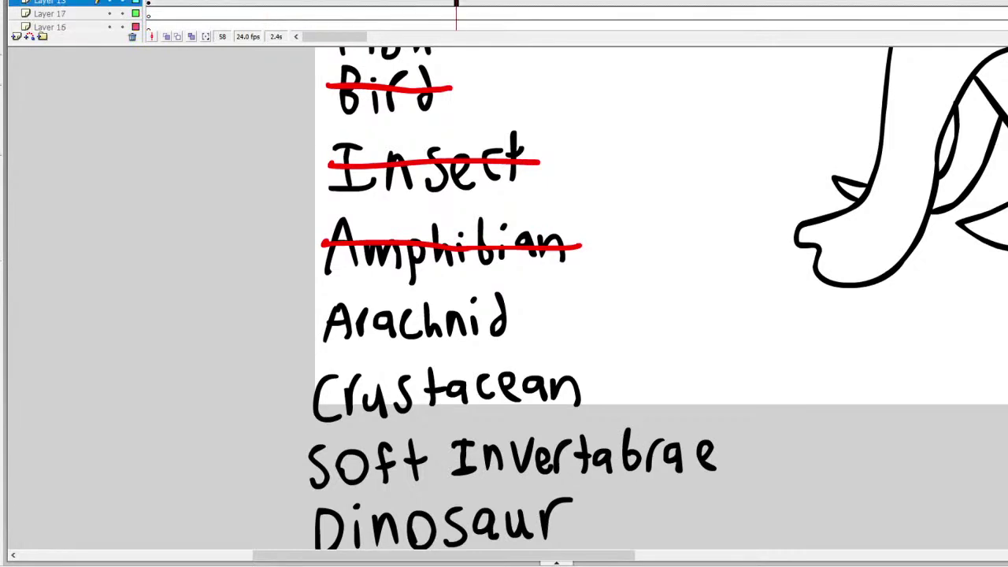
scroll(71, 13, "up", 2)
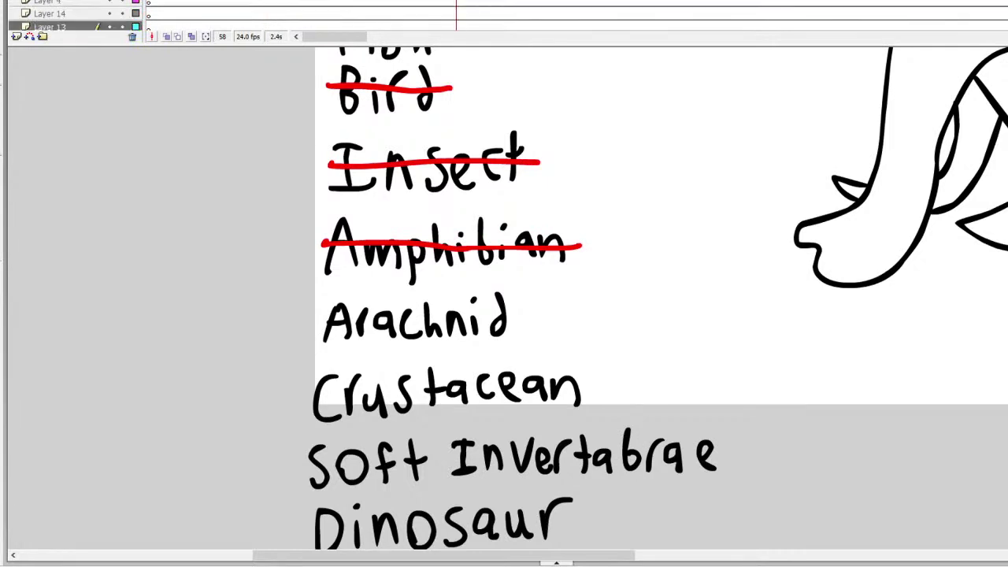
scroll(439, 533, "left", 10)
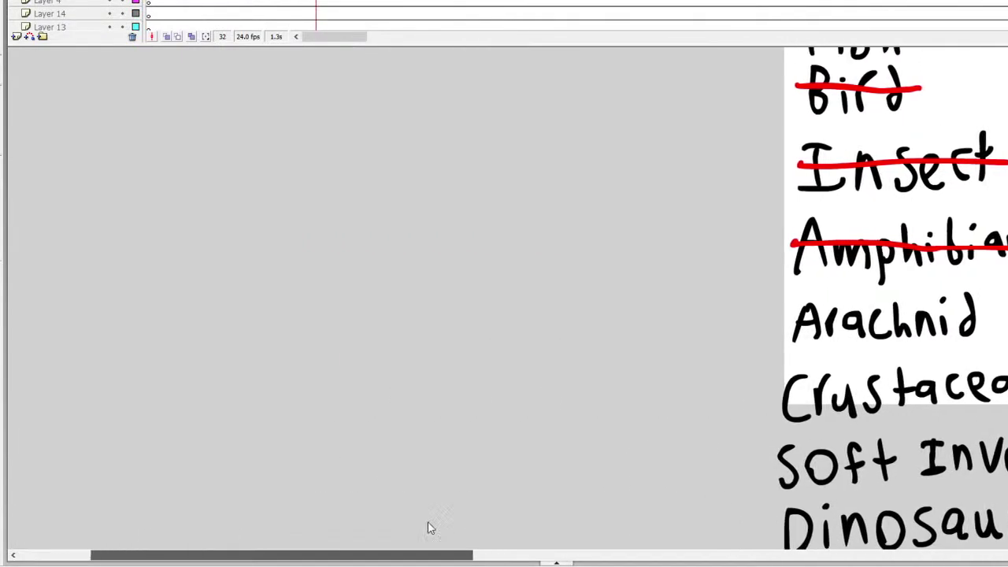
scroll(504, 300, "up", 10)
scroll(504, 299, "down", 3)
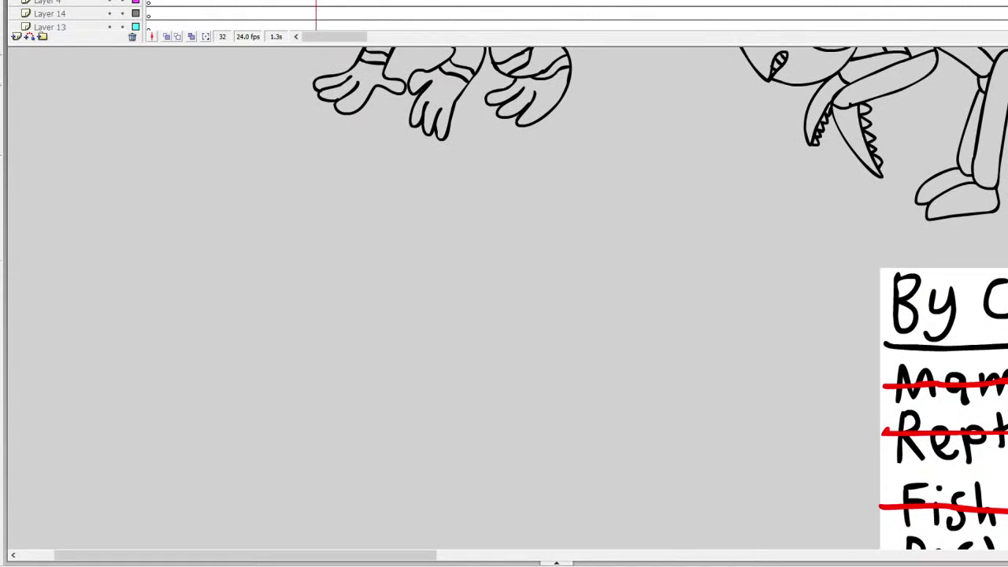
left_click(261, 275)
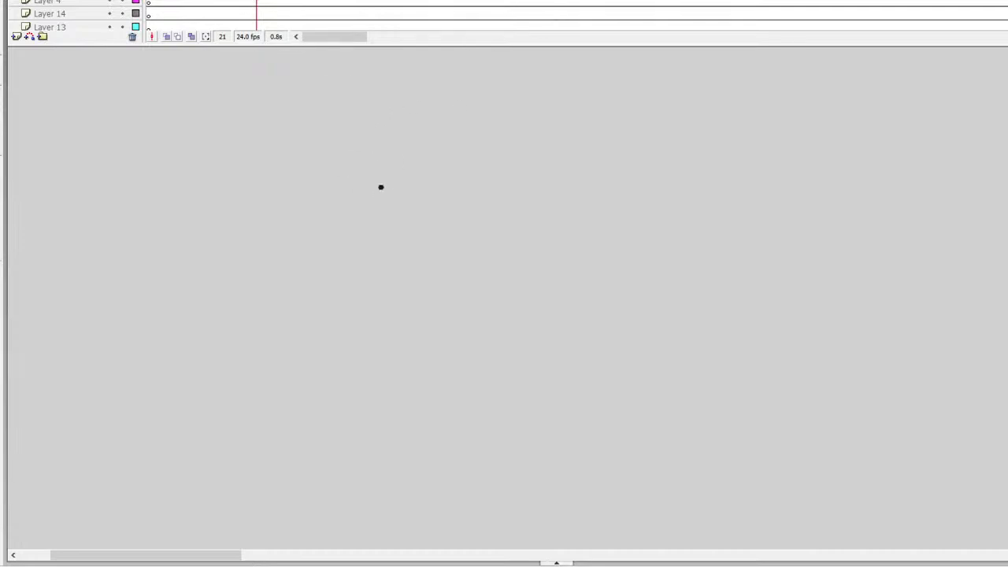
mouse_move(407, 189)
left_mouse_down()
mouse_move(371, 225)
mouse_move(401, 252)
mouse_move(430, 229)
mouse_move(427, 199)
mouse_move(405, 184)
left_mouse_up()
left_click_drag(400, 226, 400, 232)
mouse_move(381, 194)
left_mouse_down()
mouse_move(368, 183)
mouse_move(331, 211)
mouse_move(381, 238)
mouse_move(361, 227)
left_mouse_up()
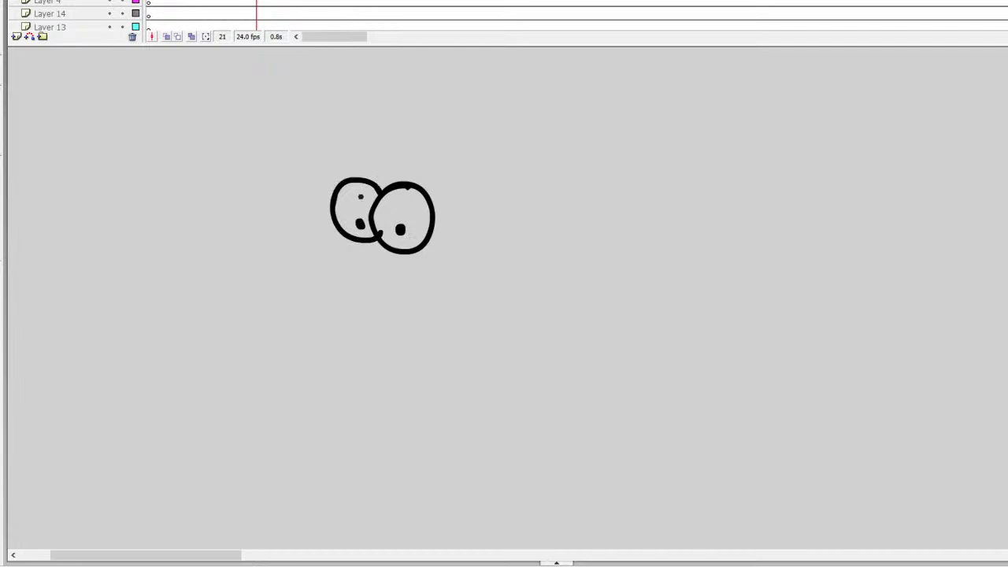
Add slanted angry brow lines across the spider's eyes and a curved fang beneath each eye
mouse_move(348, 178)
left_mouse_down()
mouse_move(371, 217)
mouse_move(427, 193)
left_mouse_up()
mouse_move(343, 231)
left_mouse_down()
mouse_move(329, 284)
mouse_move(352, 238)
left_mouse_up()
mouse_move(398, 249)
left_mouse_down()
mouse_move(403, 272)
mouse_move(386, 303)
mouse_move(418, 286)
mouse_move(405, 249)
left_mouse_up()
Draw the spider's four near legs in a row, each bent at the top and tapering to a point, with the first one largest
scroll(504, 300, "up", 3)
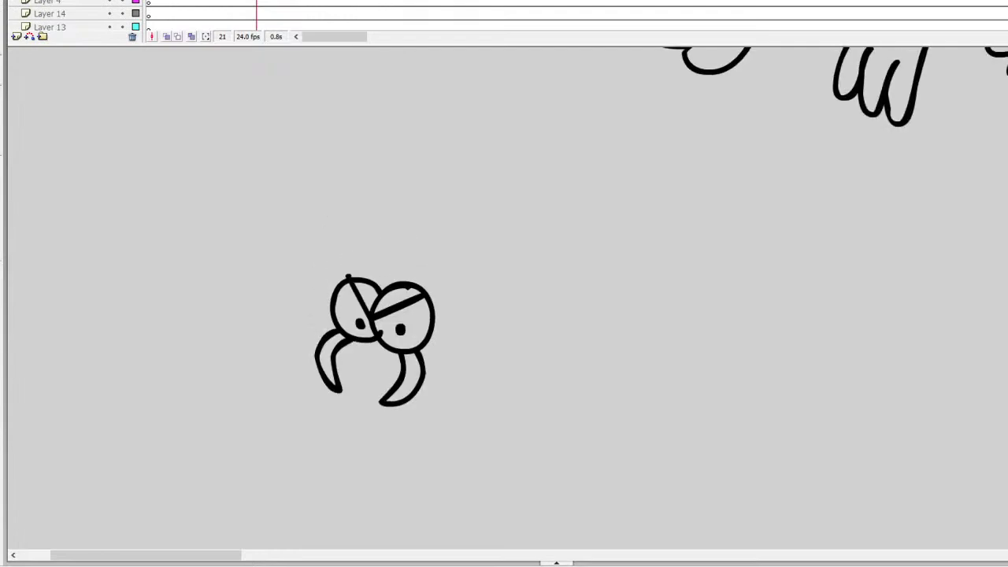
scroll(504, 299, "down", 1)
mouse_move(436, 294)
left_mouse_down()
mouse_move(522, 232)
mouse_move(587, 225)
mouse_move(584, 314)
mouse_move(555, 400)
mouse_move(512, 460)
mouse_move(550, 265)
mouse_move(526, 264)
mouse_move(435, 300)
left_mouse_up()
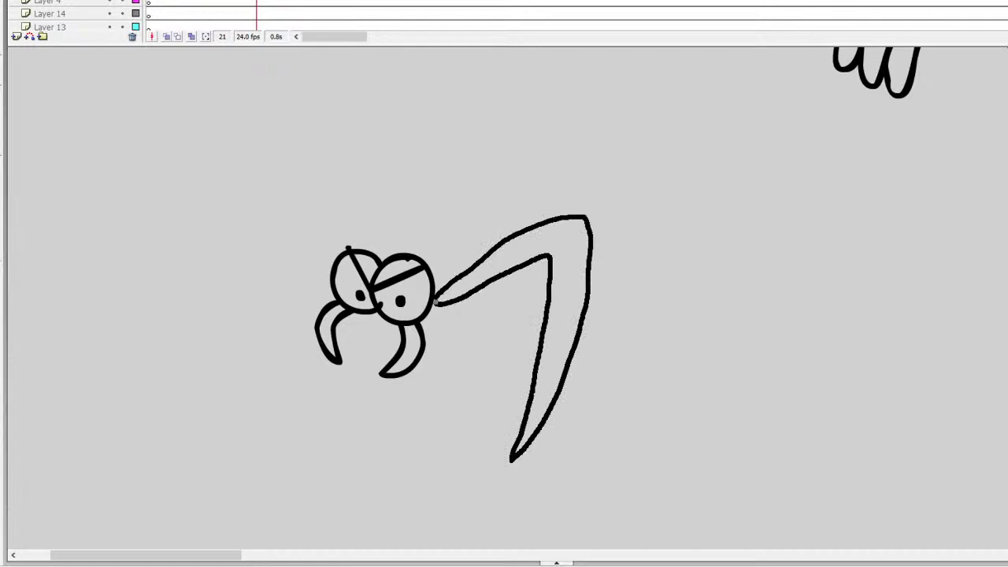
mouse_move(590, 234)
left_mouse_down()
mouse_move(615, 218)
mouse_move(636, 228)
mouse_move(630, 353)
mouse_move(608, 433)
mouse_move(598, 435)
mouse_move(606, 254)
mouse_move(453, 304)
left_mouse_up()
mouse_move(636, 226)
left_mouse_down()
mouse_move(668, 210)
mouse_move(689, 311)
mouse_move(669, 419)
mouse_move(658, 337)
mouse_move(664, 250)
mouse_move(640, 239)
left_mouse_up()
mouse_move(690, 212)
left_mouse_down()
mouse_move(712, 199)
mouse_move(729, 233)
mouse_move(743, 432)
mouse_move(714, 324)
left_mouse_up()
left_click_drag(708, 248, 687, 239)
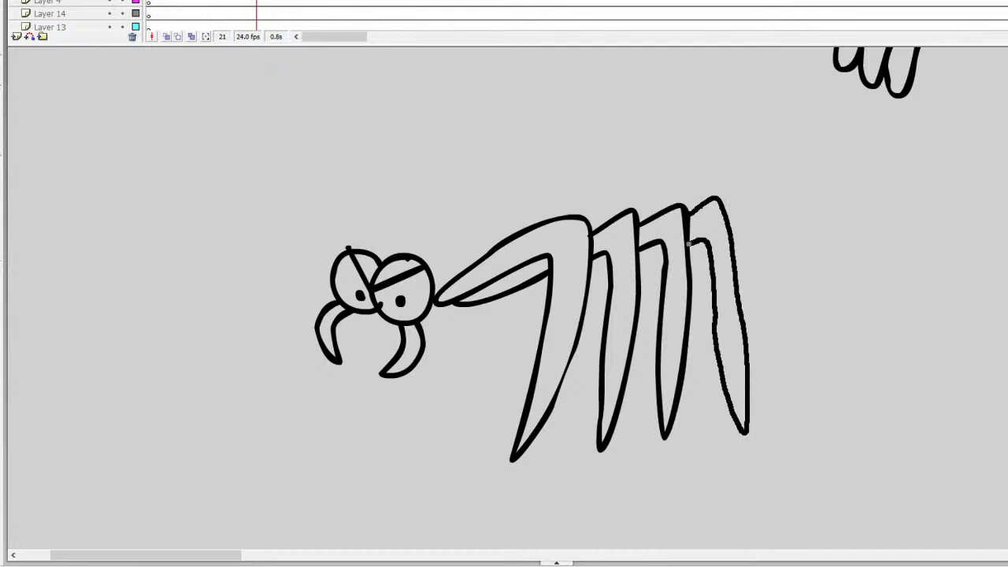
Draw the spider's low front body and large raised oval abdomen, replacing the first outline, and add an angular hourglass marking on top
mouse_move(362, 249)
left_mouse_down()
mouse_move(448, 129)
mouse_move(638, 71)
mouse_move(770, 117)
mouse_move(781, 168)
mouse_move(764, 210)
mouse_move(734, 225)
left_mouse_up()
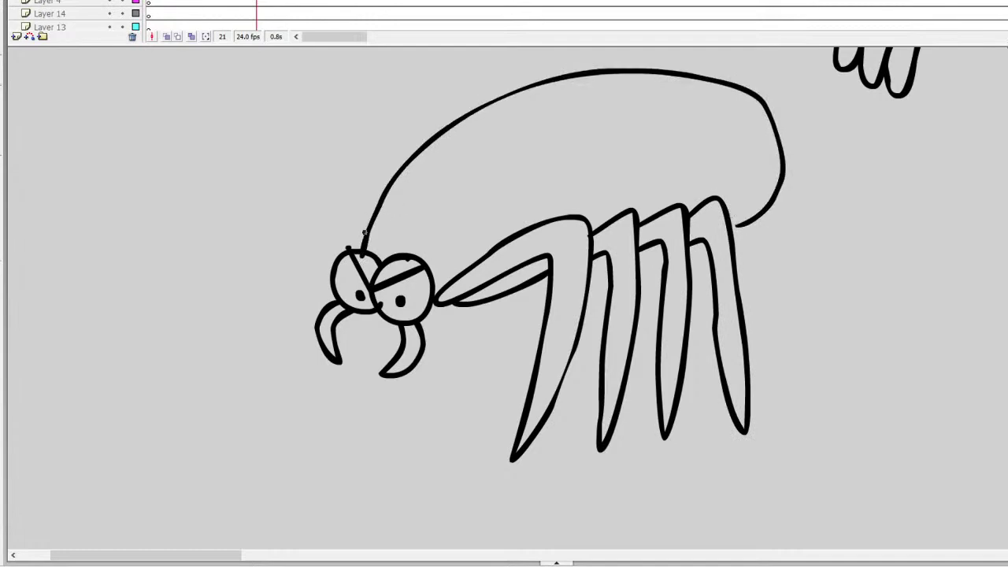
key("ctrl+z")
mouse_move(364, 252)
left_mouse_down()
mouse_move(424, 230)
mouse_move(498, 244)
mouse_move(451, 187)
mouse_move(583, 74)
mouse_move(702, 64)
mouse_move(757, 96)
mouse_move(780, 139)
mouse_move(771, 190)
mouse_move(734, 234)
left_mouse_up()
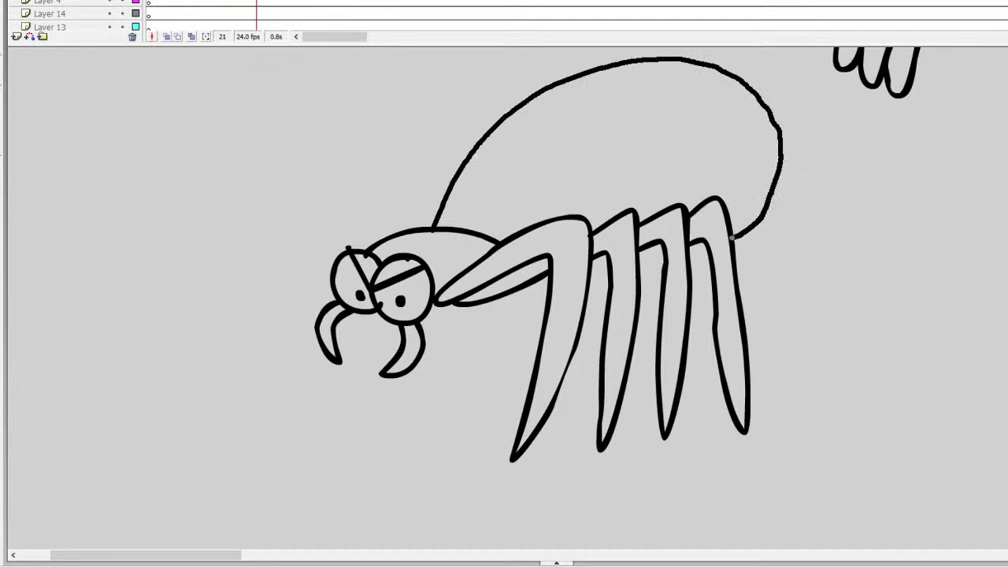
mouse_move(621, 58)
left_mouse_down()
mouse_move(661, 75)
mouse_move(629, 94)
mouse_move(617, 122)
mouse_move(562, 87)
left_mouse_up()
key("ctrl+z")
mouse_move(641, 61)
left_mouse_down()
mouse_move(694, 77)
mouse_move(648, 98)
mouse_move(637, 140)
mouse_move(559, 109)
mouse_move(603, 68)
left_mouse_up()
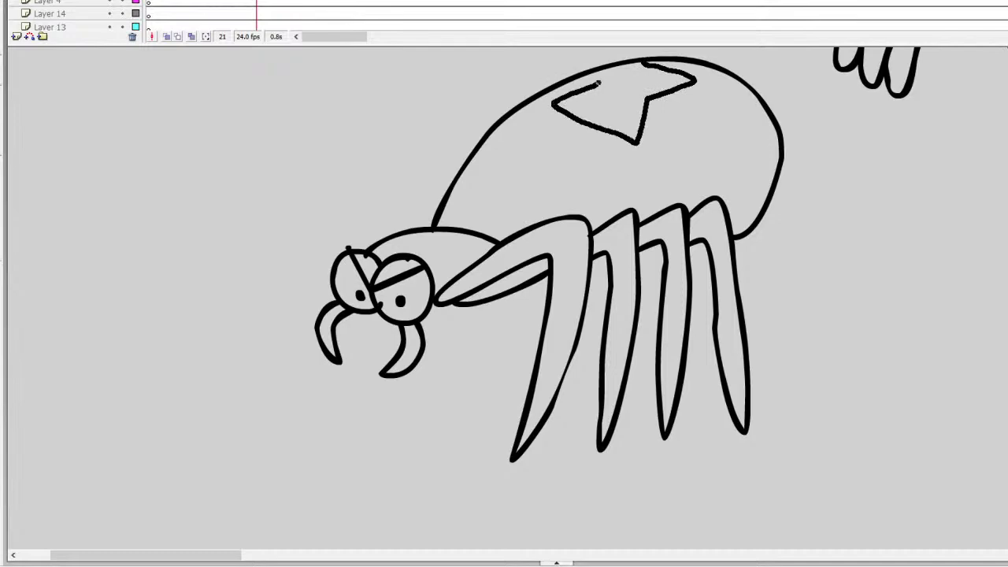
Draw the spider's four far legs behind the head and body, bent at the top with pointed tips
mouse_move(362, 252)
left_mouse_down()
mouse_move(360, 214)
mouse_move(328, 178)
mouse_move(224, 264)
mouse_move(183, 348)
mouse_move(179, 392)
mouse_move(233, 296)
mouse_move(298, 229)
mouse_move(328, 208)
mouse_move(351, 240)
mouse_move(389, 210)
mouse_move(375, 182)
mouse_move(348, 178)
mouse_move(281, 289)
mouse_move(249, 390)
mouse_move(334, 230)
mouse_move(370, 204)
mouse_move(378, 233)
mouse_move(421, 189)
mouse_move(410, 174)
mouse_move(394, 183)
mouse_move(410, 220)
mouse_move(409, 206)
mouse_move(396, 228)
left_mouse_up()
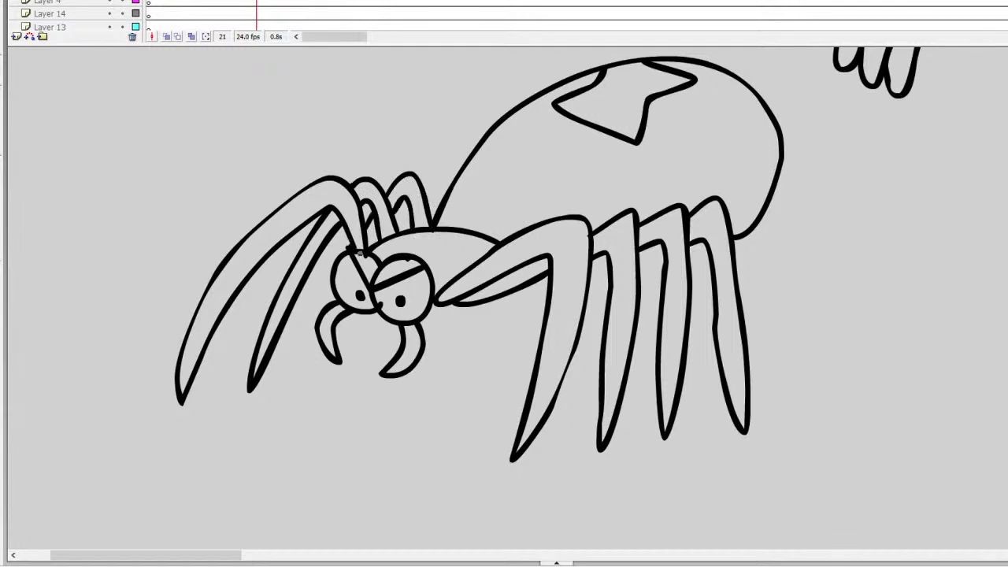
mouse_move(345, 249)
left_mouse_down()
mouse_move(315, 310)
mouse_move(312, 376)
left_mouse_up()
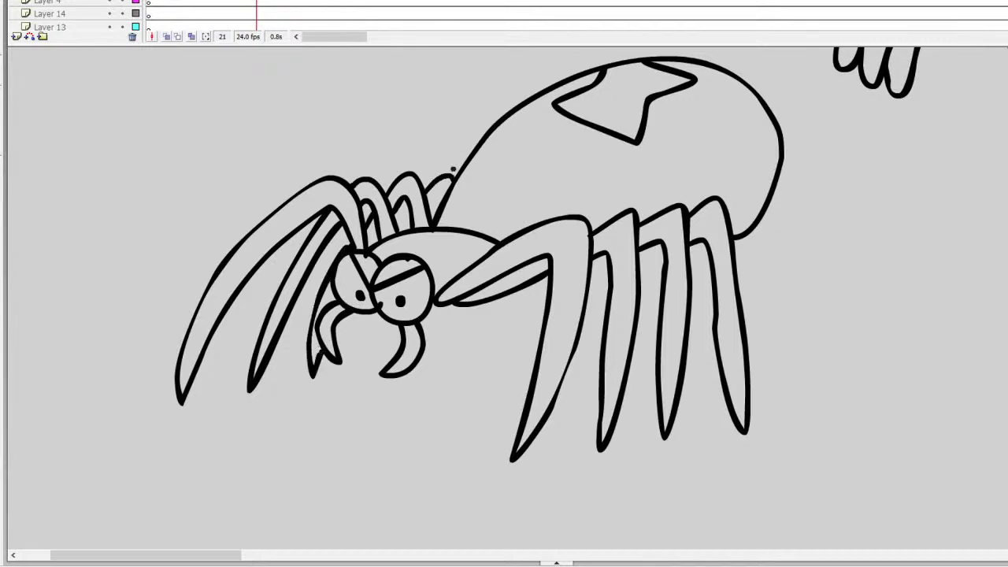
left_click_drag(430, 214, 439, 190)
key("ctrl+a")
key("Delete")
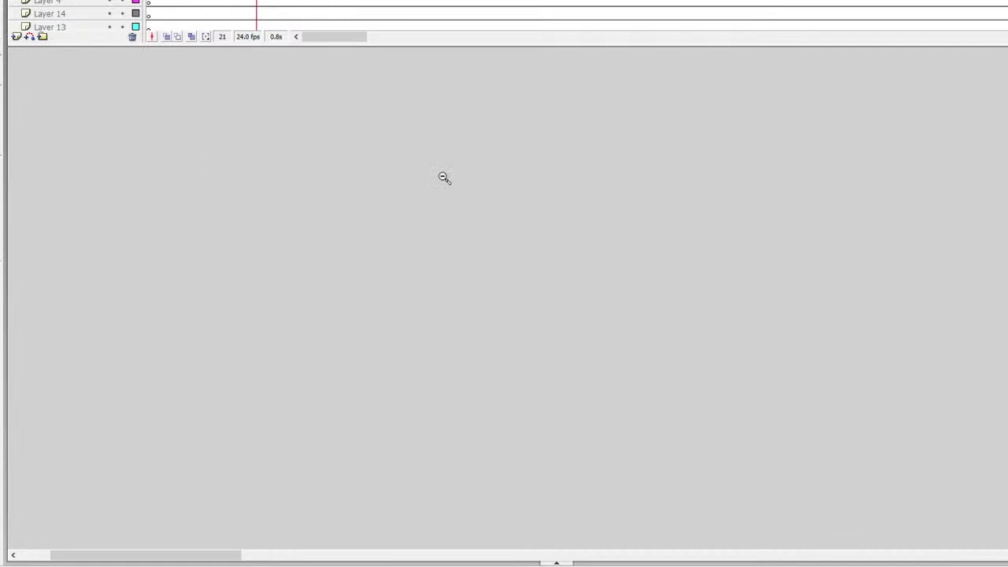
Cross out "Arachnid" in the By Class list with a red line matching the other struck-out classes
left_click(798, 274, "alt")
left_click_drag(397, 555, 596, 555)
scroll(709, 299, "down", 5)
scroll(709, 299, "up", 1)
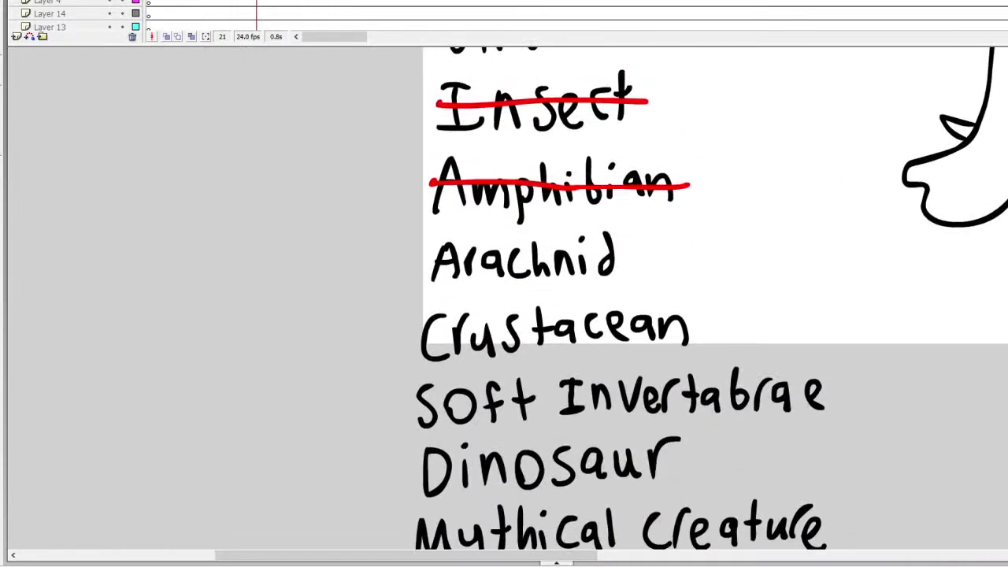
left_click(564, 186)
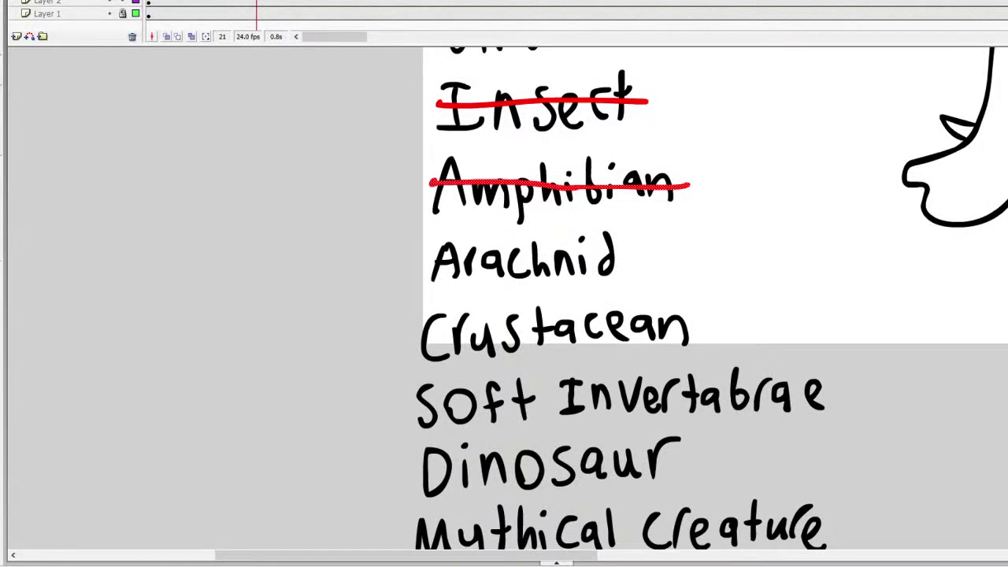
left_click_drag(638, 263, 428, 265)
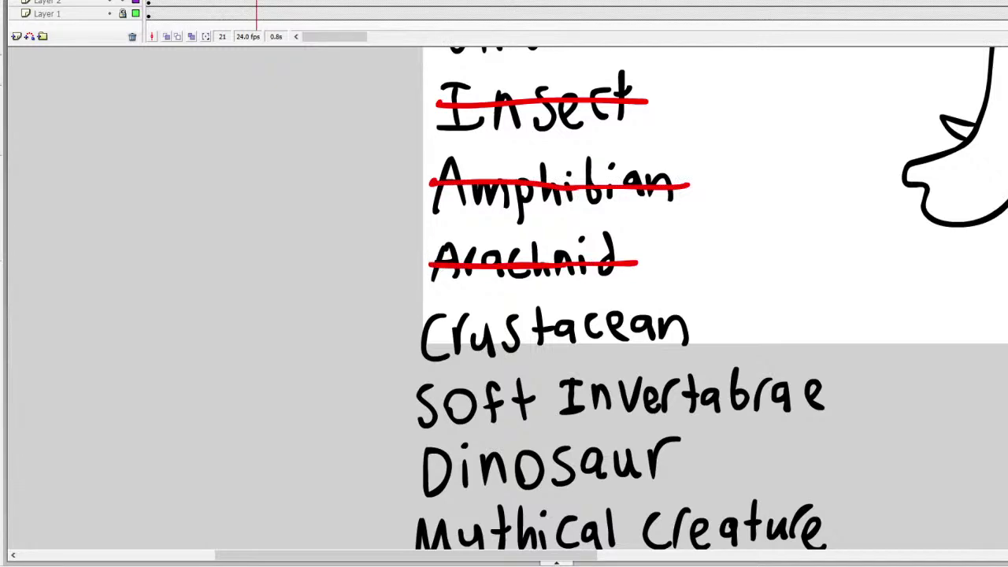
On frame 33 of Layer 4, draw two overlapping oval eyes with dot pupils in the empty area beside the spider
scroll(630, 299, "up", 2)
mouse_move(572, 556)
left_mouse_down()
mouse_move(407, 544)
mouse_move(473, 525)
left_mouse_up()
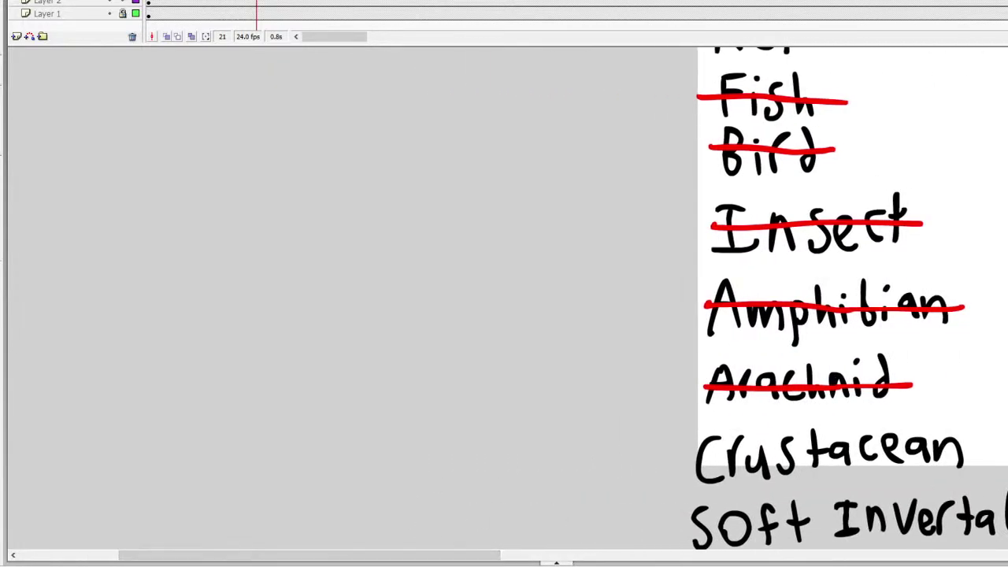
scroll(850, 299, "down", 2)
scroll(850, 299, "up", 1)
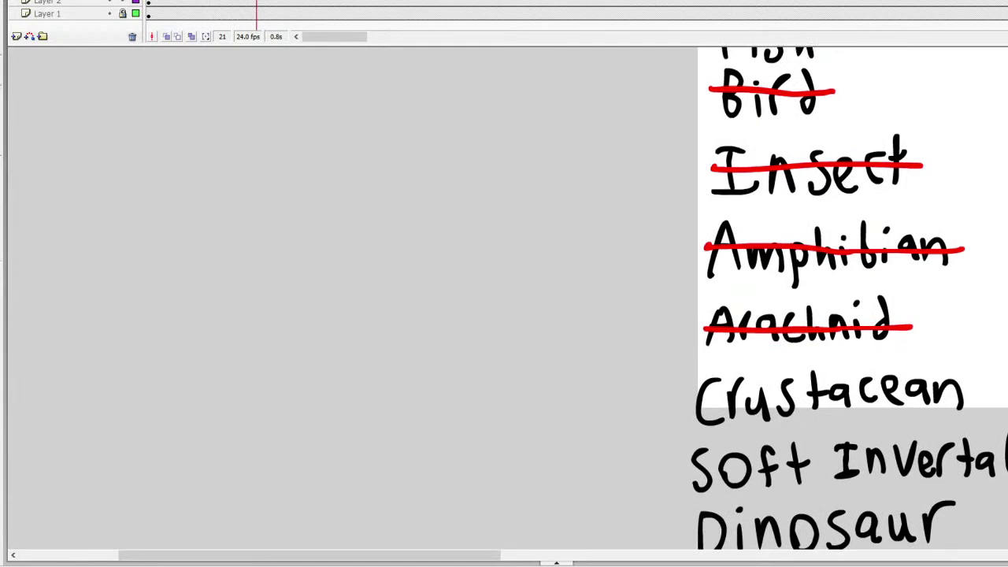
scroll(534, 518, "up", 5)
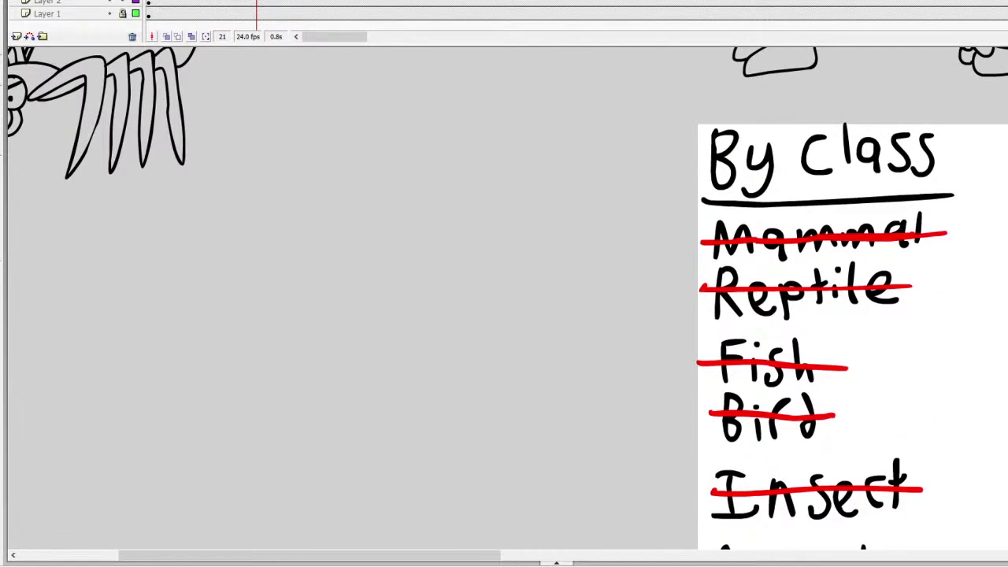
left_click_drag(441, 555, 369, 556)
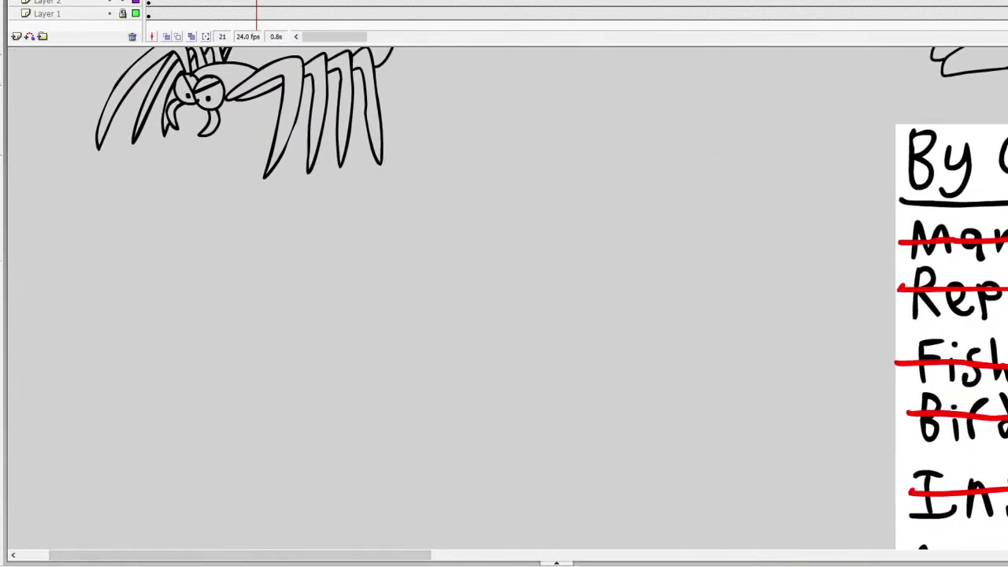
left_click(556, 101)
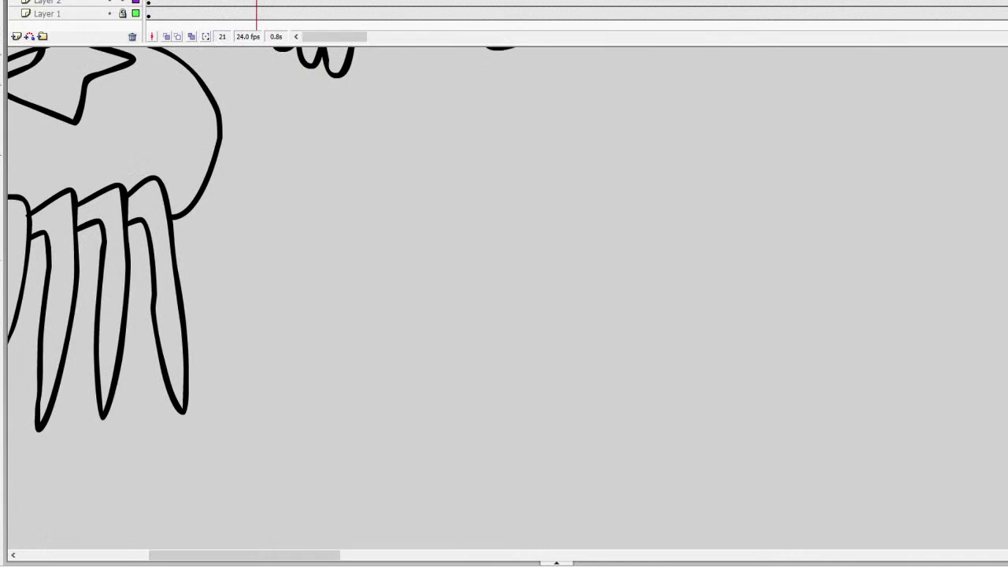
scroll(78, 15, "up", 2)
left_click(221, 3)
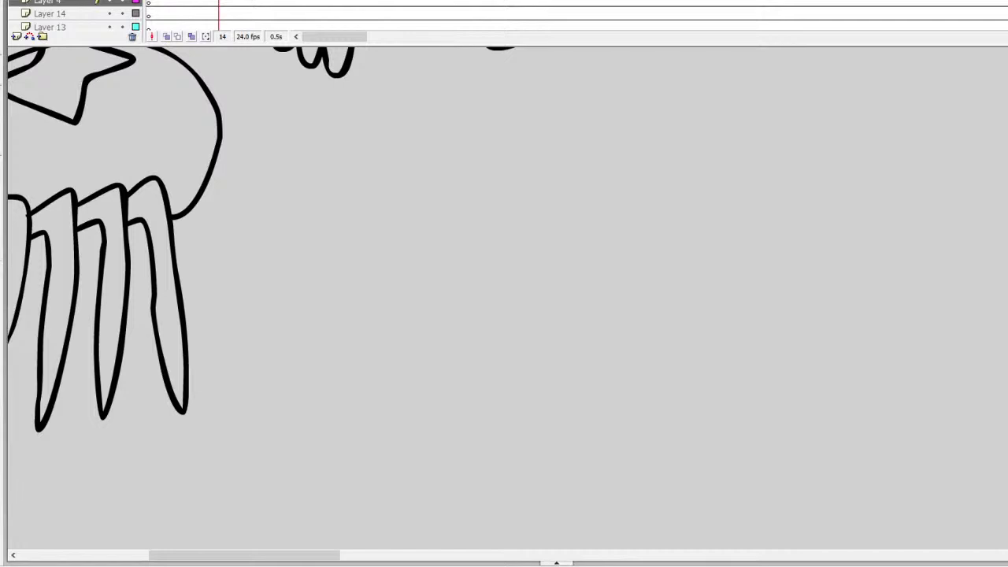
left_click(321, 2)
key("Delete")
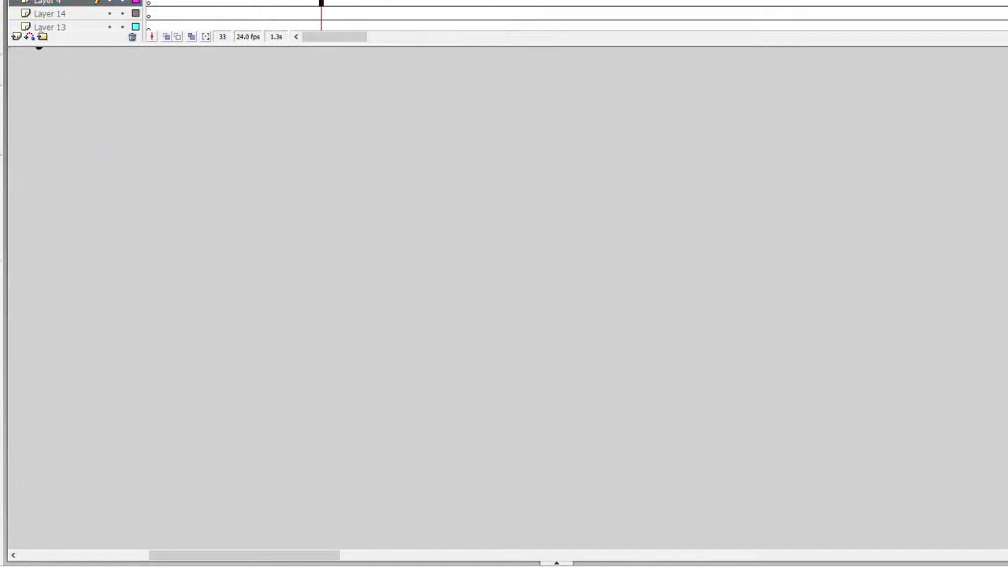
mouse_move(495, 142)
left_mouse_down()
mouse_move(446, 179)
mouse_move(454, 222)
mouse_move(497, 243)
mouse_move(525, 207)
mouse_move(516, 156)
mouse_move(499, 144)
mouse_move(458, 158)
mouse_move(436, 142)
mouse_move(401, 152)
mouse_move(398, 203)
mouse_move(430, 231)
mouse_move(457, 230)
left_mouse_up()
left_click(466, 204)
left_click(428, 195)
Draw the crustacean's five long tapering feelers fanning forward from the face, and its mouth line with a rounded lower jaw
mouse_move(393, 207)
left_mouse_down()
mouse_move(217, 296)
mouse_move(383, 231)
mouse_move(316, 268)
mouse_move(214, 371)
mouse_move(408, 245)
mouse_move(356, 285)
mouse_move(407, 263)
mouse_move(272, 391)
mouse_move(303, 393)
mouse_move(585, 254)
left_mouse_up()
mouse_move(435, 301)
left_mouse_down()
mouse_move(494, 331)
mouse_move(593, 322)
left_mouse_up()
mouse_move(488, 140)
left_mouse_down()
mouse_move(359, 94)
mouse_move(271, 98)
mouse_move(400, 67)
mouse_move(479, 86)
mouse_move(517, 144)
left_mouse_up()
mouse_move(398, 144)
left_mouse_down()
mouse_move(306, 140)
mouse_move(187, 186)
mouse_move(239, 137)
mouse_move(313, 119)
mouse_move(406, 142)
left_mouse_up()
Draw the near arm with a round shoulder, short joint and large pincer claw, and add the rounded back of the head
mouse_move(675, 212)
left_mouse_down()
mouse_move(635, 273)
mouse_move(694, 326)
mouse_move(735, 297)
mouse_move(733, 248)
mouse_move(706, 215)
mouse_move(670, 211)
left_mouse_up()
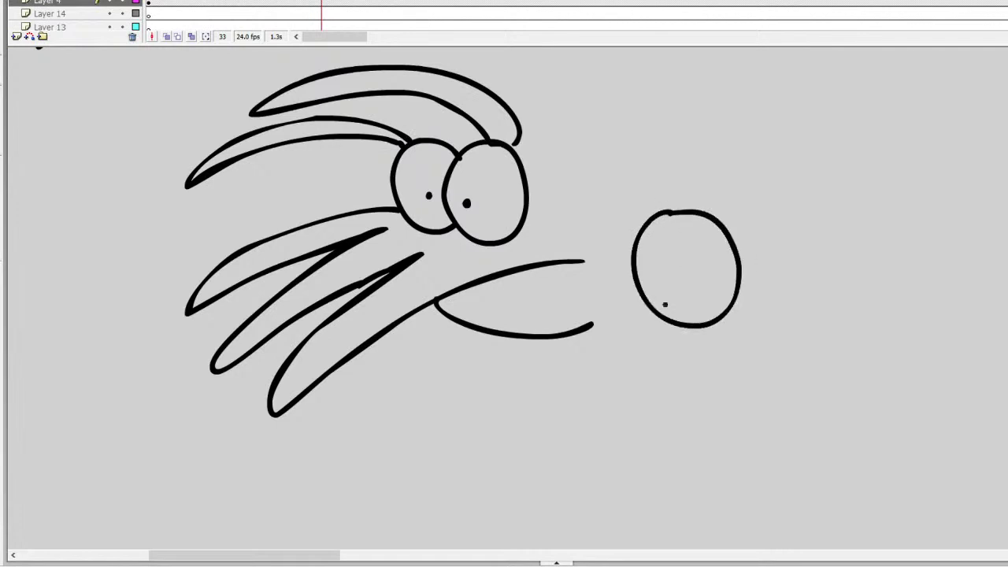
left_click_drag(650, 309, 637, 346)
left_click_drag(715, 322, 693, 364)
mouse_move(627, 345)
left_mouse_down()
mouse_move(692, 438)
mouse_move(603, 495)
mouse_move(440, 472)
mouse_move(506, 451)
mouse_move(522, 401)
mouse_move(565, 366)
mouse_move(627, 340)
left_mouse_up()
mouse_move(534, 385)
left_mouse_down()
mouse_move(485, 391)
mouse_move(452, 431)
mouse_move(501, 426)
left_mouse_up()
mouse_move(592, 323)
left_mouse_down()
mouse_move(613, 272)
mouse_move(600, 202)
mouse_move(564, 173)
mouse_move(521, 168)
mouse_move(605, 137)
mouse_move(686, 143)
mouse_move(779, 188)
left_mouse_up()
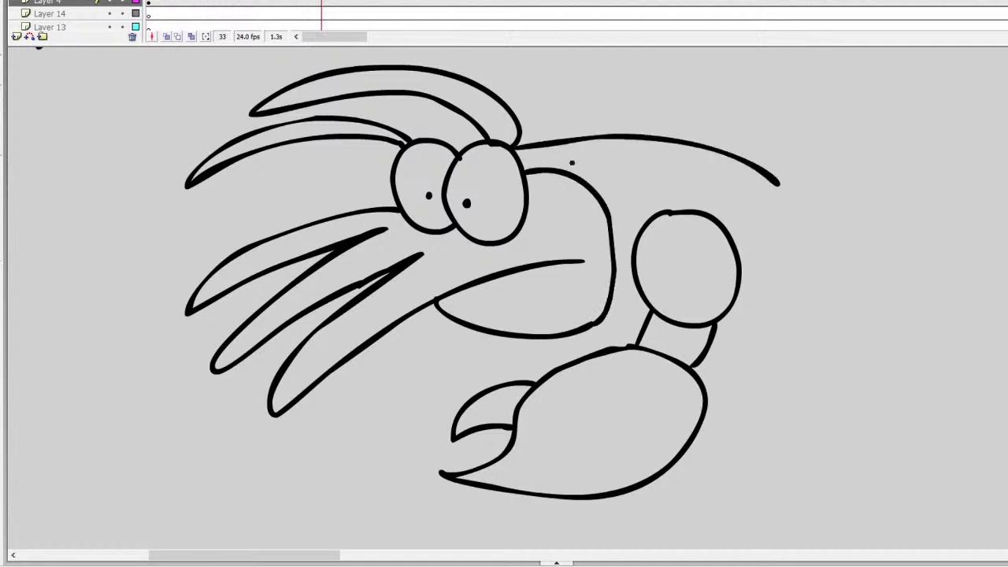
key("ctrl+z")
mouse_move(561, 169)
left_mouse_down()
mouse_move(734, 188)
mouse_move(751, 290)
mouse_move(718, 321)
left_mouse_up()
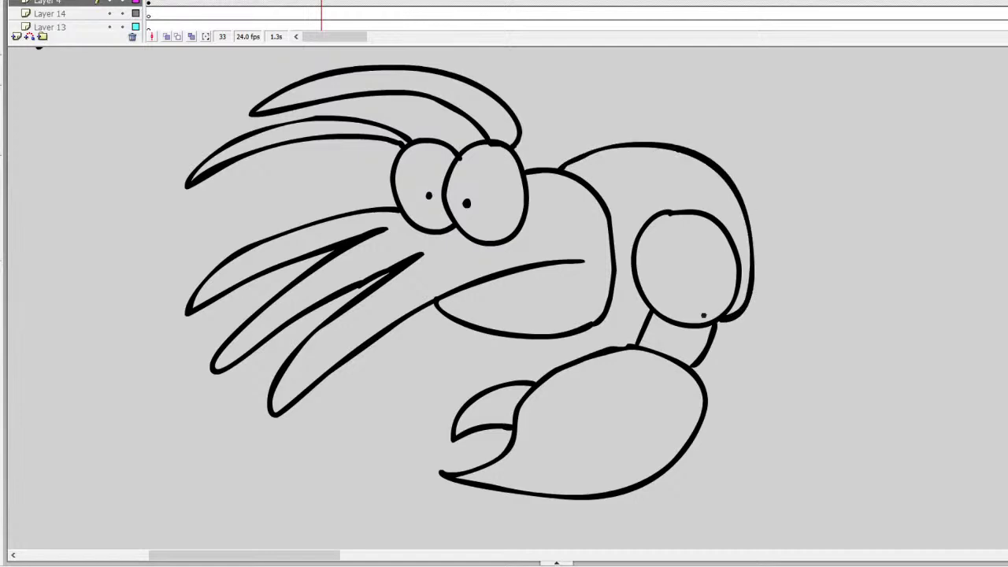
left_click_drag(593, 323, 641, 320)
mouse_move(696, 148)
left_mouse_down()
mouse_move(799, 312)
mouse_move(737, 315)
left_mouse_up()
left_click_drag(835, 143, 854, 282)
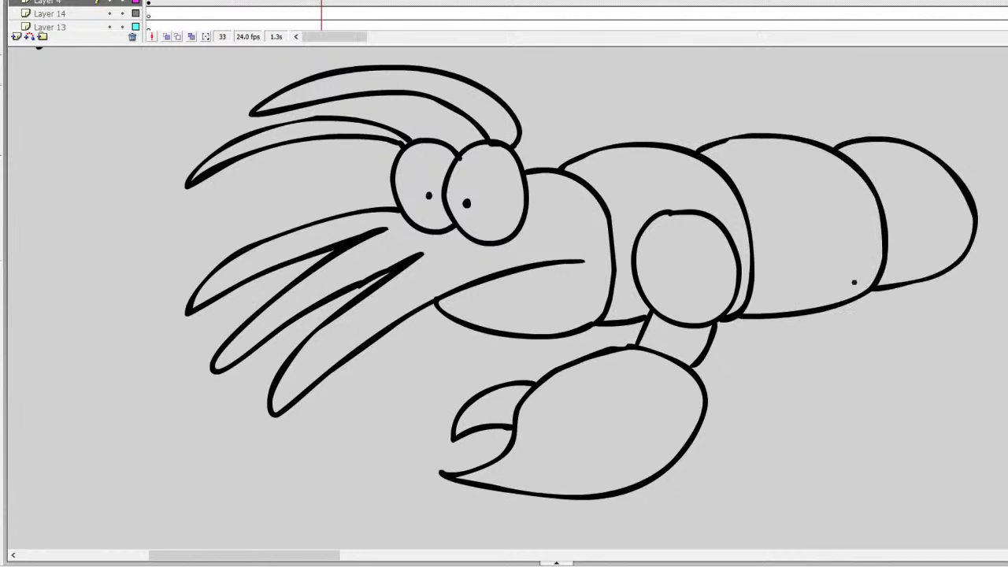
key("ctrl+z")
key("ctrl+z")
scroll(412, 126, "right", 3)
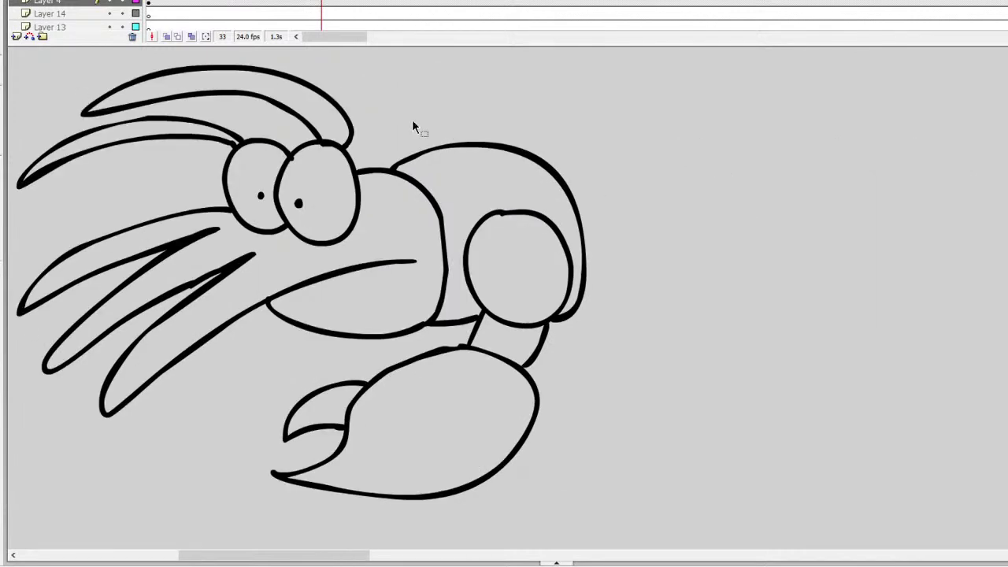
mouse_move(382, 168)
left_mouse_down()
mouse_move(821, 236)
mouse_move(832, 265)
left_mouse_up()
key("ctrl+z")
Draw one long tapering body behind the crustacean's head and divide it with five curved segment lines
mouse_move(378, 169)
left_mouse_down()
mouse_move(562, 126)
mouse_move(773, 152)
mouse_move(919, 217)
mouse_move(943, 280)
mouse_move(835, 310)
mouse_move(552, 299)
left_mouse_up()
left_click_drag(431, 322, 482, 311)
mouse_move(560, 133)
left_mouse_down()
mouse_move(585, 208)
mouse_move(583, 308)
left_mouse_up()
key("ctrl+z")
left_click_drag(485, 135, 504, 211)
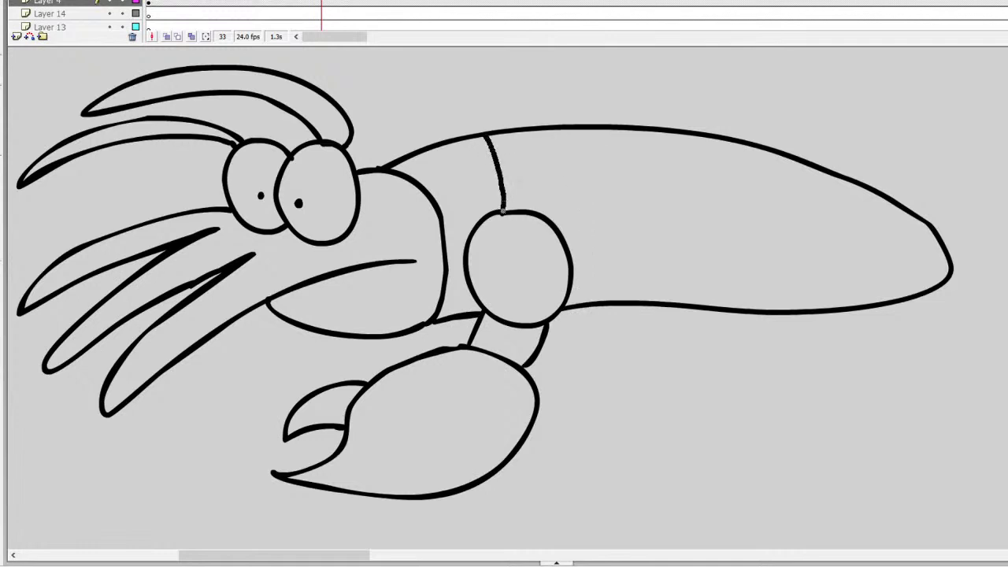
mouse_move(570, 125)
left_mouse_down()
mouse_move(587, 172)
mouse_move(577, 302)
left_mouse_up()
mouse_move(653, 132)
left_mouse_down()
mouse_move(678, 242)
mouse_move(679, 302)
left_mouse_up()
mouse_move(734, 140)
left_mouse_down()
mouse_move(746, 162)
mouse_move(752, 311)
left_mouse_up()
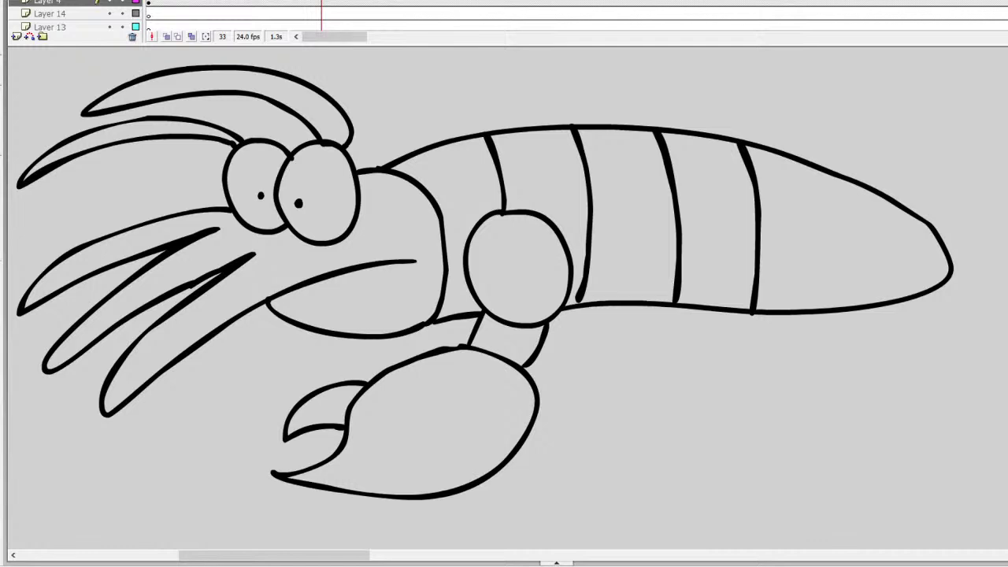
left_click_drag(850, 181, 870, 305)
Add a tail fan of three rounded lobes and a row of six short pointed legs beneath the body
mouse_move(880, 189)
left_mouse_down()
mouse_move(956, 232)
mouse_move(973, 304)
mouse_move(932, 293)
mouse_move(953, 344)
mouse_move(863, 311)
left_mouse_up()
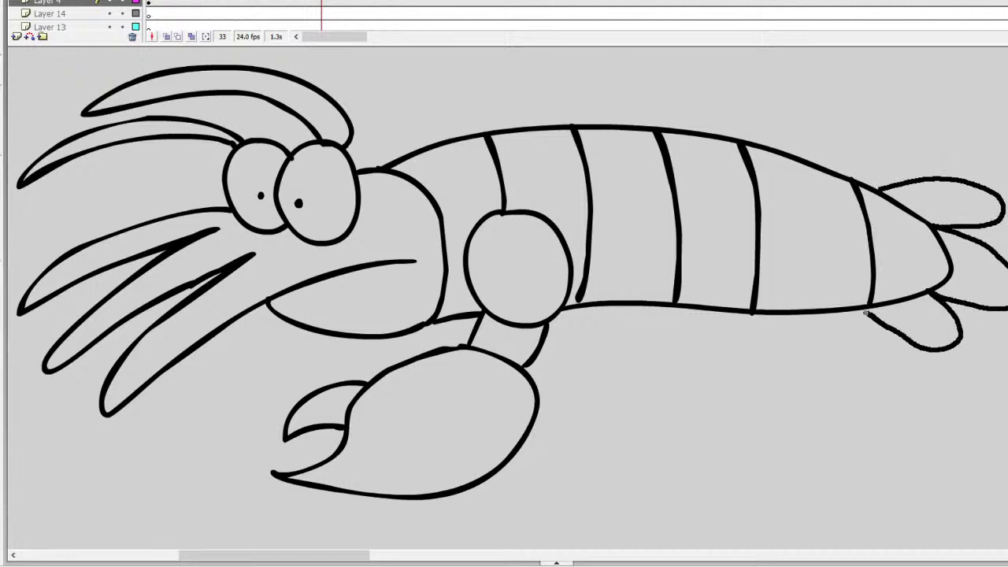
mouse_move(679, 307)
left_mouse_down()
mouse_move(665, 389)
mouse_move(663, 337)
mouse_move(649, 308)
mouse_move(705, 344)
mouse_move(710, 393)
mouse_move(726, 343)
mouse_move(717, 317)
mouse_move(750, 389)
mouse_move(755, 319)
mouse_move(782, 385)
mouse_move(793, 330)
left_mouse_up()
mouse_move(606, 307)
left_mouse_down()
mouse_move(590, 370)
mouse_move(600, 367)
mouse_move(612, 321)
mouse_move(636, 385)
mouse_move(646, 307)
left_mouse_up()
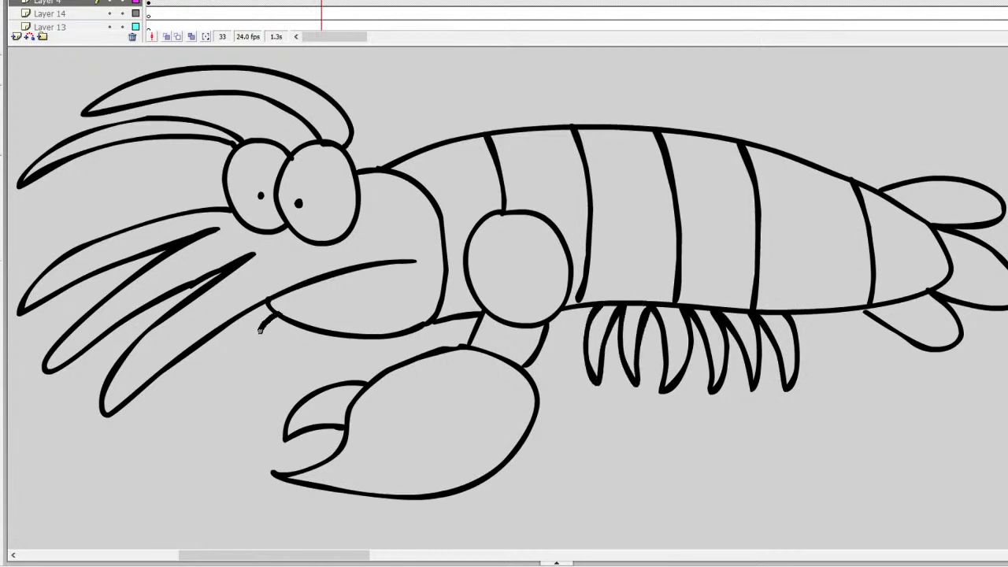
Draw the curved pointed far limb and short stub below the jaw, and extend the top feeler's edge back to the body
mouse_move(304, 321)
left_mouse_down()
mouse_move(248, 390)
mouse_move(234, 445)
mouse_move(208, 406)
left_mouse_up()
key("ctrl+z")
mouse_move(289, 327)
left_mouse_down()
mouse_move(246, 378)
mouse_move(218, 447)
mouse_move(199, 383)
mouse_move(212, 348)
mouse_move(280, 381)
mouse_move(310, 360)
mouse_move(314, 323)
left_mouse_up()
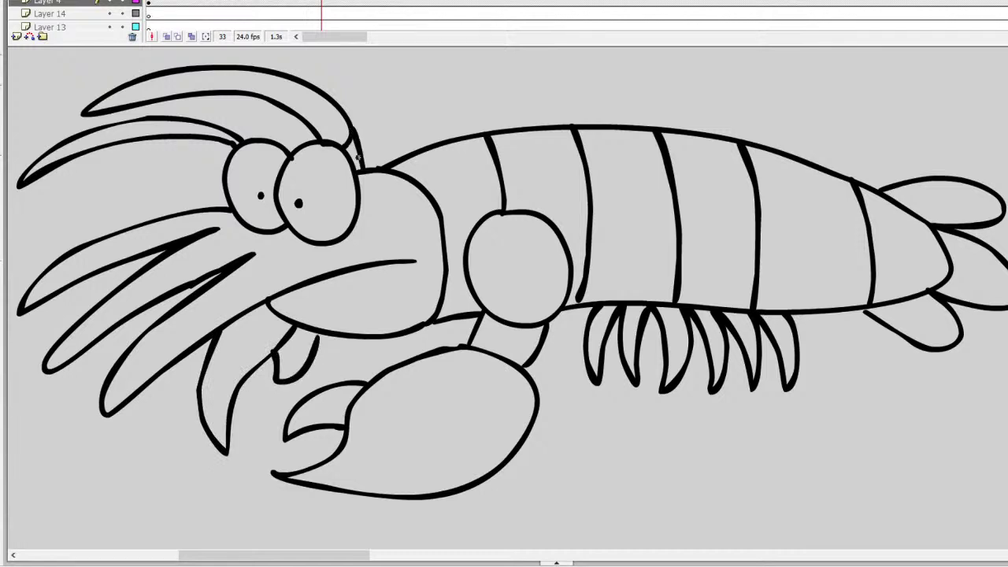
left_click_drag(351, 123, 384, 165)
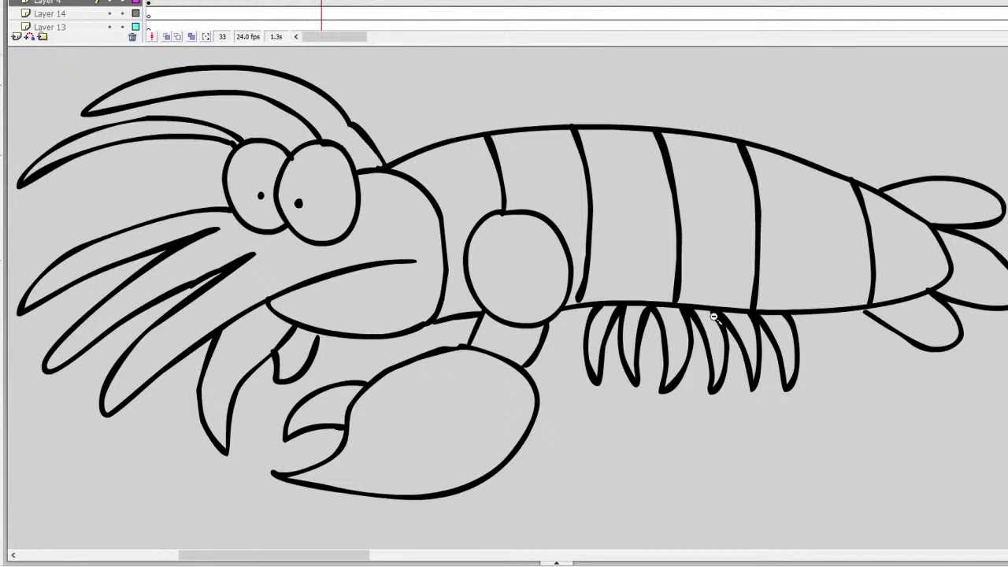
Cross out "Crustacean" in the By Class list with a red line
key("ctrl+minus")
key("ctrl+minus")
key("ctrl+minus")
key("ctrl+equal")
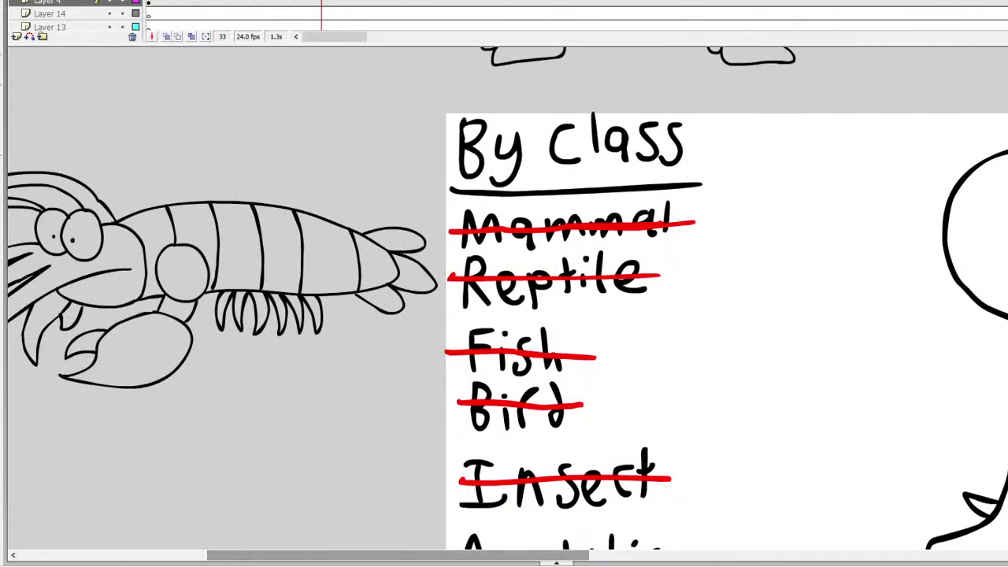
scroll(557, 558, "down", 5)
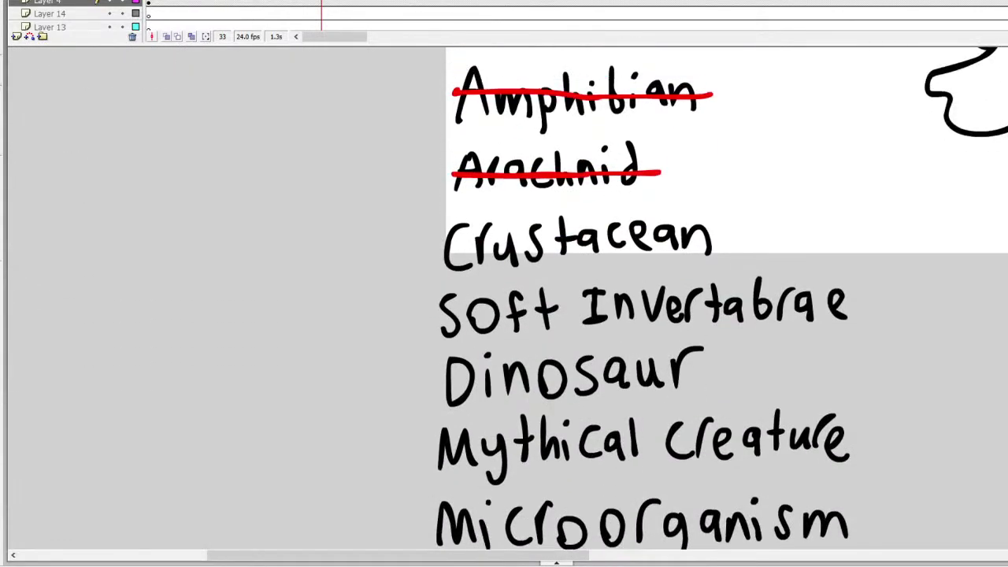
left_click(626, 172)
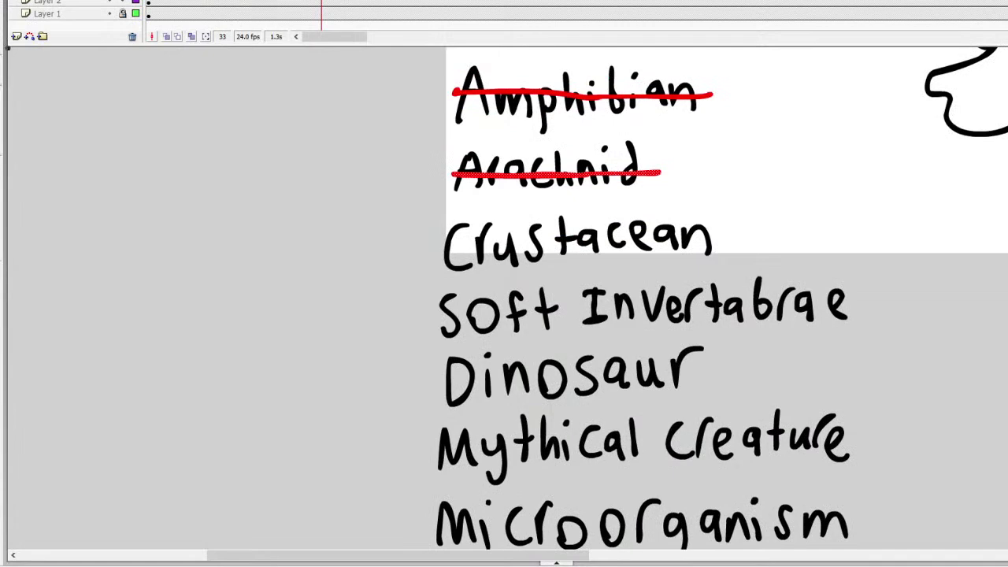
left_click_drag(721, 241, 443, 239)
Draw a round near eye with a dot pupil for the soft invertebrate in the empty area below the spider
scroll(443, 239, "up", 3)
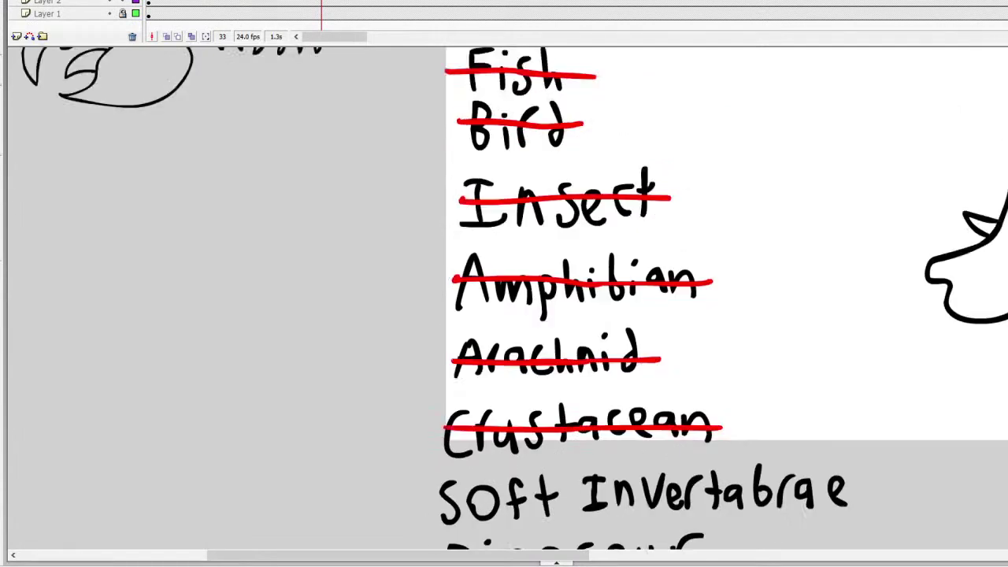
scroll(400, 513, "left", 6)
scroll(400, 512, "up", 1)
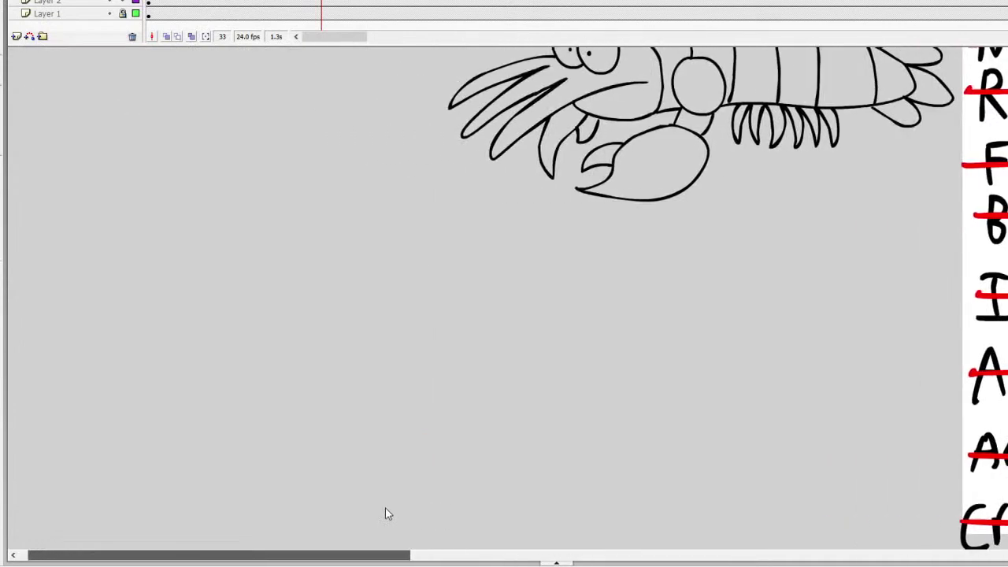
scroll(400, 513, "up", 2)
scroll(400, 512, "up", 2)
scroll(400, 512, "down", 2)
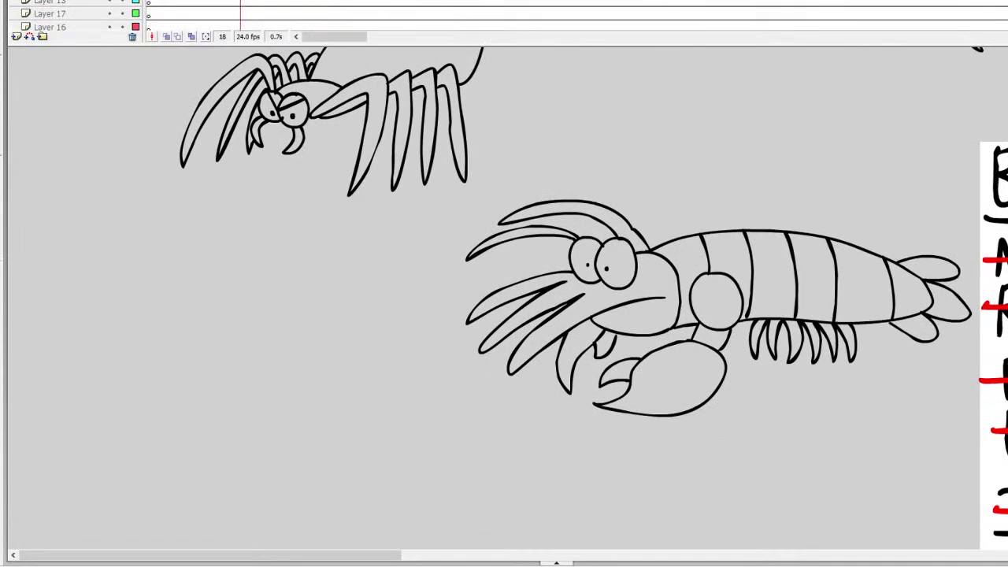
left_click(172, 272)
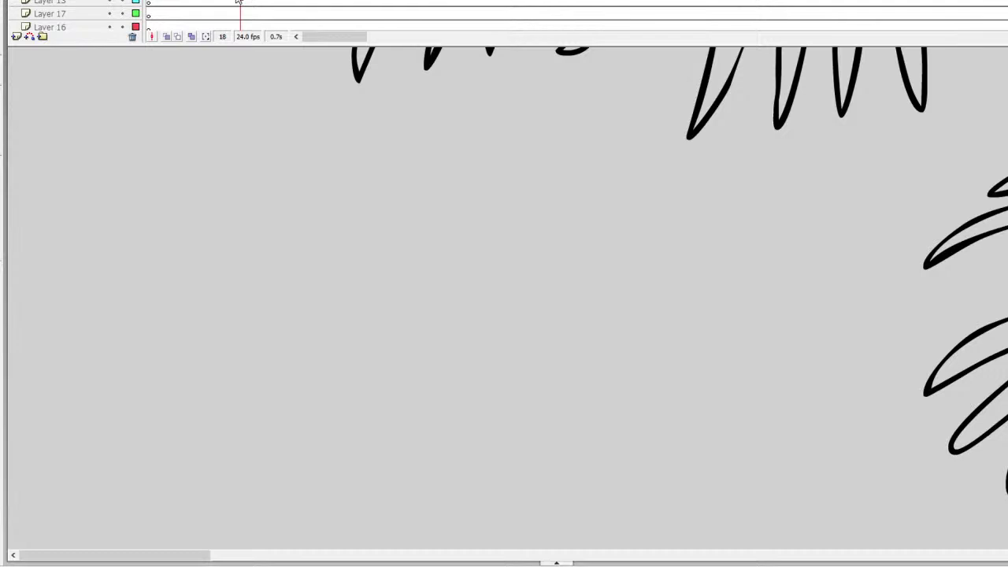
scroll(504, 299, "down", 4)
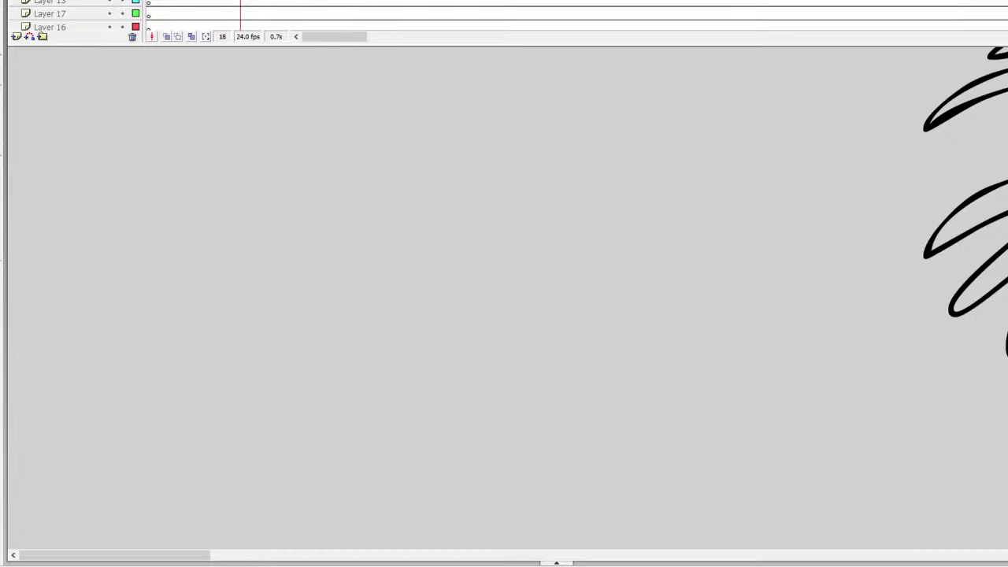
left_click_drag(469, 117, 392, 160)
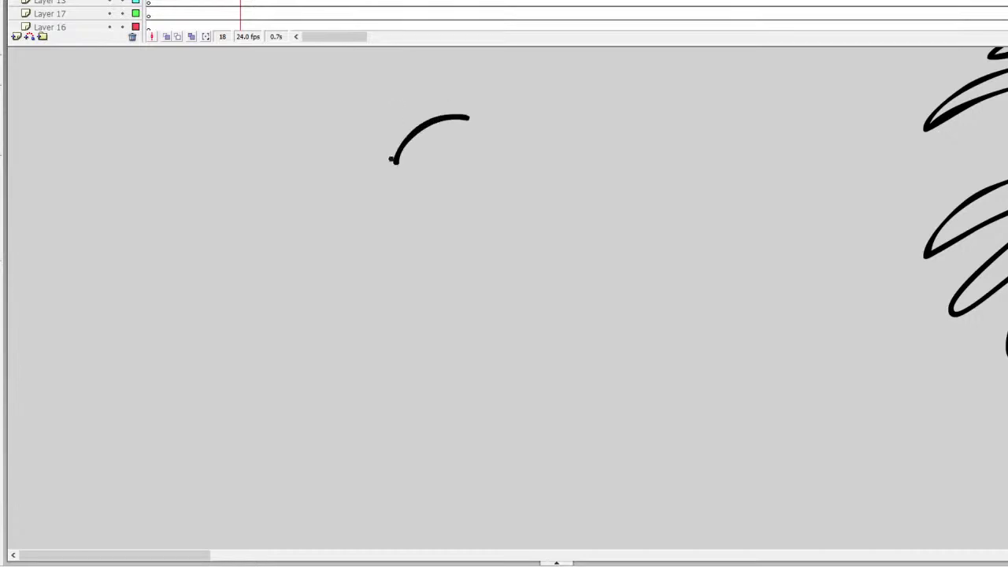
key("ctrl+z")
mouse_move(453, 159)
left_mouse_down()
mouse_move(403, 191)
mouse_move(434, 238)
mouse_move(476, 245)
mouse_move(505, 227)
mouse_move(506, 185)
mouse_move(481, 163)
mouse_move(419, 157)
mouse_move(437, 173)
mouse_move(424, 221)
mouse_move(465, 269)
mouse_move(509, 263)
mouse_move(527, 213)
mouse_move(513, 184)
mouse_move(469, 160)
left_mouse_up()
key("ctrl+z")
left_click_drag(451, 228, 453, 236)
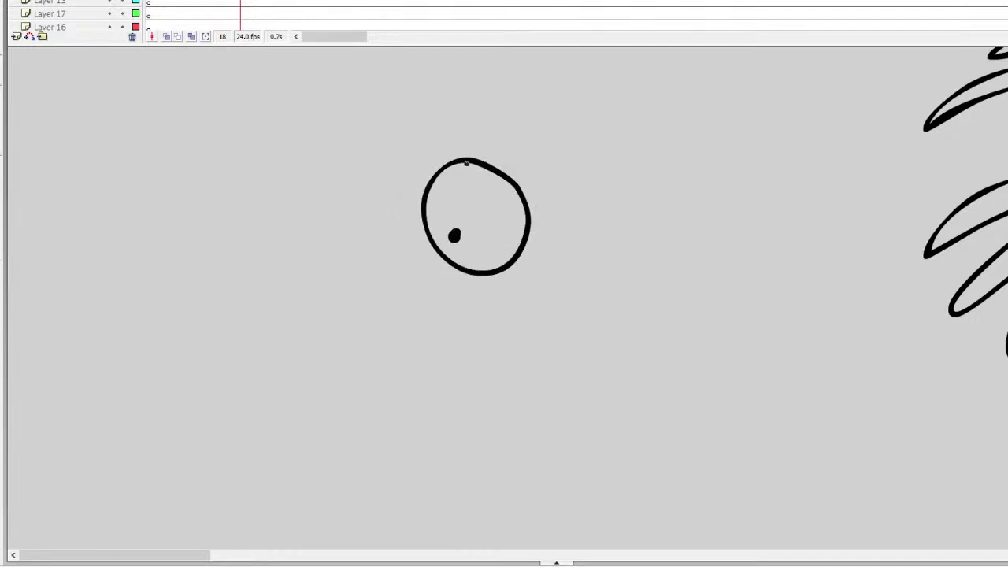
mouse_move(439, 169)
left_mouse_down()
mouse_move(377, 136)
mouse_move(335, 159)
mouse_move(339, 207)
mouse_move(377, 239)
mouse_move(429, 240)
left_mouse_up()
key("ctrl+z")
Draw the far eye with its pupil and five wavy tentacles below the eyes, and move the whole drawing lower
mouse_move(445, 162)
left_mouse_down()
mouse_move(367, 157)
mouse_move(356, 199)
mouse_move(396, 242)
mouse_move(421, 246)
mouse_move(407, 226)
mouse_move(282, 295)
mouse_move(219, 397)
mouse_move(142, 414)
mouse_move(178, 426)
mouse_move(251, 405)
mouse_move(319, 288)
mouse_move(351, 259)
mouse_move(294, 400)
mouse_move(203, 462)
mouse_move(271, 461)
mouse_move(339, 400)
mouse_move(386, 295)
left_mouse_up()
scroll(386, 295, "down", 5)
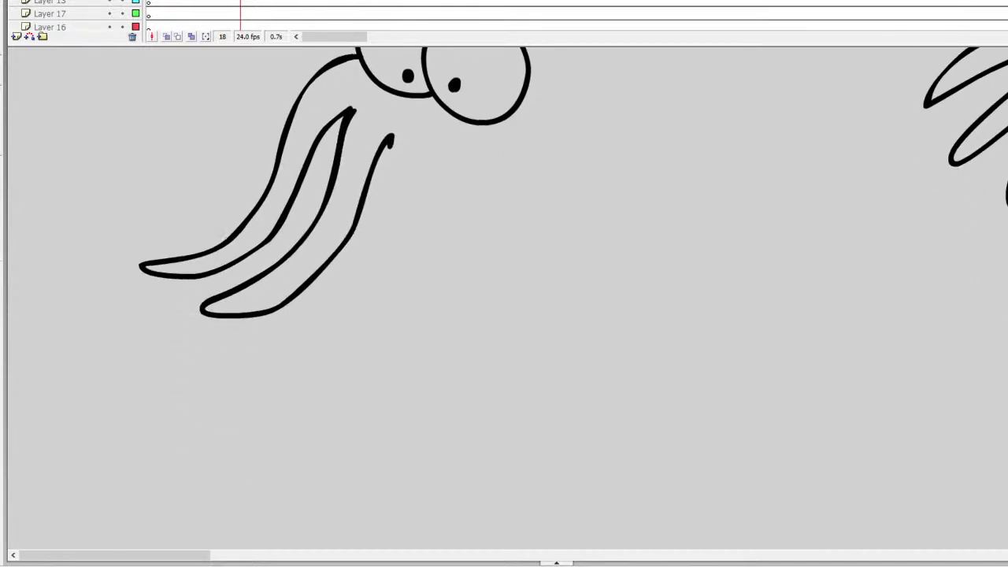
mouse_move(392, 137)
left_mouse_down()
mouse_move(365, 232)
mouse_move(308, 305)
mouse_move(290, 352)
mouse_move(312, 346)
mouse_move(363, 300)
mouse_move(439, 154)
mouse_move(419, 257)
mouse_move(369, 392)
mouse_move(382, 394)
mouse_move(430, 324)
mouse_move(472, 167)
left_mouse_up()
mouse_move(520, 107)
left_mouse_down()
mouse_move(532, 194)
mouse_move(479, 351)
mouse_move(471, 170)
left_mouse_up()
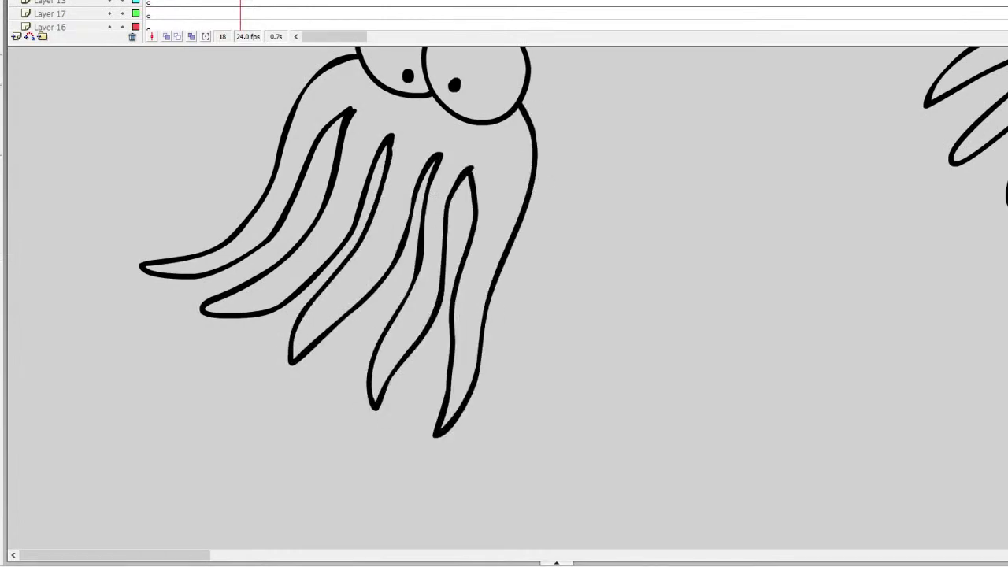
double_click(457, 401)
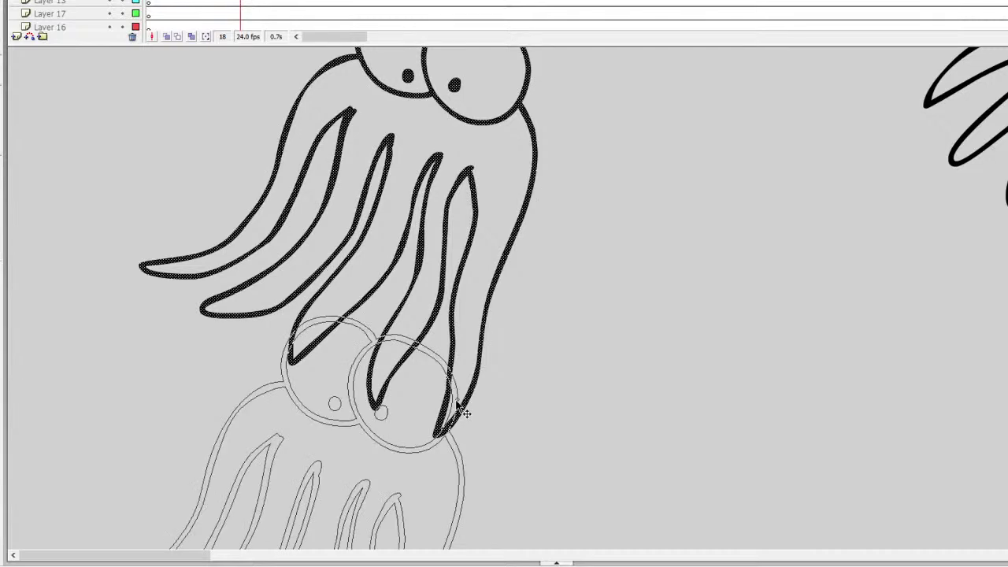
key("ctrl+z")
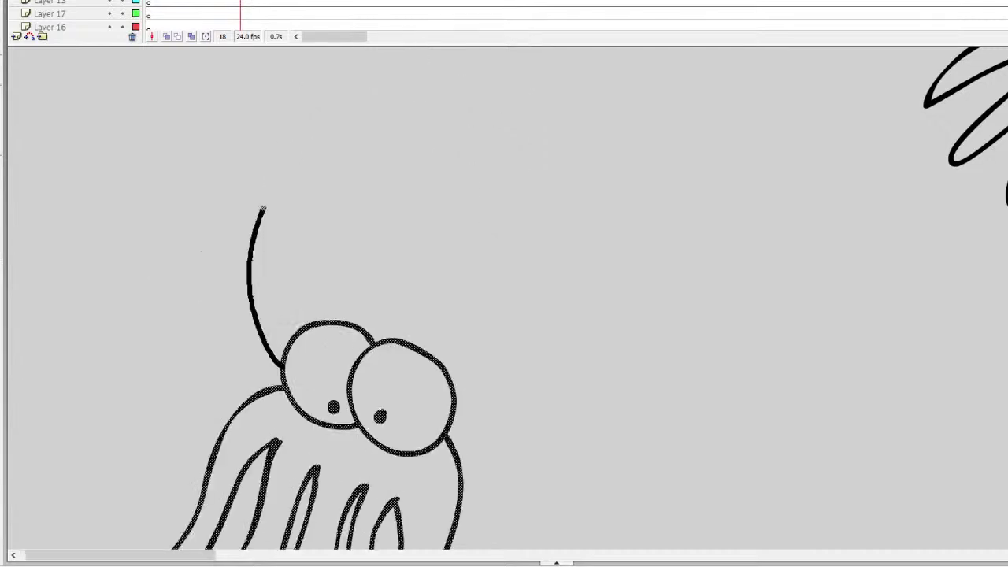
Draw the squid's tall tapered body above the eyes, with a fin on each side of its tip
key("ctrl+z")
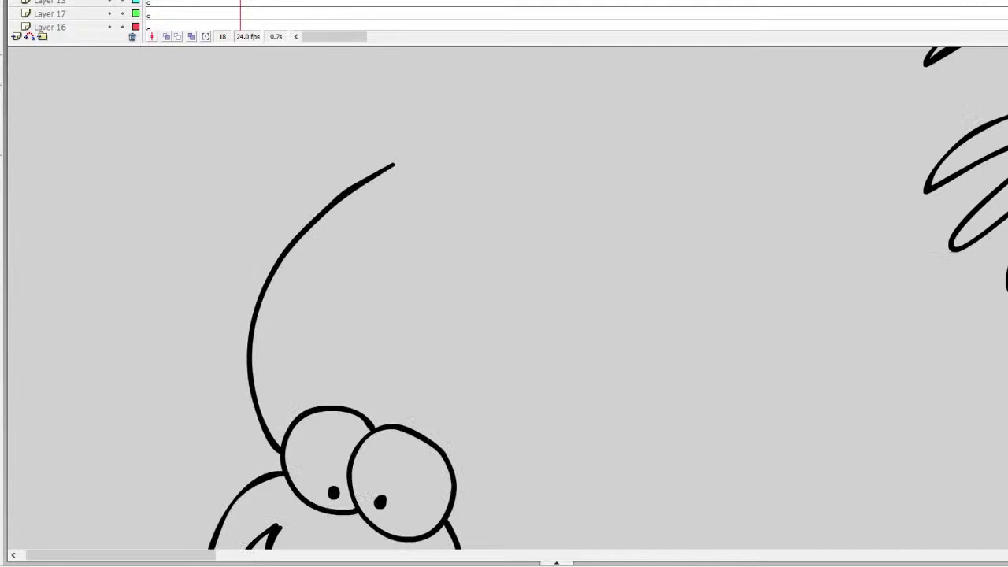
mouse_move(450, 514)
left_mouse_down()
mouse_move(565, 318)
mouse_move(426, 146)
mouse_move(573, 58)
mouse_move(564, 243)
left_mouse_up()
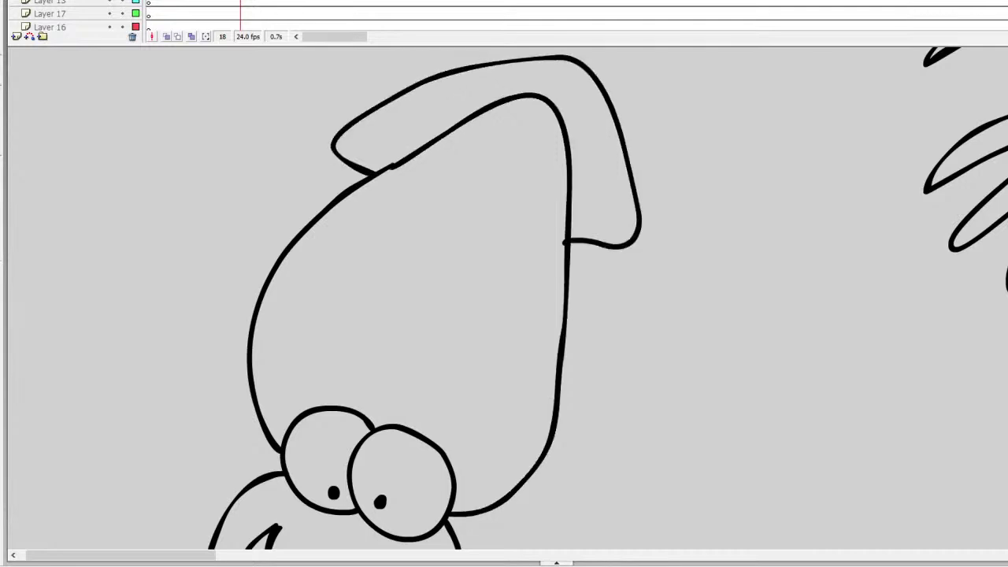
Draw two long, curved, pointed feeding tentacles, one on each side of the squid's shorter tentacles
scroll(504, 299, "down", 3)
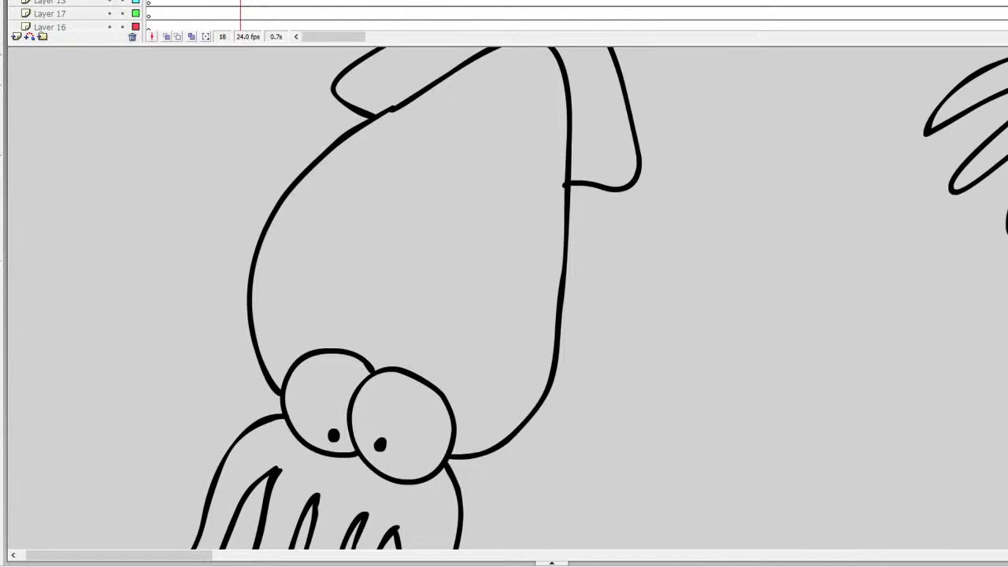
scroll(504, 299, "down", 10)
scroll(504, 299, "down", 2)
mouse_move(497, 225)
left_mouse_down()
mouse_move(564, 384)
mouse_move(478, 316)
mouse_move(453, 260)
left_mouse_up()
mouse_move(252, 150)
left_mouse_down()
mouse_move(101, 265)
mouse_move(86, 261)
left_mouse_up()
key("ctrl+z")
mouse_move(263, 150)
left_mouse_down()
mouse_move(202, 194)
mouse_move(95, 202)
mouse_move(121, 74)
mouse_move(78, 122)
mouse_move(55, 182)
mouse_move(104, 266)
mouse_move(165, 281)
mouse_move(212, 255)
left_mouse_up()
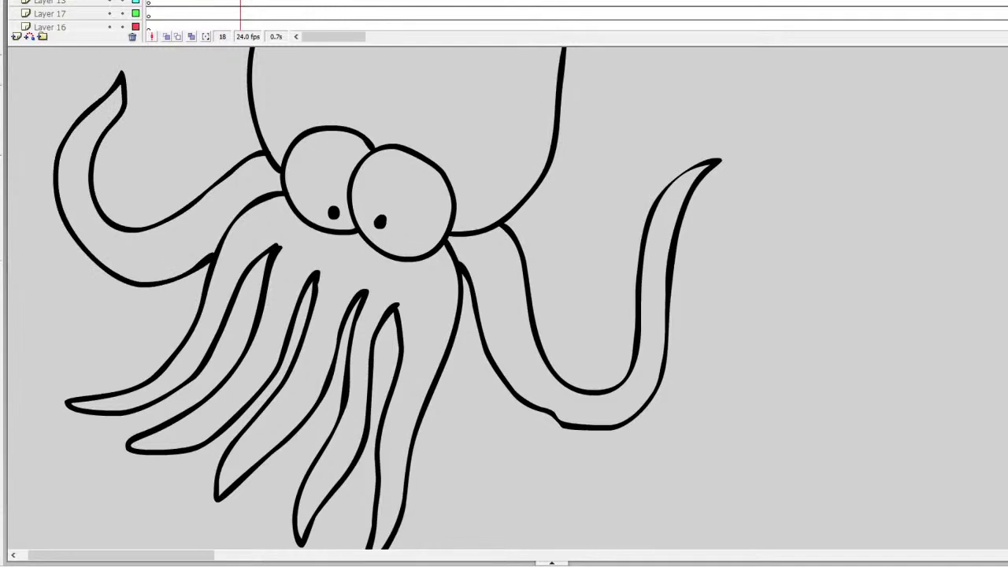
Cross out "Soft Invertabrae" in the By Class list with a red line
left_click(685, 305, "alt")
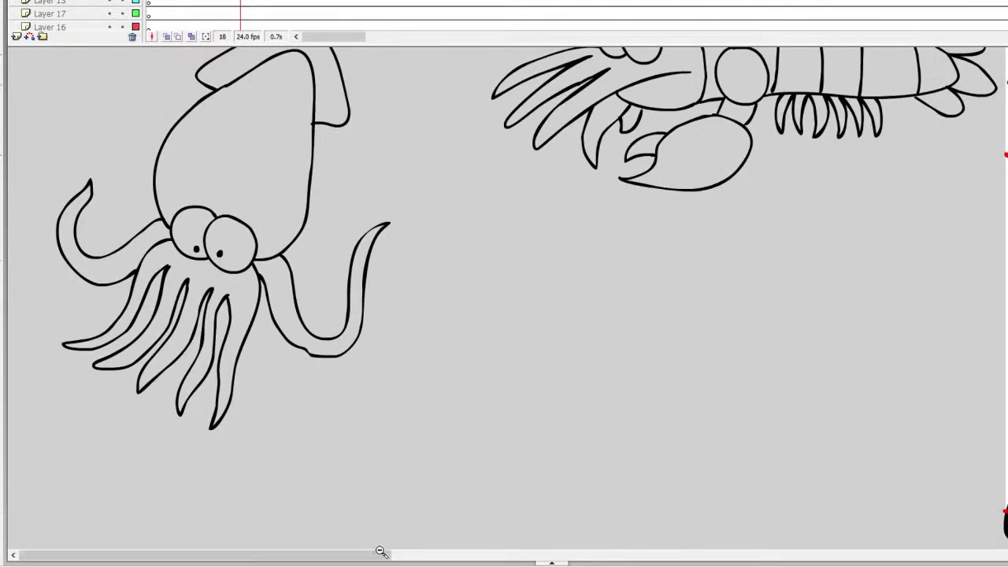
left_click(516, 543)
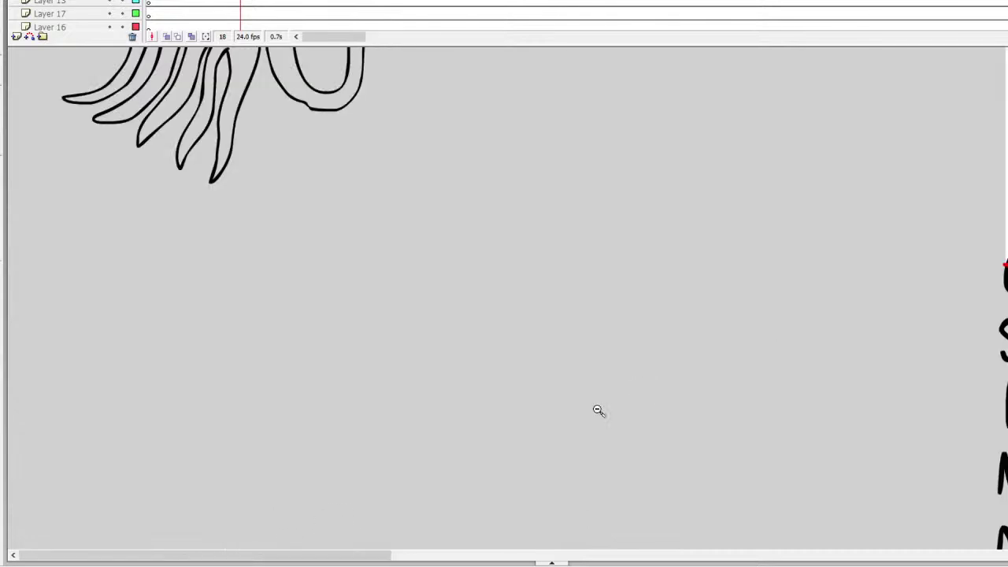
left_click_drag(375, 558, 618, 558)
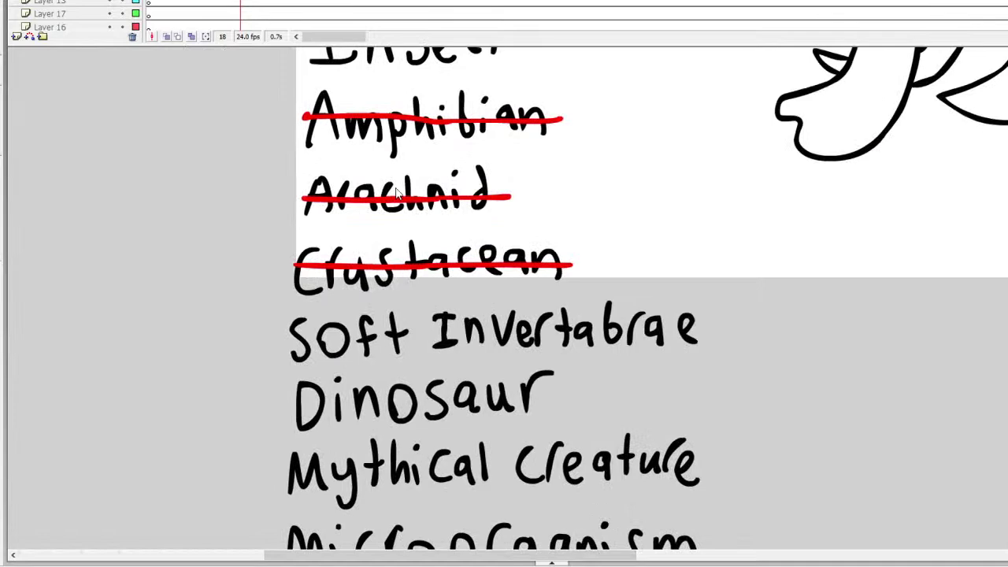
left_click(415, 272)
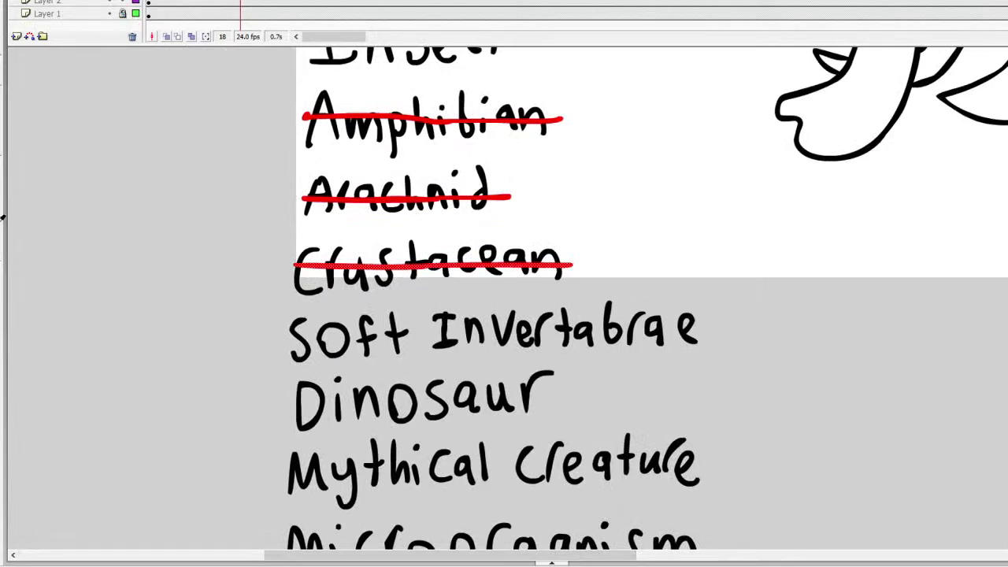
left_click_drag(699, 327, 285, 345)
Draw the dinosaur's round eye with a dot pupil, long snout with nostril, jagged upper teeth and lower jaw in an empty area
left_click_drag(587, 556, 299, 484)
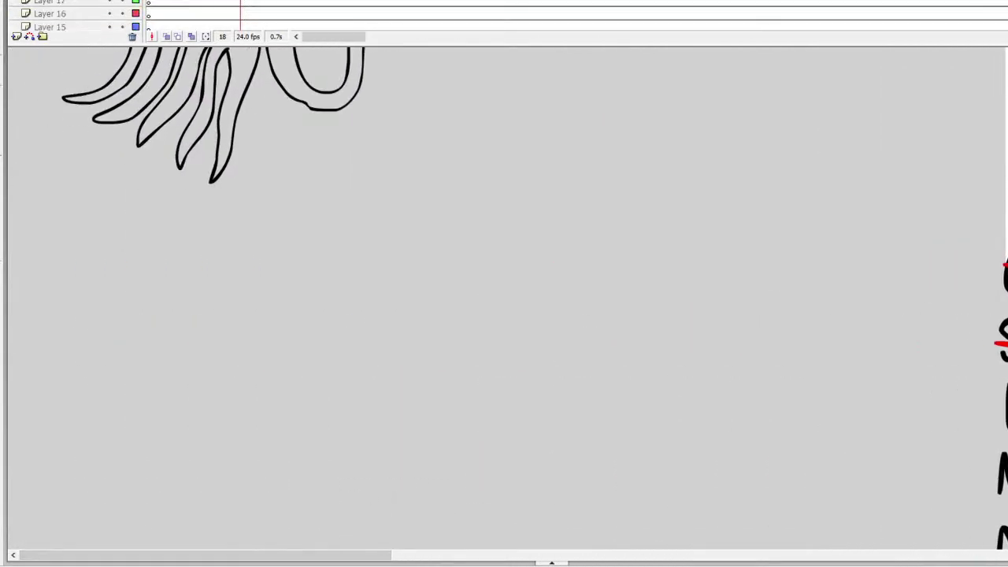
key("comma")
key("comma")
left_click(324, 295)
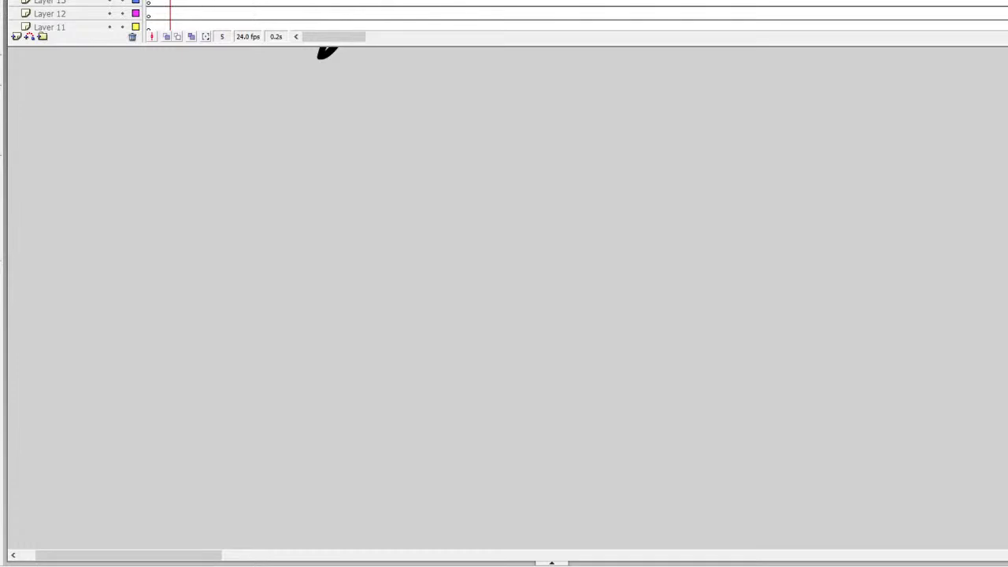
key("period")
key("period")
left_click(203, 16)
left_click_drag(203, 1, 224, 2)
key("ctrl+z")
mouse_move(405, 168)
left_mouse_down()
mouse_move(347, 218)
mouse_move(383, 272)
mouse_move(441, 243)
mouse_move(434, 197)
mouse_move(411, 175)
left_mouse_up()
mouse_move(421, 233)
left_mouse_down()
mouse_move(463, 254)
mouse_move(542, 268)
mouse_move(774, 274)
mouse_move(818, 298)
mouse_move(835, 330)
mouse_move(800, 347)
mouse_move(729, 316)
mouse_move(543, 317)
mouse_move(433, 303)
mouse_move(404, 311)
mouse_move(449, 325)
mouse_move(473, 314)
mouse_move(491, 338)
mouse_move(509, 314)
mouse_move(519, 335)
mouse_move(541, 331)
mouse_move(542, 315)
mouse_move(578, 332)
mouse_move(586, 314)
mouse_move(604, 343)
mouse_move(623, 318)
mouse_move(644, 341)
mouse_move(662, 313)
mouse_move(688, 342)
mouse_move(707, 318)
mouse_move(719, 341)
mouse_move(736, 344)
mouse_move(740, 317)
mouse_move(800, 308)
mouse_move(776, 346)
mouse_move(793, 364)
mouse_move(801, 345)
mouse_move(666, 377)
mouse_move(425, 359)
left_mouse_up()
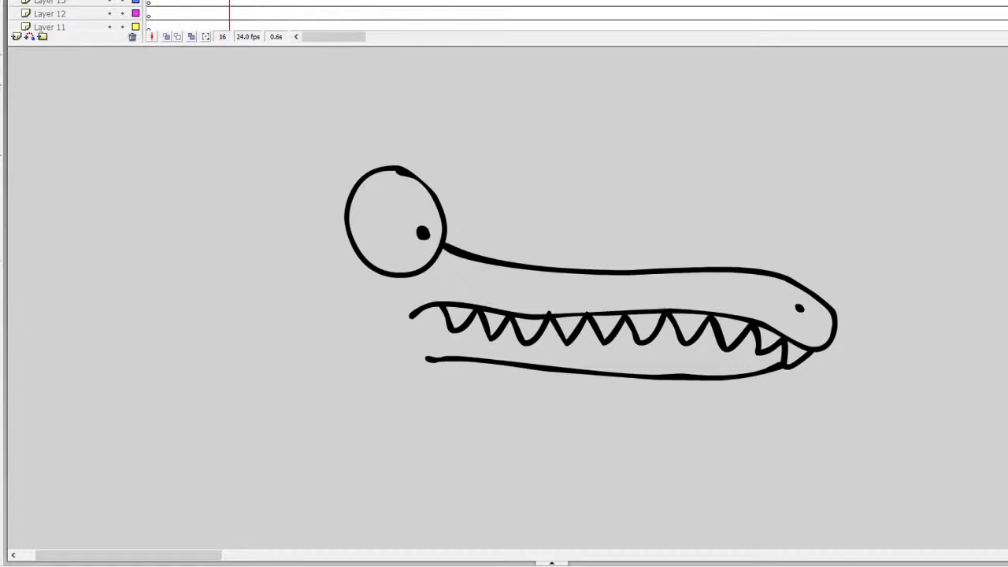
Draw a pointed brow ridge over the dinosaur's eye and extend the lower jaw line back to the throat
mouse_move(446, 226)
left_mouse_down()
mouse_move(455, 144)
mouse_move(371, 167)
left_mouse_up()
key("ctrl+z")
mouse_move(431, 192)
left_mouse_down()
mouse_move(442, 144)
mouse_move(404, 131)
mouse_move(366, 143)
mouse_move(307, 202)
left_mouse_up()
left_click_drag(429, 358, 311, 368)
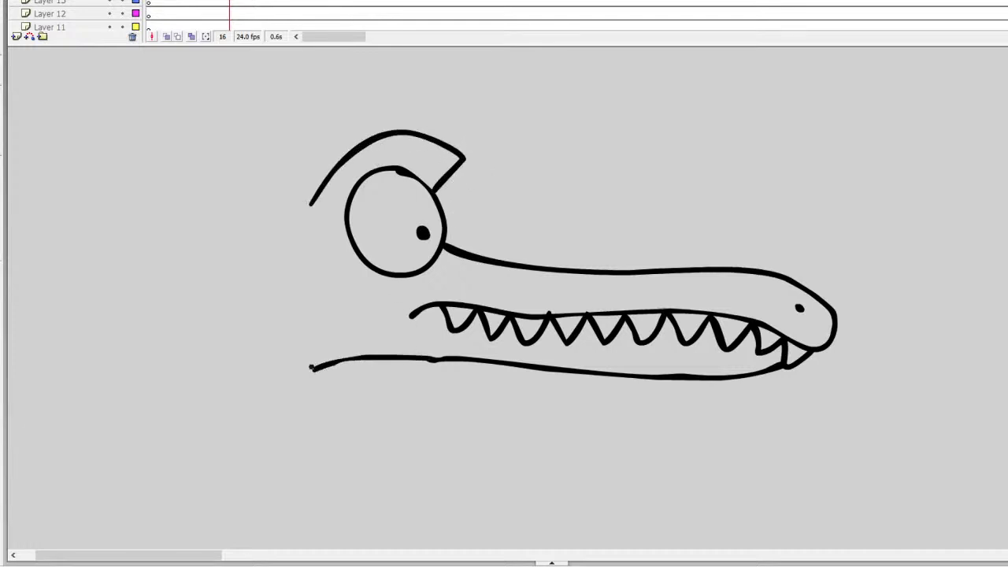
Try a bent front leg with a small three-fingered hand behind the dinosaur's throat, then remove it
left_click_drag(209, 555, 193, 555)
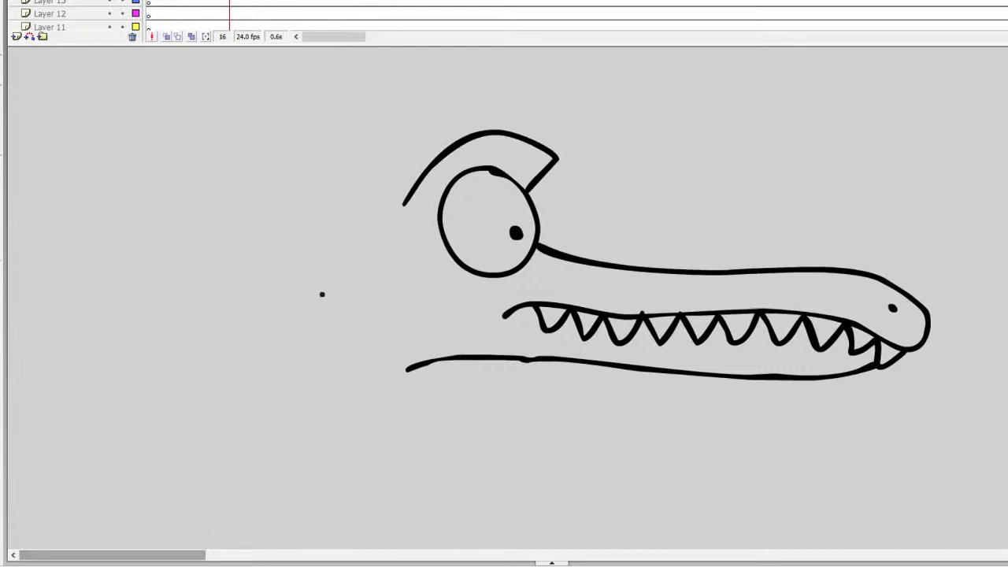
mouse_move(331, 340)
left_mouse_down()
mouse_move(303, 380)
mouse_move(228, 426)
mouse_move(154, 452)
mouse_move(187, 463)
mouse_move(171, 474)
mouse_move(188, 492)
left_mouse_up()
key("ctrl+z")
mouse_move(334, 333)
left_mouse_down()
mouse_move(168, 423)
mouse_move(164, 448)
mouse_move(224, 448)
mouse_move(248, 461)
mouse_move(254, 490)
mouse_move(268, 454)
left_mouse_up()
mouse_move(267, 457)
left_mouse_down()
mouse_move(278, 488)
mouse_move(285, 445)
mouse_move(290, 474)
mouse_move(304, 460)
mouse_move(268, 425)
left_mouse_up()
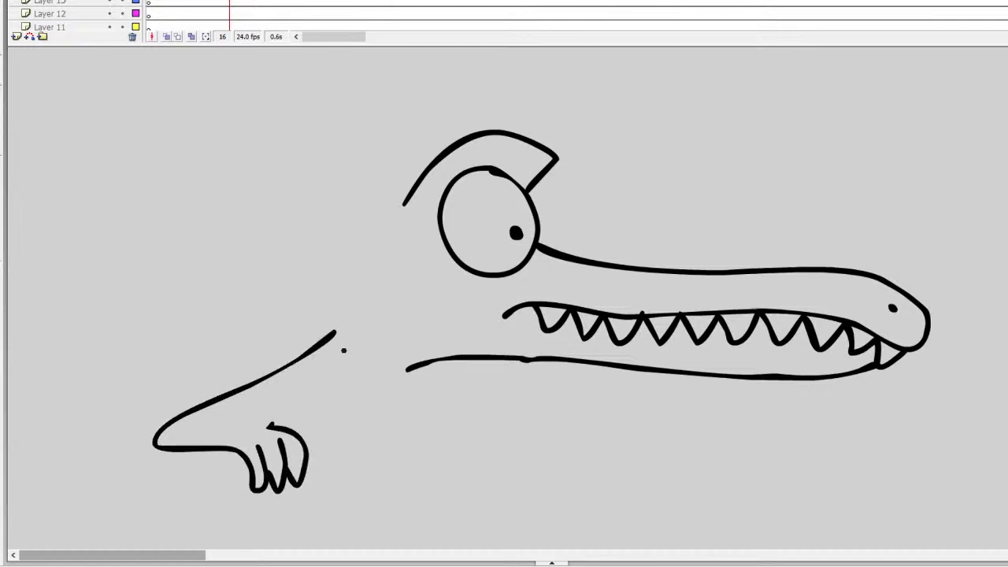
key("ctrl+z")
key("ctrl+z")
key("ctrl+z")
Try backward-swept front legs with clawed feet and a short back line, then undo them
mouse_move(345, 341)
left_mouse_down()
mouse_move(185, 426)
mouse_move(229, 428)
mouse_move(196, 452)
mouse_move(234, 454)
mouse_move(230, 476)
mouse_move(317, 438)
mouse_move(417, 351)
mouse_move(411, 368)
mouse_move(372, 390)
mouse_move(400, 380)
mouse_move(368, 434)
mouse_move(313, 475)
mouse_move(313, 461)
mouse_move(279, 476)
mouse_move(301, 474)
mouse_move(294, 494)
mouse_move(342, 457)
mouse_move(372, 392)
left_mouse_up()
key("ctrl+z")
mouse_move(225, 407)
left_mouse_down()
mouse_move(256, 459)
mouse_move(307, 471)
left_mouse_up()
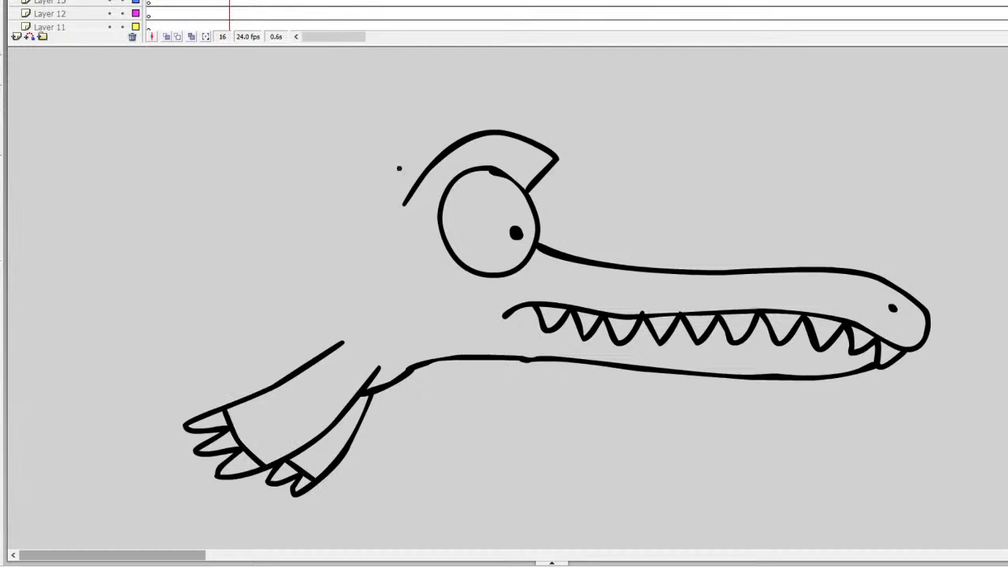
left_click_drag(402, 203, 197, 224)
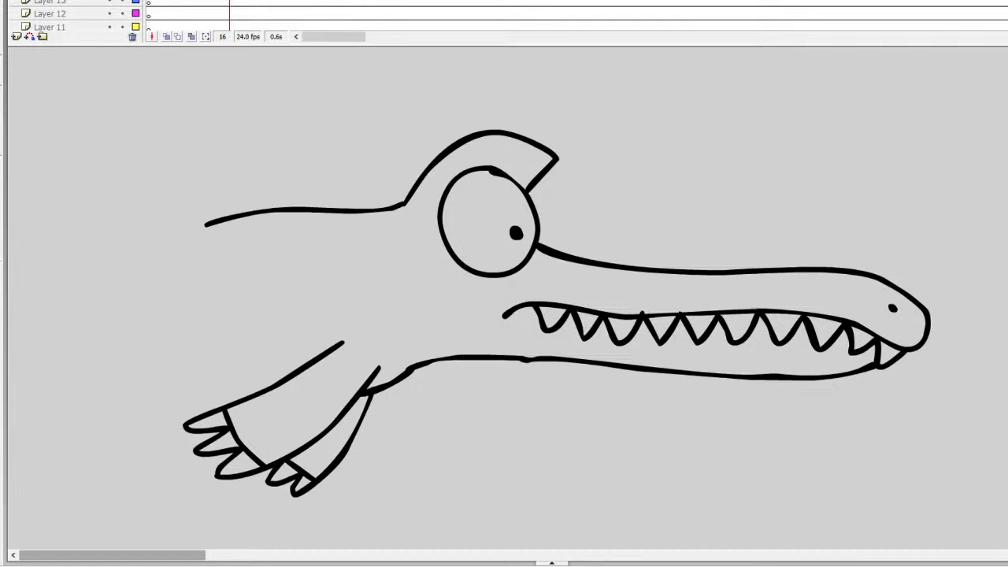
key("ctrl+z")
key("ctrl+z")
key("ctrl+z")
key("ctrl+z")
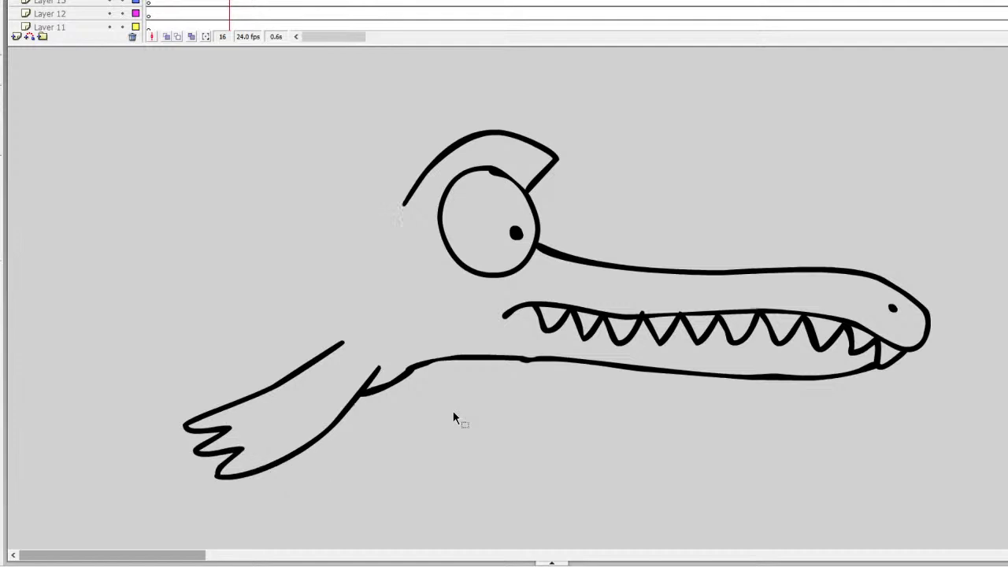
key("ctrl+z")
key("ctrl+z")
Draw the near and far front legs bent below the throat, each with a three-toed foot
mouse_move(334, 340)
left_mouse_down()
mouse_move(309, 355)
mouse_move(300, 403)
mouse_move(344, 429)
left_mouse_up()
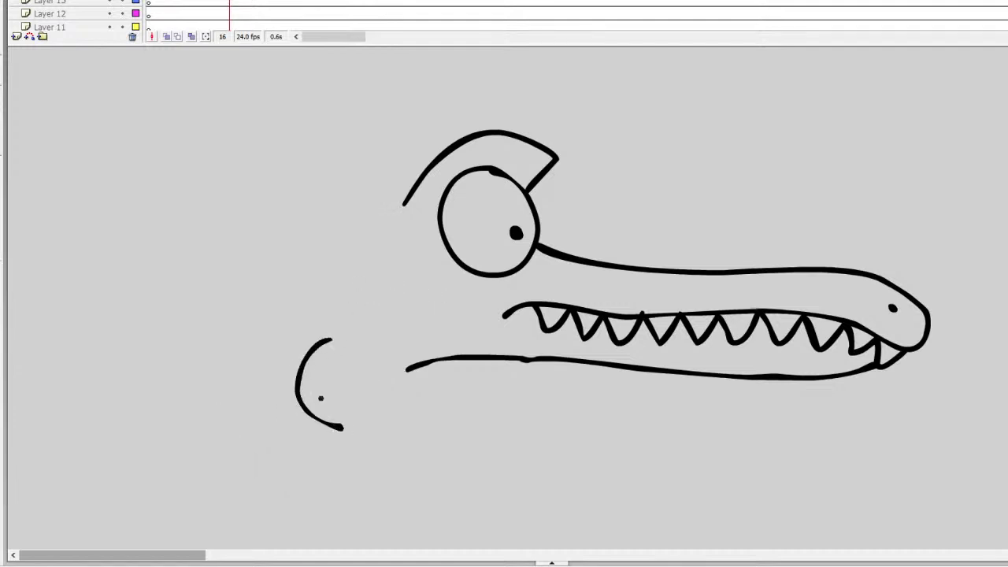
key("ctrl+z")
mouse_move(333, 347)
left_mouse_down()
mouse_move(303, 359)
mouse_move(273, 407)
mouse_move(305, 436)
mouse_move(308, 482)
mouse_move(339, 521)
mouse_move(340, 472)
left_mouse_up()
mouse_move(346, 503)
left_mouse_down()
mouse_move(369, 524)
mouse_move(370, 491)
mouse_move(369, 514)
mouse_move(385, 498)
mouse_move(378, 455)
mouse_move(341, 399)
mouse_move(395, 378)
left_mouse_up()
mouse_move(345, 397)
left_mouse_down()
mouse_move(435, 419)
mouse_move(460, 449)
mouse_move(448, 469)
mouse_move(411, 474)
mouse_move(400, 490)
mouse_move(345, 393)
left_mouse_up()
Draw the gently arched back from the brow ridge to the hips and the belly line behind the front leg
left_click_drag(403, 203, 137, 232)
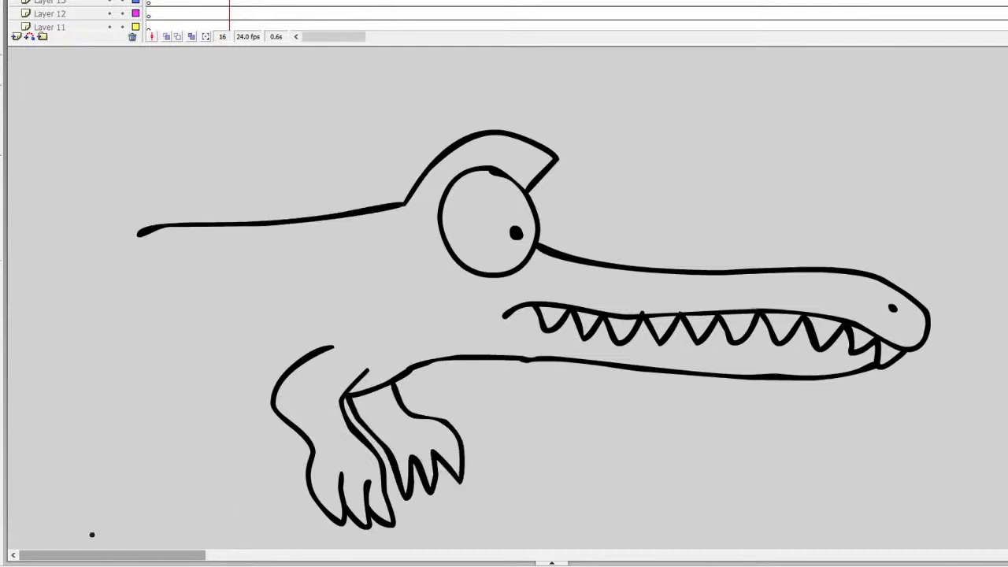
left_click_drag(403, 203, 8, 262)
left_click_drag(84, 555, 59, 564)
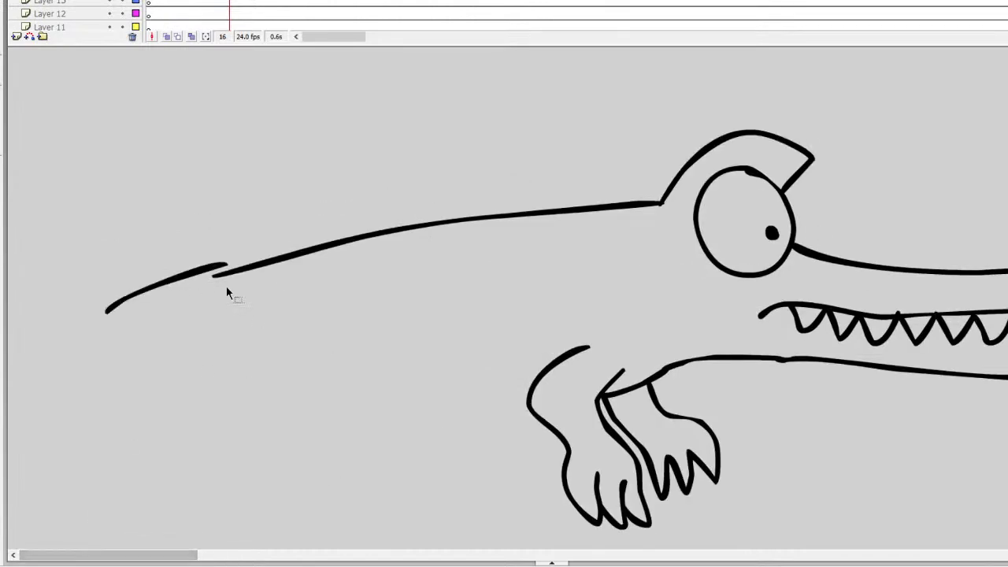
key("ctrl+z")
key("ctrl+z")
mouse_move(657, 204)
left_mouse_down()
mouse_move(621, 210)
mouse_move(497, 195)
mouse_move(389, 200)
left_mouse_up()
key("ctrl+z")
mouse_move(660, 204)
left_mouse_down()
mouse_move(632, 213)
mouse_move(448, 199)
mouse_move(350, 213)
mouse_move(254, 257)
left_mouse_up()
left_click_drag(530, 408, 353, 415)
Draw the near hind leg with a large rounded thigh, bent ankle and long three-toed foot
left_click_drag(379, 315, 276, 462)
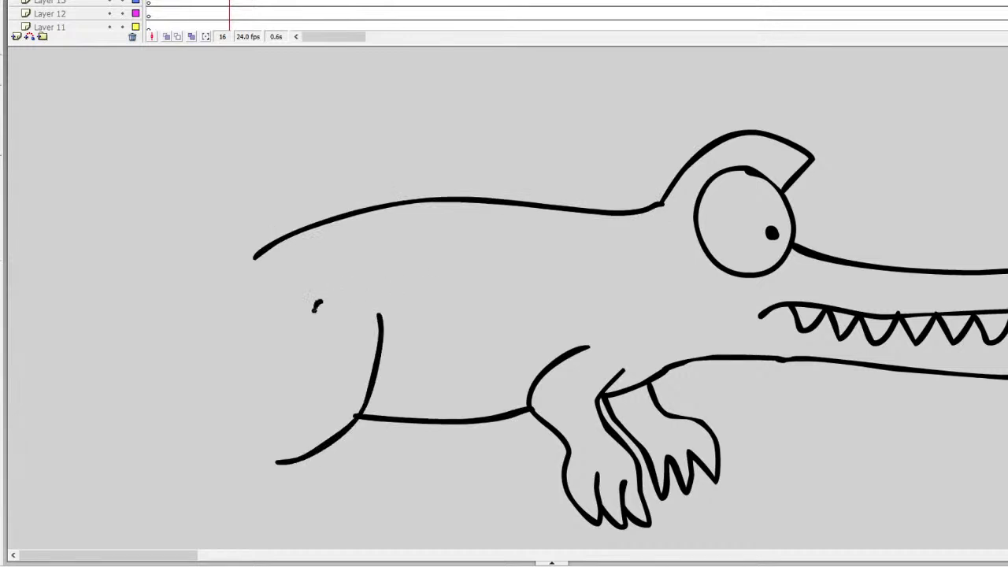
left_click_drag(321, 300, 207, 415)
scroll(504, 299, "down", 3)
key("ctrl+z")
mouse_move(289, 146)
left_mouse_down()
mouse_move(264, 154)
mouse_move(193, 321)
mouse_move(75, 367)
mouse_move(53, 392)
mouse_move(44, 452)
mouse_move(76, 477)
mouse_move(157, 477)
mouse_move(179, 444)
mouse_move(100, 424)
left_mouse_up()
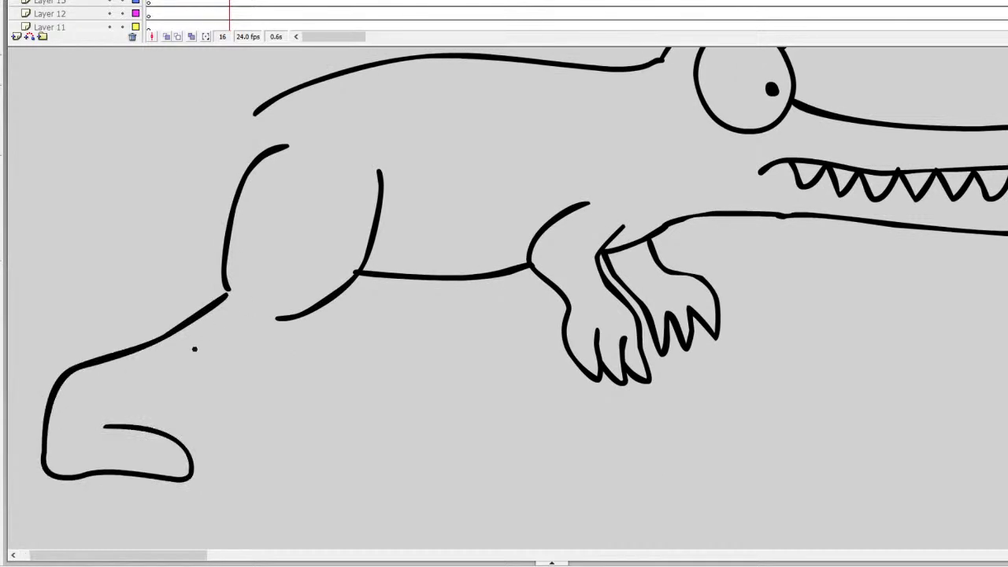
key("ctrl+z")
mouse_move(228, 288)
left_mouse_down()
mouse_move(82, 396)
mouse_move(75, 454)
mouse_move(197, 463)
mouse_move(123, 426)
left_mouse_up()
left_click_drag(202, 465, 236, 457)
left_click_drag(179, 419, 241, 464)
mouse_move(243, 458)
left_mouse_down()
mouse_move(273, 457)
mouse_move(219, 415)
mouse_move(220, 354)
mouse_move(279, 312)
left_mouse_up()
Draw the wavy far hind leg with a three-toed foot beneath the belly
mouse_move(381, 275)
left_mouse_down()
mouse_move(384, 296)
mouse_move(332, 326)
left_mouse_up()
key("ctrl+z")
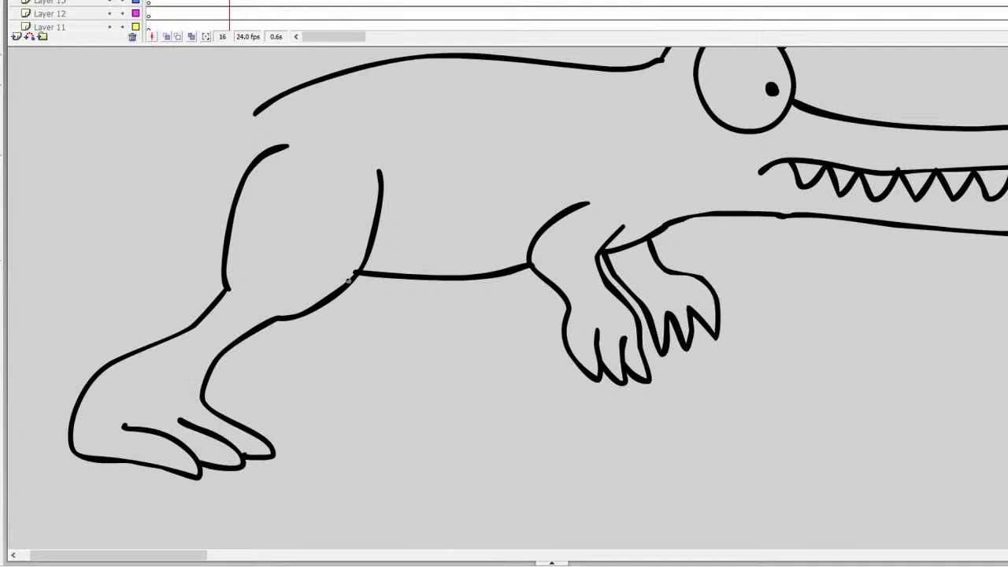
left_click_drag(344, 291, 377, 321)
key("ctrl+z")
mouse_move(337, 288)
left_mouse_down()
mouse_move(340, 315)
mouse_move(355, 352)
mouse_move(334, 382)
mouse_move(384, 468)
mouse_move(384, 420)
mouse_move(422, 459)
mouse_move(411, 421)
mouse_move(426, 445)
mouse_move(442, 427)
mouse_move(400, 360)
mouse_move(406, 332)
mouse_move(391, 275)
mouse_move(421, 334)
mouse_move(409, 368)
mouse_move(432, 446)
left_mouse_up()
key("ctrl+z")
Add lines across the toes of all four feet to separate the claws
left_click_drag(124, 428, 112, 456)
mouse_move(179, 422)
left_mouse_down()
mouse_move(167, 431)
mouse_move(199, 423)
left_mouse_up()
left_click_drag(389, 417, 364, 425)
left_click_drag(416, 406, 423, 395)
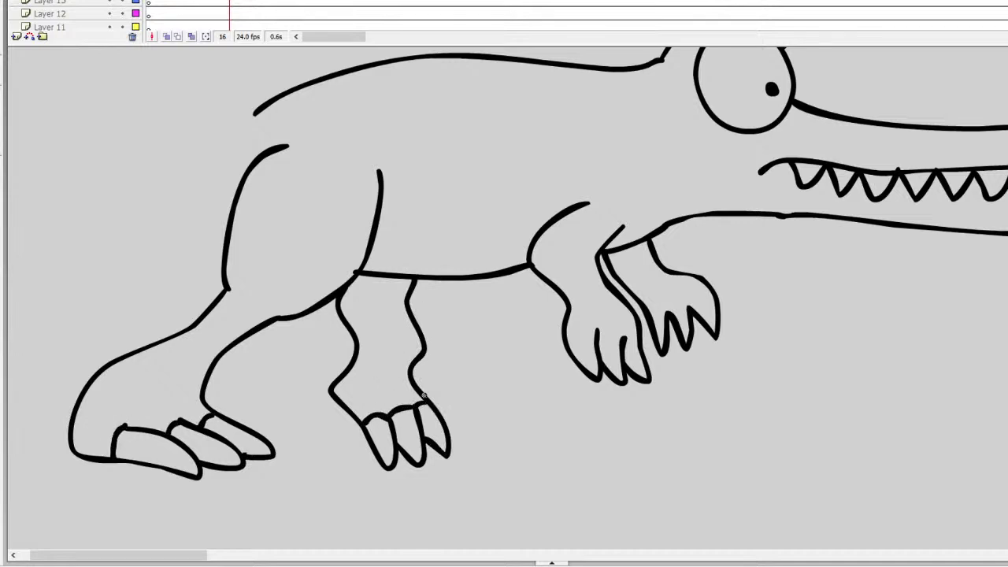
mouse_move(566, 325)
left_mouse_down()
mouse_move(625, 338)
mouse_move(710, 286)
left_mouse_up()
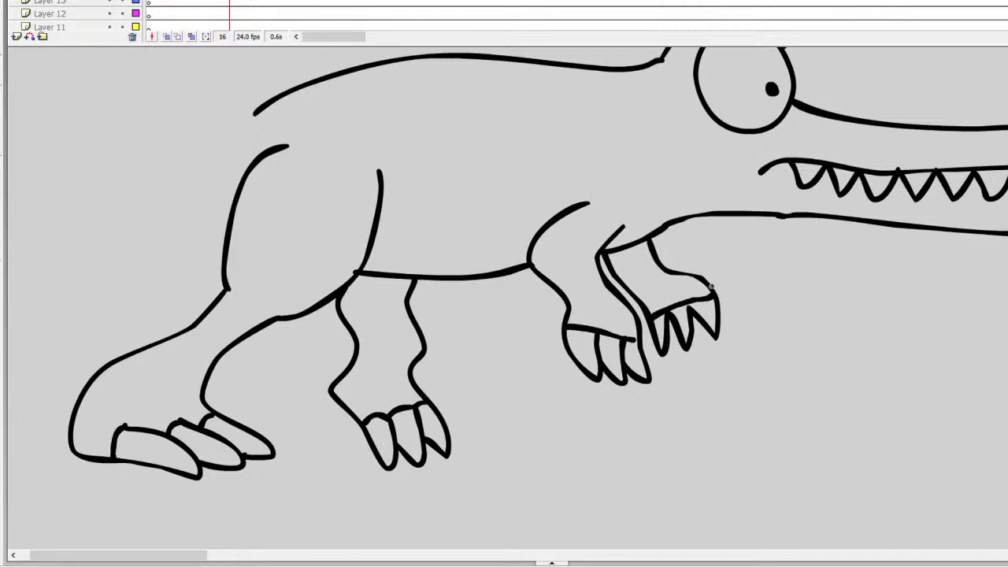
Try a straight and a drooping upper tail edge running back from the hips, then undo both
left_click_drag(254, 113, 28, 228)
left_click_drag(187, 556, 95, 536)
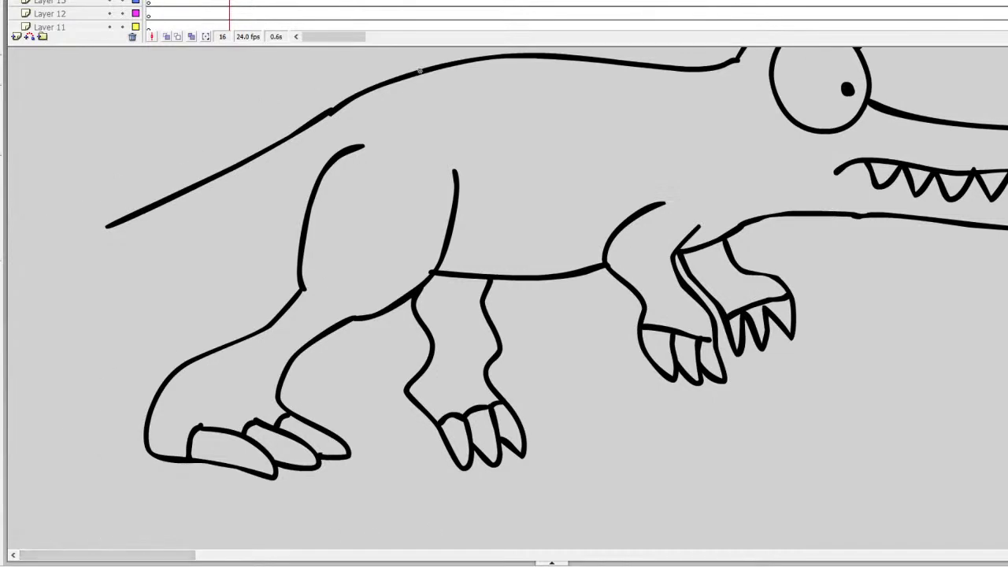
key("ctrl+z")
mouse_move(322, 111)
left_mouse_down()
mouse_move(180, 140)
mouse_move(18, 126)
left_mouse_up()
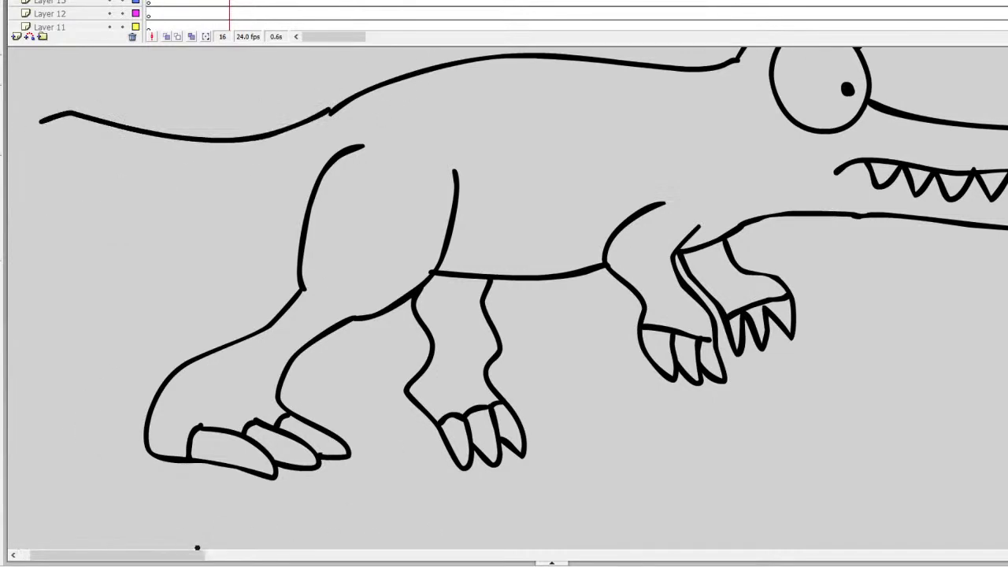
left_click_drag(186, 555, 112, 544)
scroll(378, 209, "up", 3)
key("ctrl+z")
Draw a long pointed tail with a raised upper fin, a lower fin and inner lines separating the fins from the tail
mouse_move(398, 212)
left_mouse_down()
mouse_move(359, 211)
mouse_move(299, 180)
mouse_move(161, 172)
mouse_move(40, 203)
left_mouse_up()
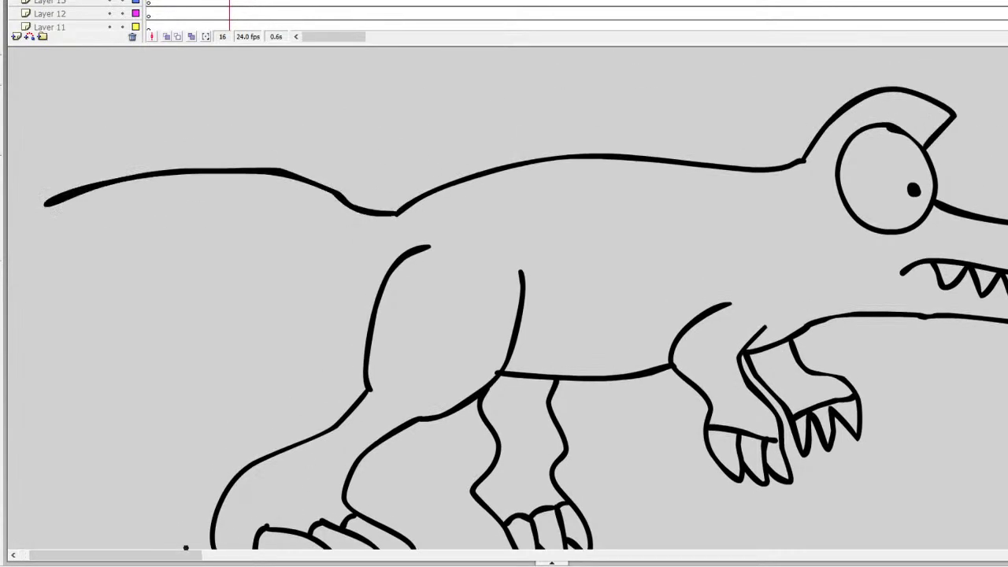
left_click_drag(189, 554, 178, 555)
left_click_drag(107, 203, 11, 256)
left_click_drag(198, 557, 181, 555)
key("ctrl+z")
mouse_move(214, 208)
left_mouse_down()
mouse_move(134, 254)
mouse_move(32, 277)
mouse_move(43, 296)
mouse_move(112, 330)
mouse_move(290, 370)
mouse_move(450, 365)
mouse_move(546, 333)
left_mouse_up()
mouse_move(571, 211)
left_mouse_down()
mouse_move(290, 236)
mouse_move(53, 276)
mouse_move(189, 270)
mouse_move(564, 213)
left_mouse_up()
key("ctrl+z")
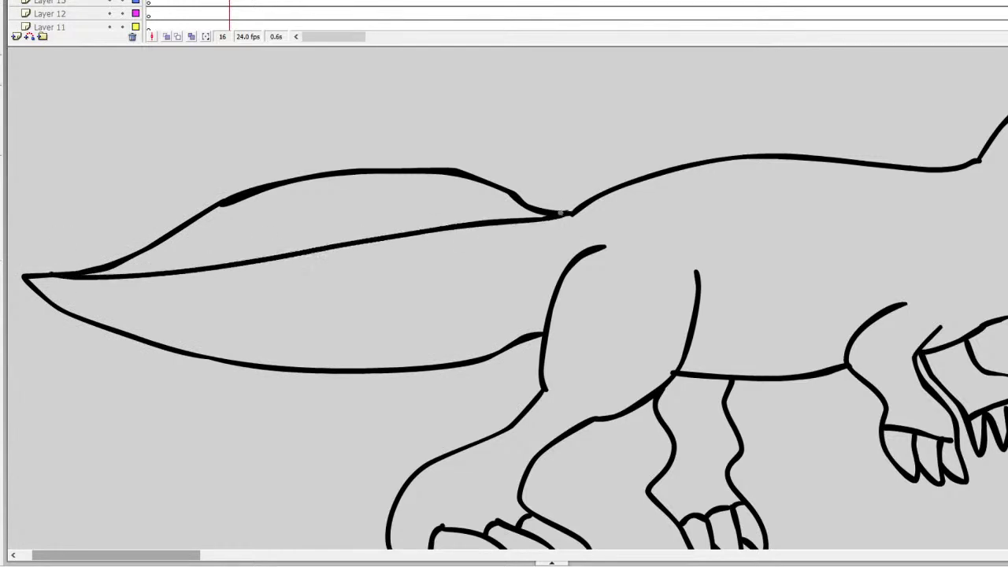
left_click_drag(549, 312, 216, 355)
Draw a tall two-humped sail along the back and rework its rear base to curve into the tail fin's upper edge
left_click_drag(175, 558, 214, 562)
scroll(504, 315, "up", 3)
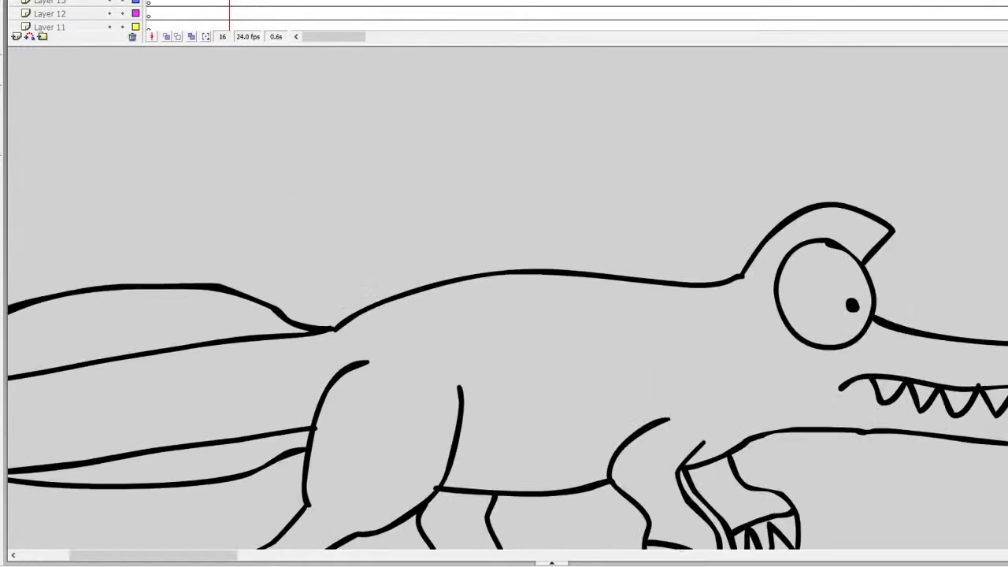
mouse_move(739, 276)
left_mouse_down()
mouse_move(706, 257)
mouse_move(594, 115)
mouse_move(546, 98)
mouse_move(400, 126)
mouse_move(348, 116)
mouse_move(313, 144)
mouse_move(301, 263)
mouse_move(288, 318)
left_mouse_up()
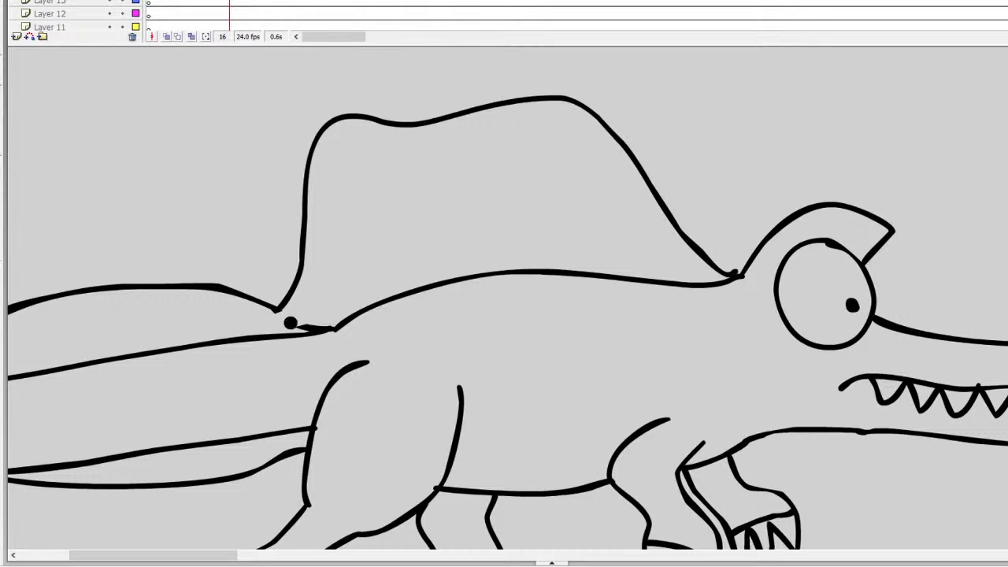
key("ctrl+z")
key("e")
left_click_drag(275, 308, 224, 285)
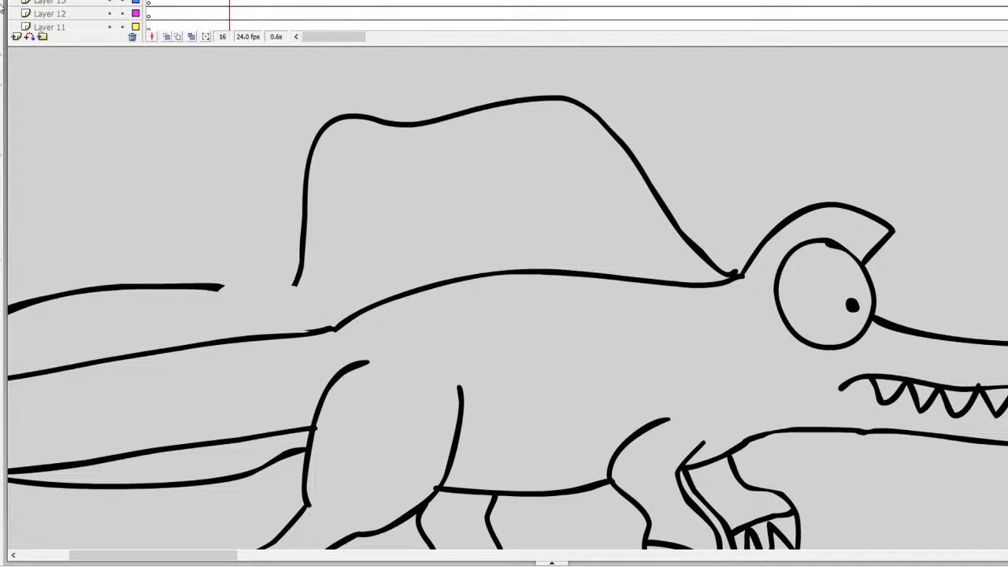
mouse_move(300, 276)
left_mouse_down()
mouse_move(249, 293)
mouse_move(212, 288)
left_mouse_up()
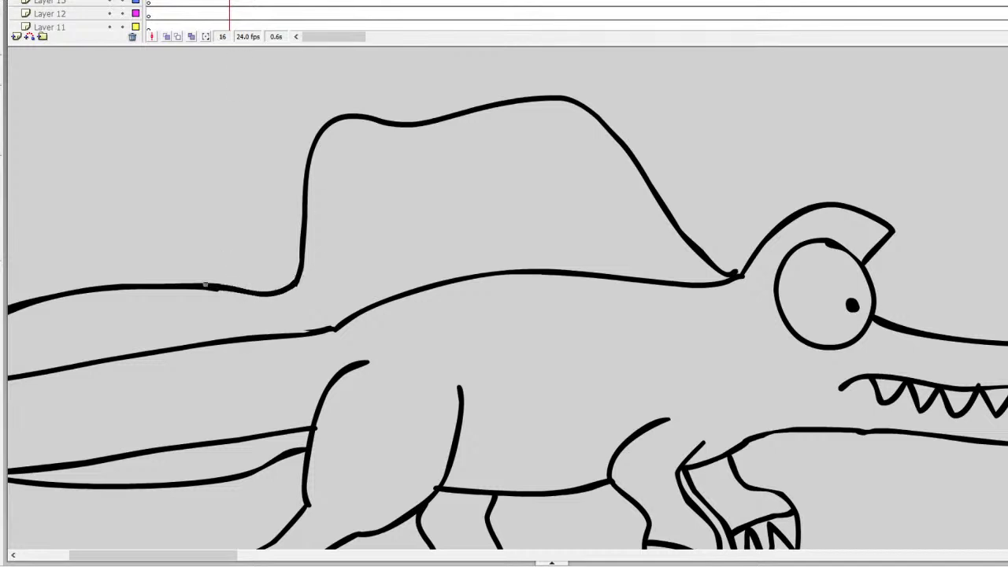
Draw five spaced, roughly vertical spine lines inside the dinosaur's back sail
left_click_drag(351, 128, 345, 281)
left_click_drag(404, 134, 401, 265)
left_click_drag(466, 127, 462, 242)
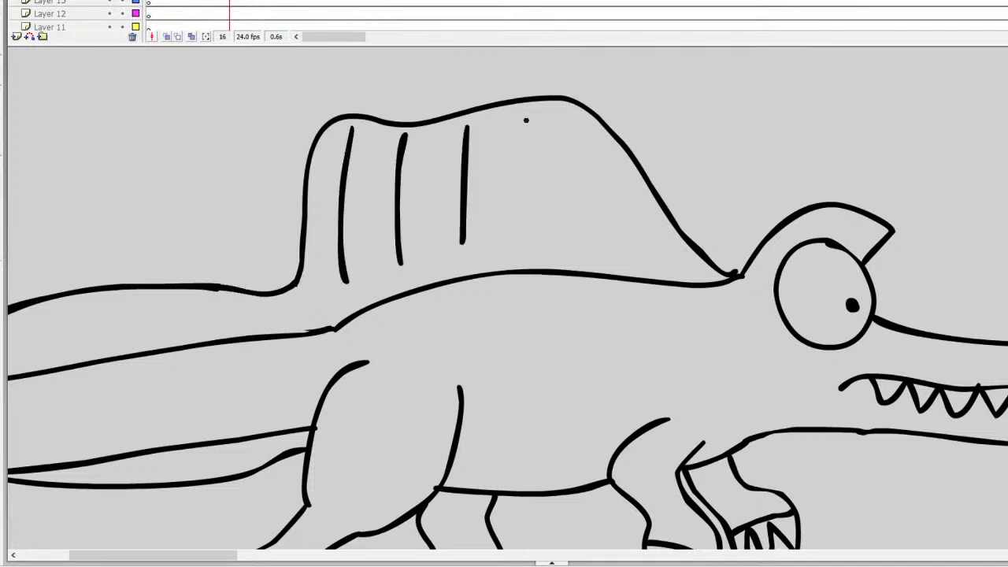
left_click_drag(526, 121, 531, 247)
left_click_drag(583, 124, 601, 229)
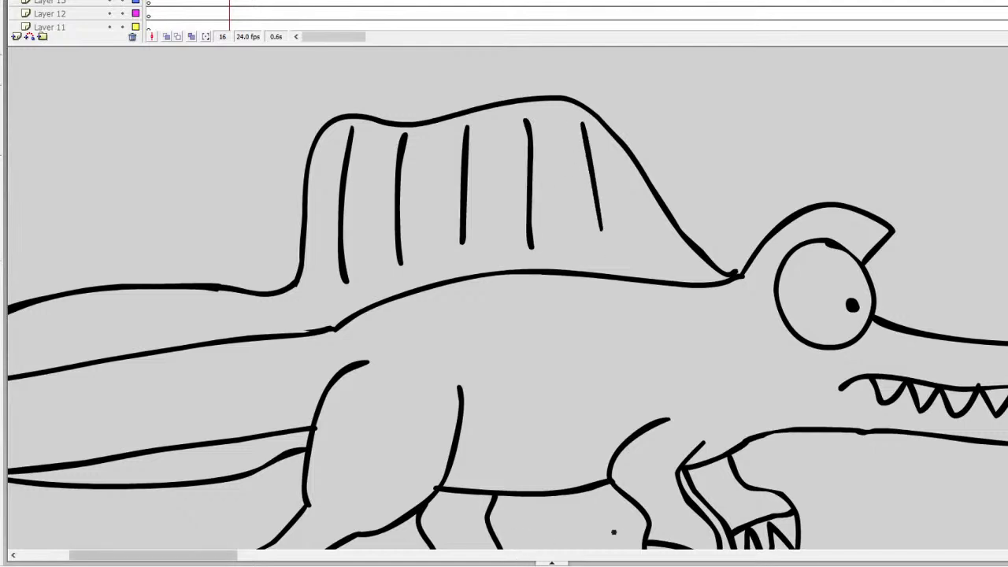
Draw eight short ray lines along the dinosaur's upper tail fin and five shorter ones in the lower tail fin
left_click_drag(208, 548, 170, 554)
key("ctrl+z")
left_click_drag(172, 341, 164, 375)
left_click_drag(223, 325, 201, 358)
left_click_drag(272, 313, 258, 355)
key("ctrl+z")
key("ctrl+z")
left_click_drag(217, 323, 207, 364)
left_click_drag(273, 313, 258, 354)
left_click_drag(323, 307, 319, 340)
left_click_drag(367, 302, 363, 333)
left_click_drag(429, 299, 426, 323)
left_click_drag(477, 304, 474, 325)
left_click_drag(521, 291, 518, 318)
mouse_move(461, 448)
left_mouse_down()
mouse_move(458, 462)
mouse_move(414, 471)
mouse_move(300, 478)
left_mouse_up()
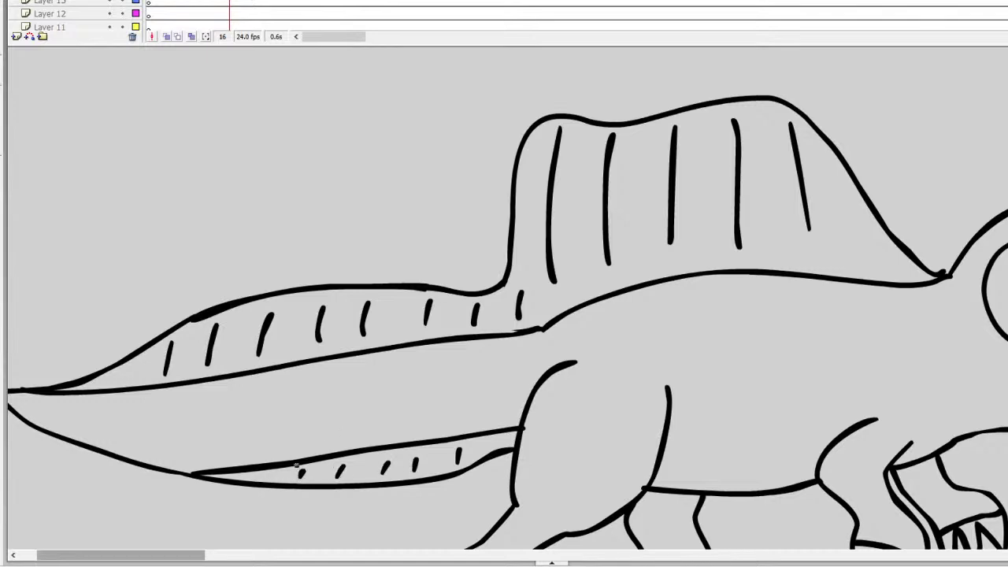
Cross out Dinosaur in the class list with a red line
key("z")
left_click(700, 331, "alt")
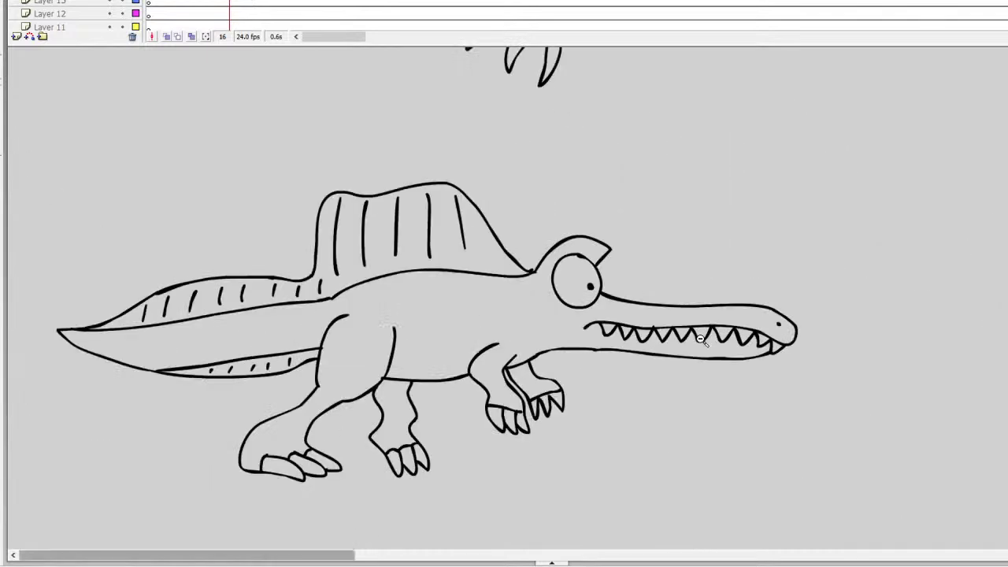
left_click(698, 350, "alt")
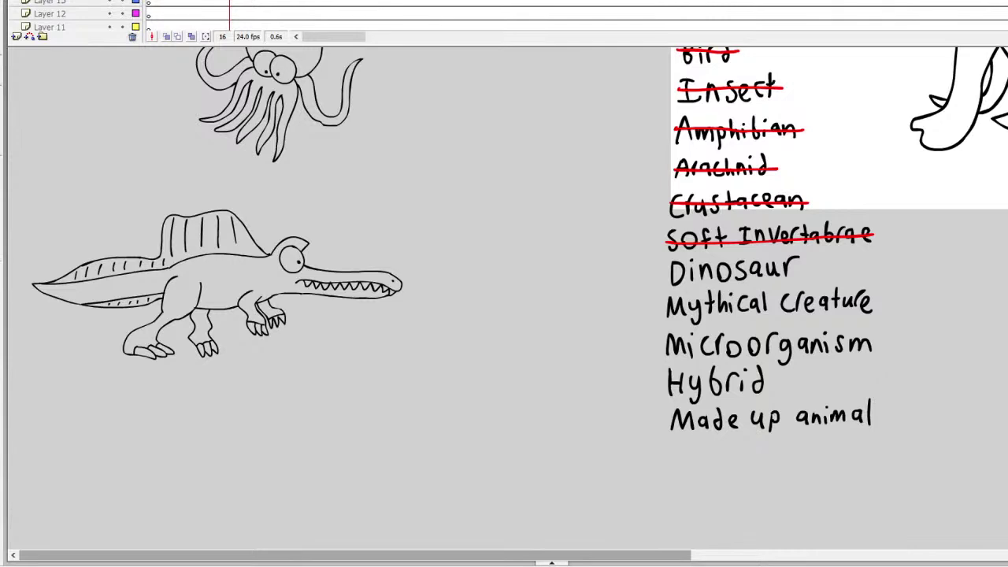
left_click(748, 288)
left_click(607, 197)
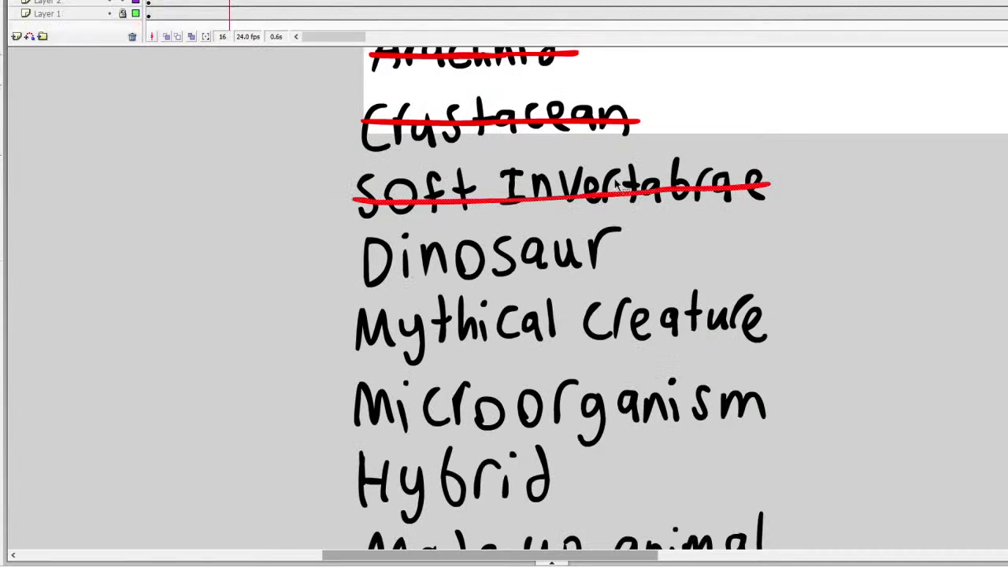
left_click_drag(630, 252, 337, 258)
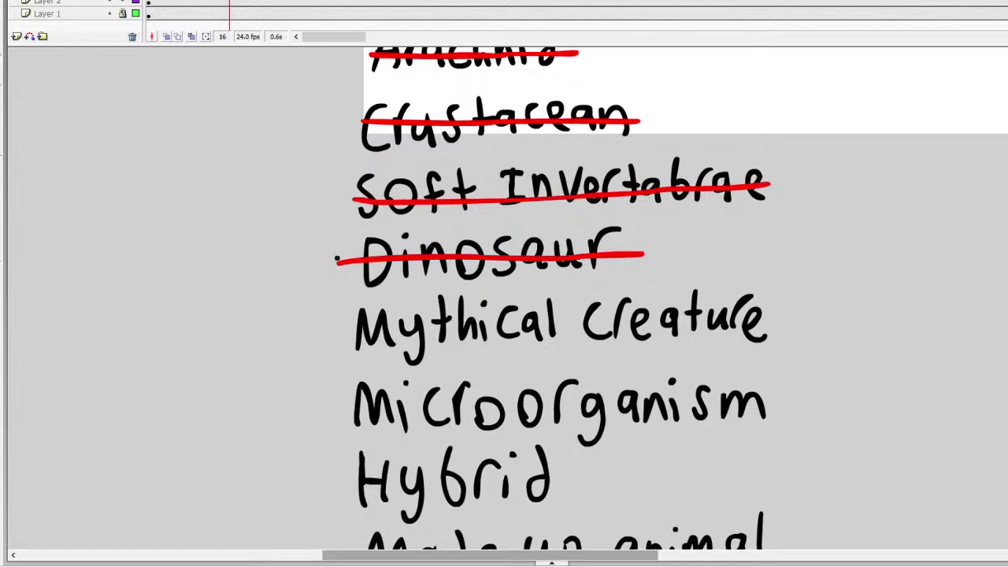
Add a new layer for the next creature, select its frame 8 and work on blank canvas above the existing animals
scroll(16, 281, "left", 10)
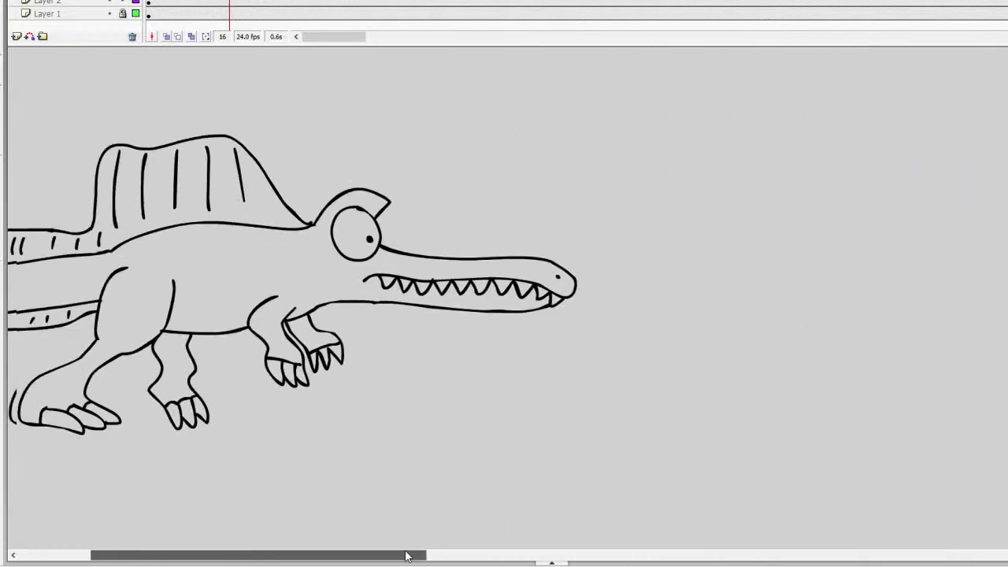
scroll(416, 522, "up", 3)
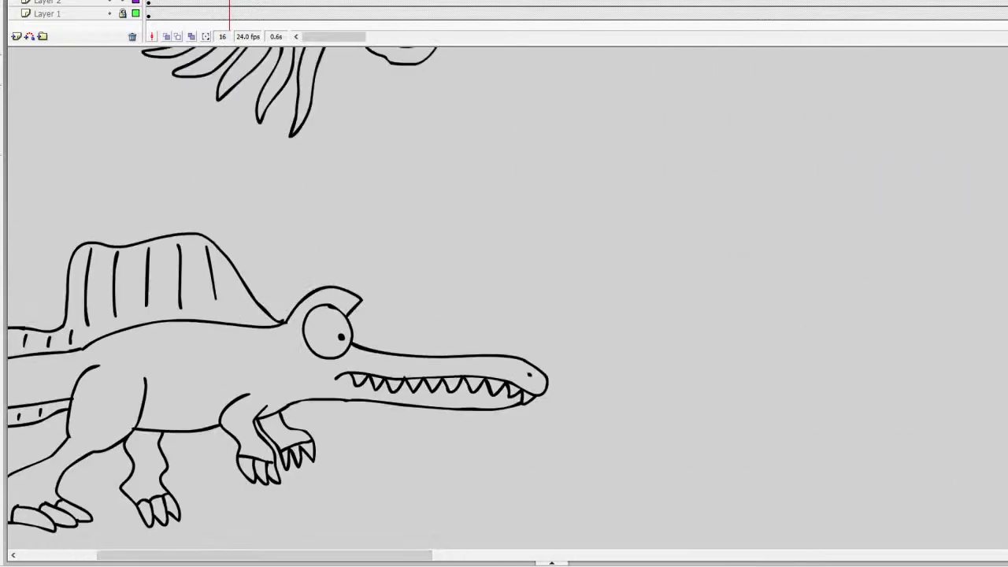
scroll(504, 299, "up", 5)
scroll(504, 299, "up", 10)
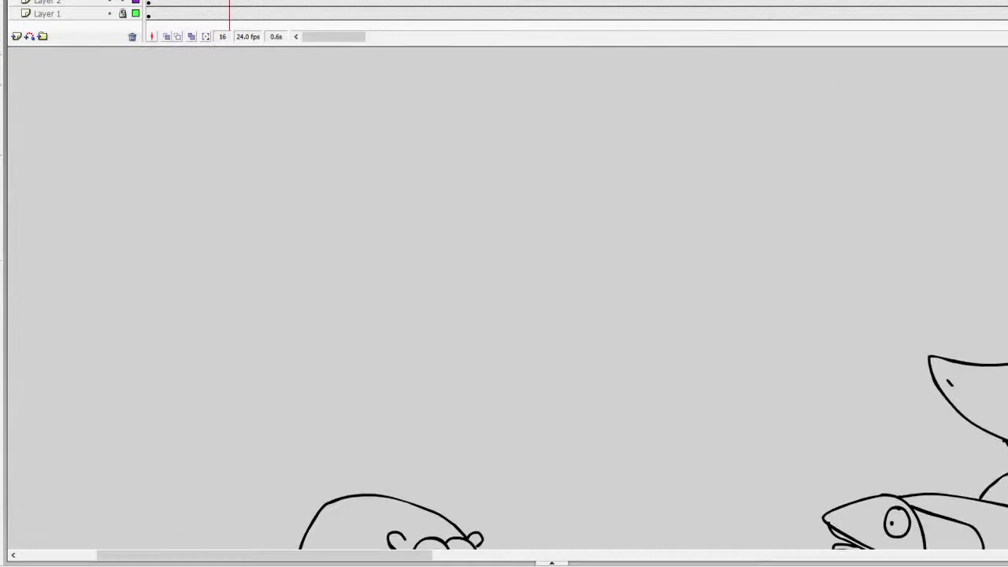
scroll(71, 13, "up", 3)
left_click(174, 13)
left_click(1, 117)
left_click(249, 147)
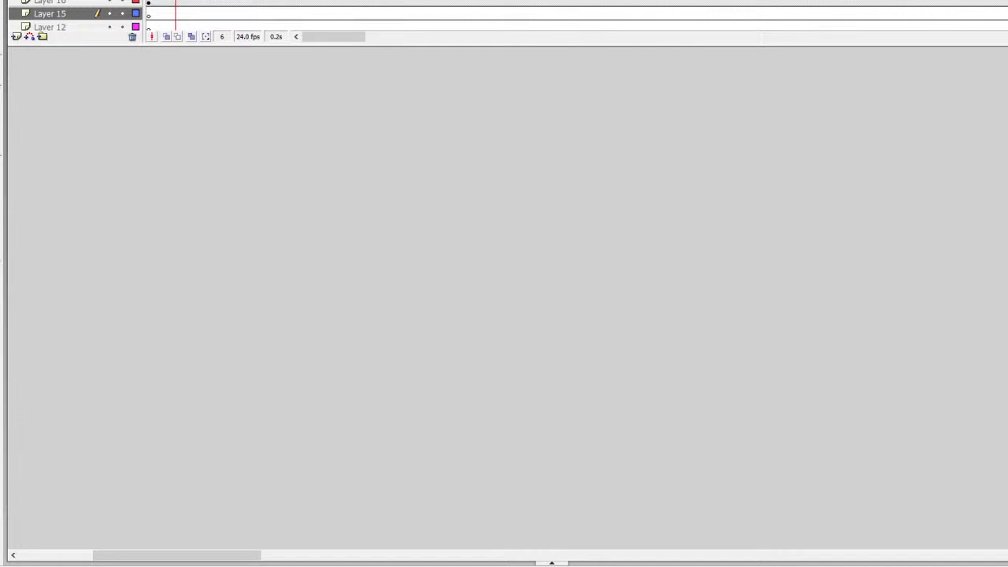
scroll(71, 13, "down", 1)
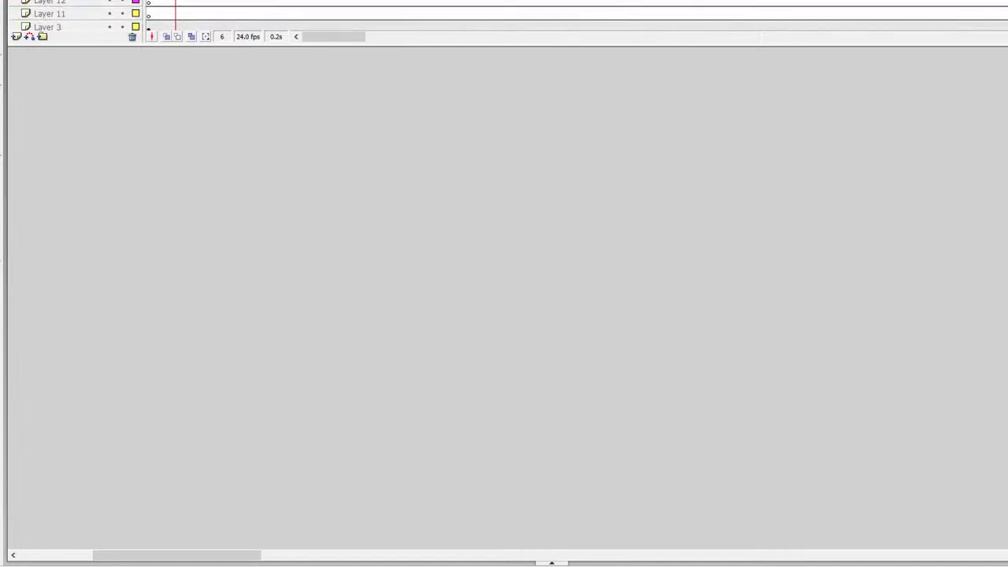
key("period")
left_click(15, 36)
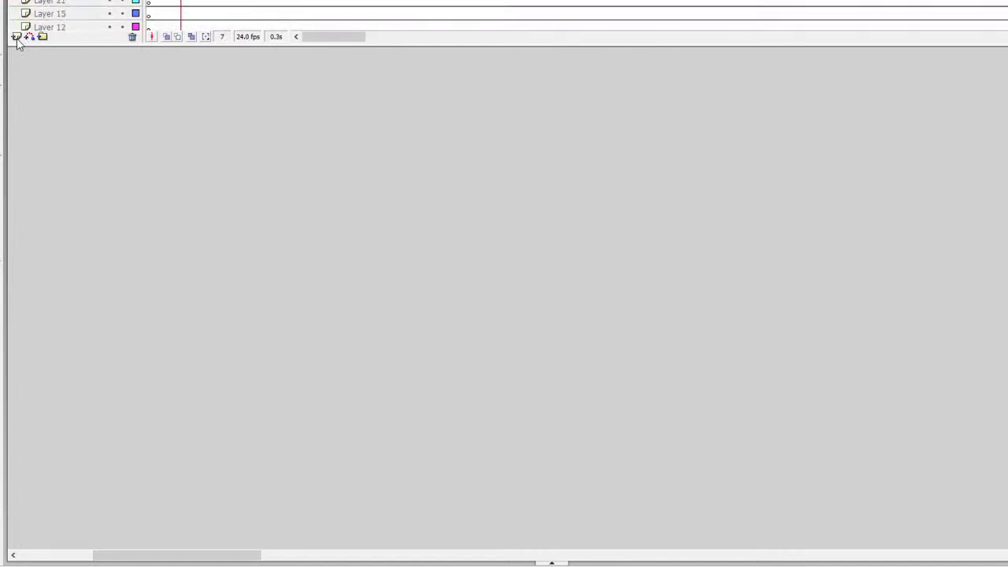
left_click(185, 3)
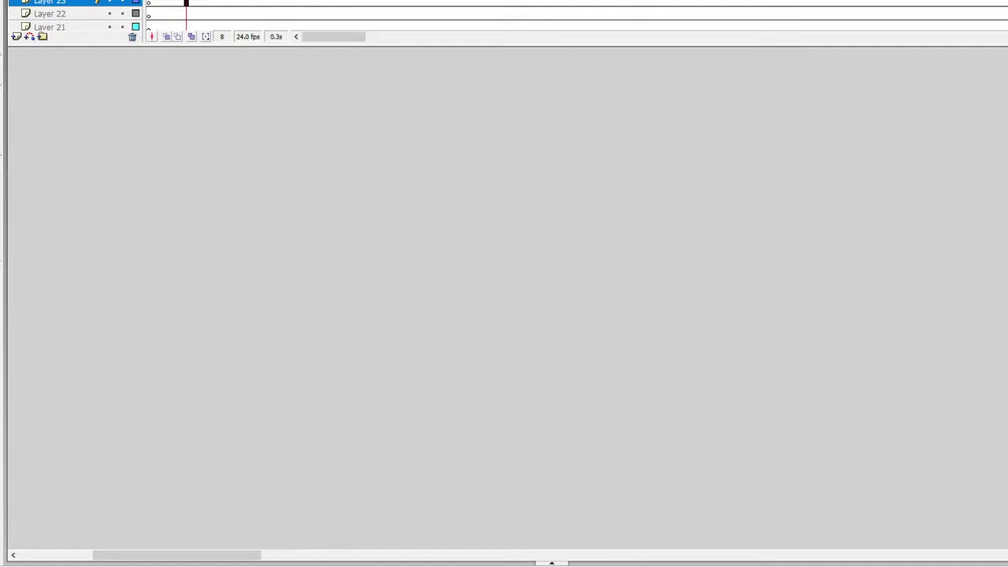
Draw two overlapping round eyes with small pupils, a rounded snout front and two large filled nostrils
mouse_move(397, 134)
left_mouse_down()
mouse_move(350, 145)
mouse_move(401, 234)
mouse_move(425, 140)
mouse_move(382, 130)
left_mouse_up()
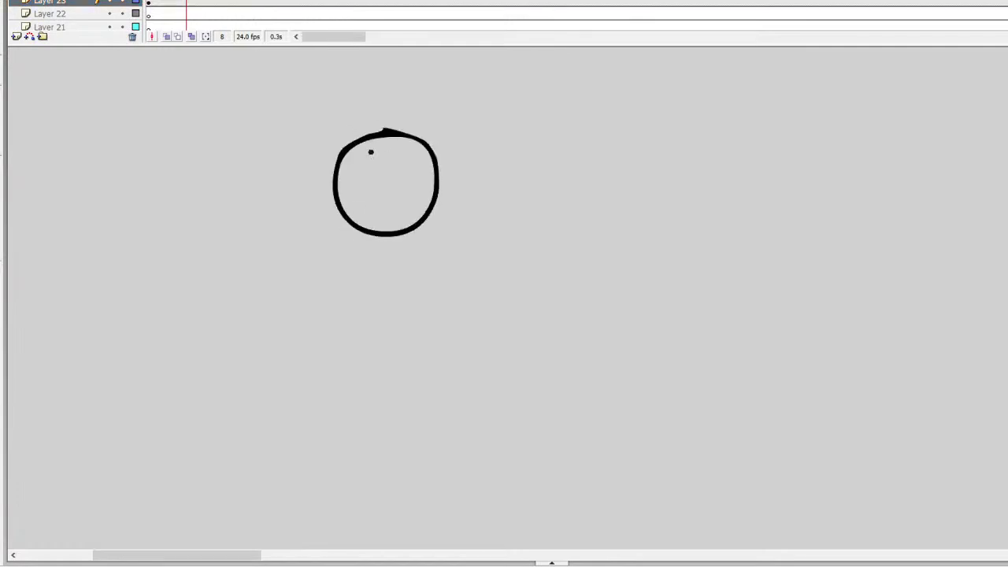
left_click_drag(361, 192, 361, 197)
mouse_move(350, 145)
left_mouse_down()
mouse_move(304, 135)
mouse_move(280, 174)
mouse_move(315, 212)
mouse_move(333, 213)
mouse_move(321, 194)
mouse_move(238, 224)
mouse_move(226, 278)
left_mouse_up()
left_click(322, 196)
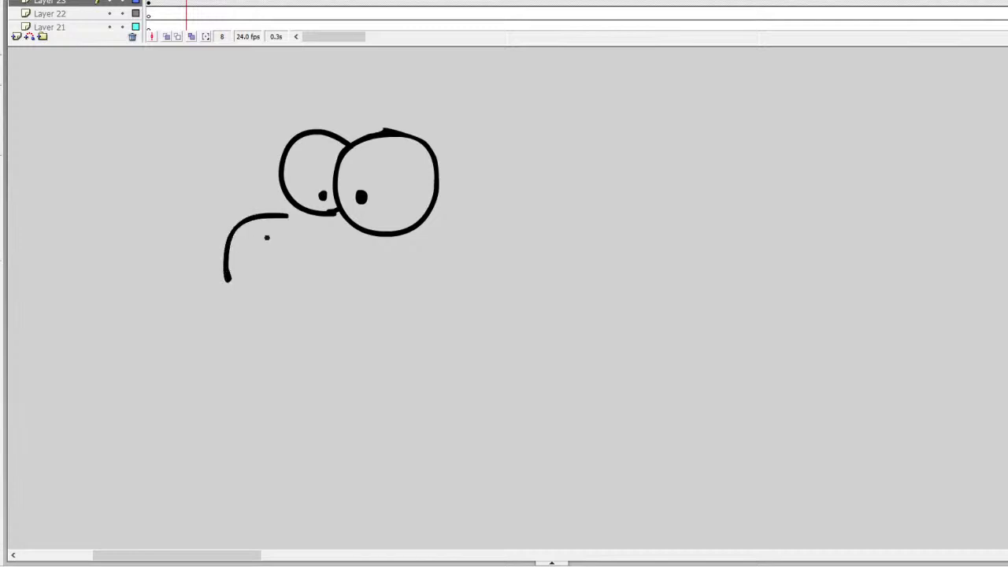
left_click_drag(261, 236, 262, 244)
mouse_move(322, 243)
left_mouse_down()
mouse_move(311, 264)
mouse_move(322, 250)
mouse_move(319, 260)
left_mouse_up()
Draw a wavy upper lip curving back to the cheek, with two long fangs and two small teeth between them
mouse_move(226, 279)
left_mouse_down()
mouse_move(318, 318)
mouse_move(468, 288)
left_mouse_up()
left_click_drag(309, 320, 341, 329)
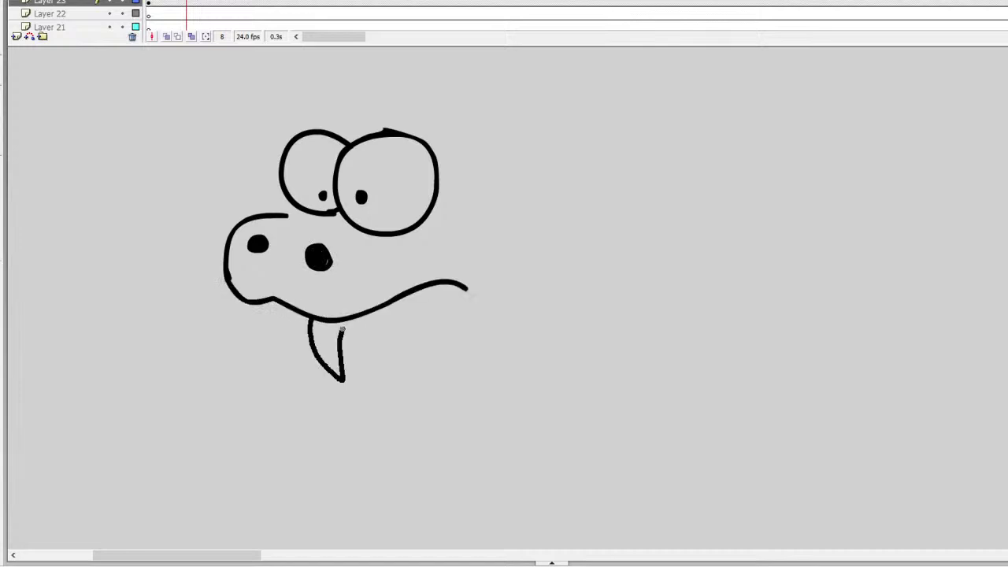
left_click_drag(236, 299, 262, 306)
left_click_drag(268, 302, 310, 319)
Draw a small curved ear, the forehead, a high arched back sloping to the rear, and the lower jaw line
left_click_drag(499, 163, 506, 192)
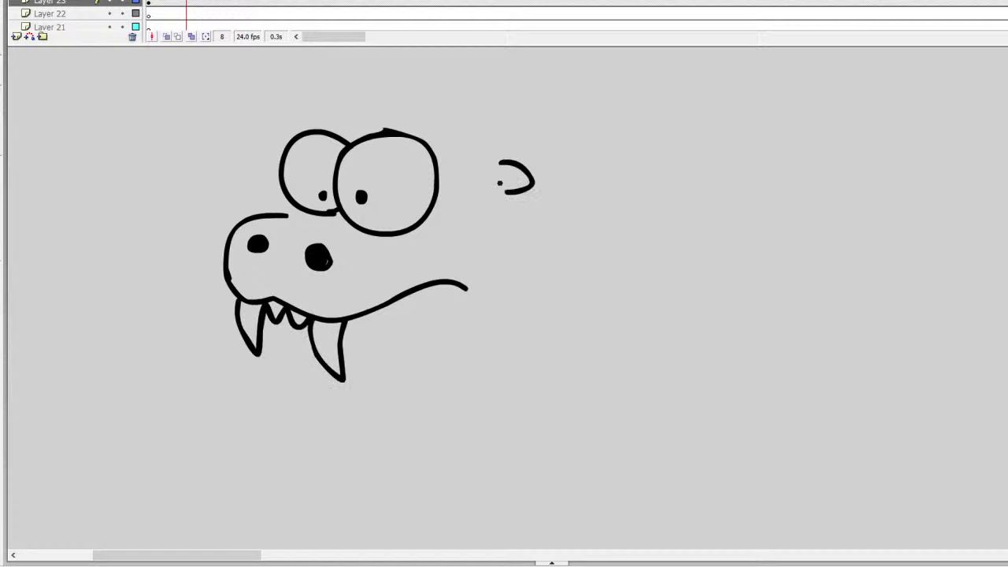
left_click_drag(260, 212, 281, 160)
mouse_move(315, 128)
left_mouse_down()
mouse_move(355, 112)
mouse_move(534, 120)
mouse_move(604, 193)
left_mouse_up()
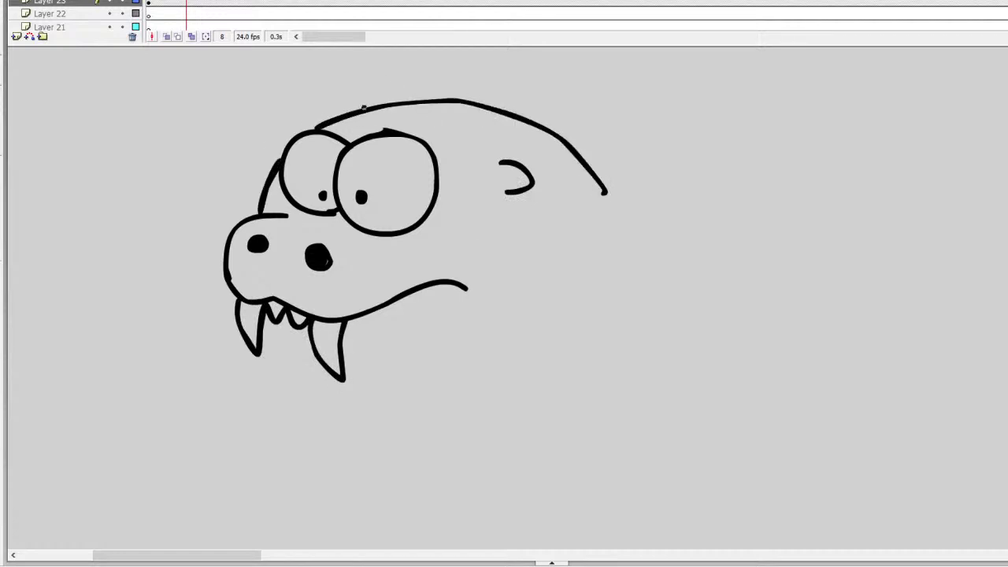
key("ctrl+z")
mouse_move(313, 128)
left_mouse_down()
mouse_move(440, 87)
mouse_move(619, 100)
left_mouse_up()
left_click_drag(344, 352, 418, 368)
key("ctrl+z")
mouse_move(264, 323)
left_mouse_down()
mouse_move(291, 359)
mouse_move(373, 399)
mouse_move(521, 398)
left_mouse_up()
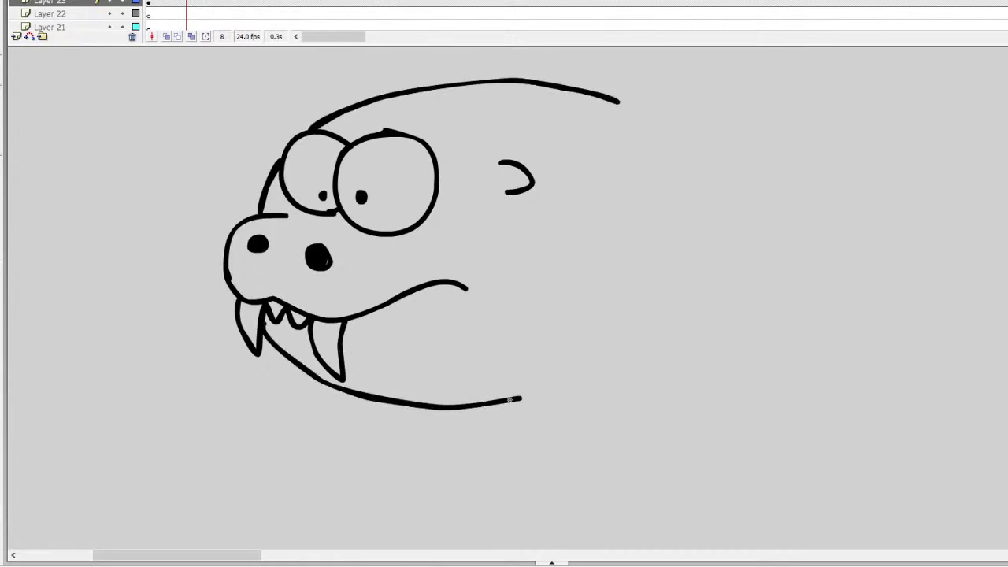
mouse_move(620, 102)
left_mouse_down()
mouse_move(760, 202)
mouse_move(797, 253)
left_mouse_up()
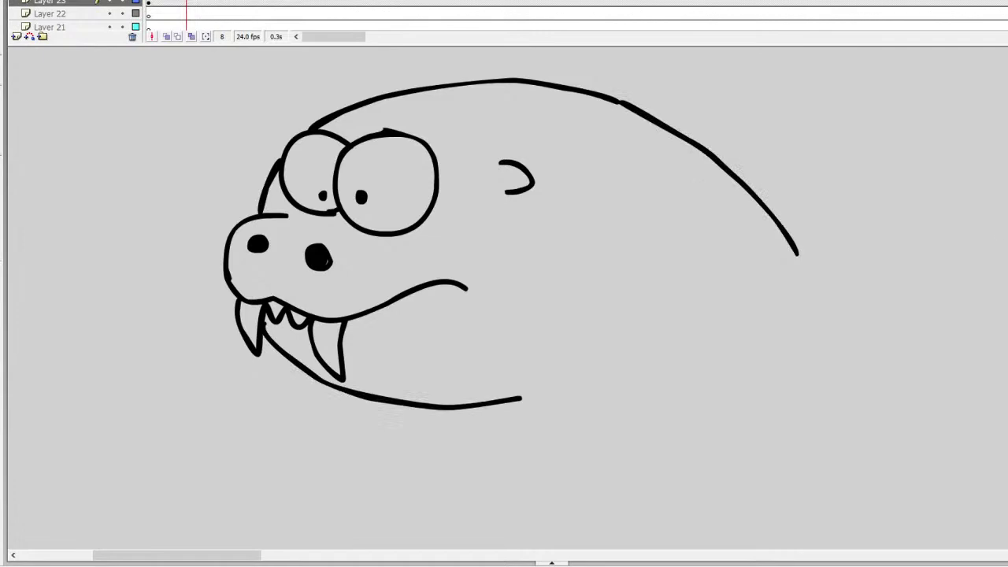
Draw the creature's thick near front leg ending in a large hand with four spread fingers
scroll(504, 299, "down", 3)
left_click_drag(533, 182, 541, 310)
mouse_move(632, 207)
left_mouse_down()
mouse_move(653, 297)
mouse_move(634, 362)
left_mouse_up()
mouse_move(540, 310)
left_mouse_down()
mouse_move(529, 339)
mouse_move(470, 346)
mouse_move(421, 371)
mouse_move(492, 368)
mouse_move(485, 377)
mouse_move(496, 384)
mouse_move(433, 428)
mouse_move(432, 476)
mouse_move(508, 411)
mouse_move(504, 418)
mouse_move(518, 413)
mouse_move(500, 466)
mouse_move(515, 510)
mouse_move(572, 427)
left_mouse_up()
mouse_move(636, 364)
left_mouse_down()
mouse_move(640, 389)
mouse_move(582, 506)
mouse_move(577, 428)
left_mouse_up()
Add webbing between the near front hand's fingers and a pointed claw on each fingertip
mouse_move(532, 488)
left_mouse_down()
mouse_move(532, 501)
mouse_move(567, 500)
left_mouse_up()
left_click_drag(445, 463, 500, 495)
left_click_drag(433, 380, 437, 425)
key("ctrl+z")
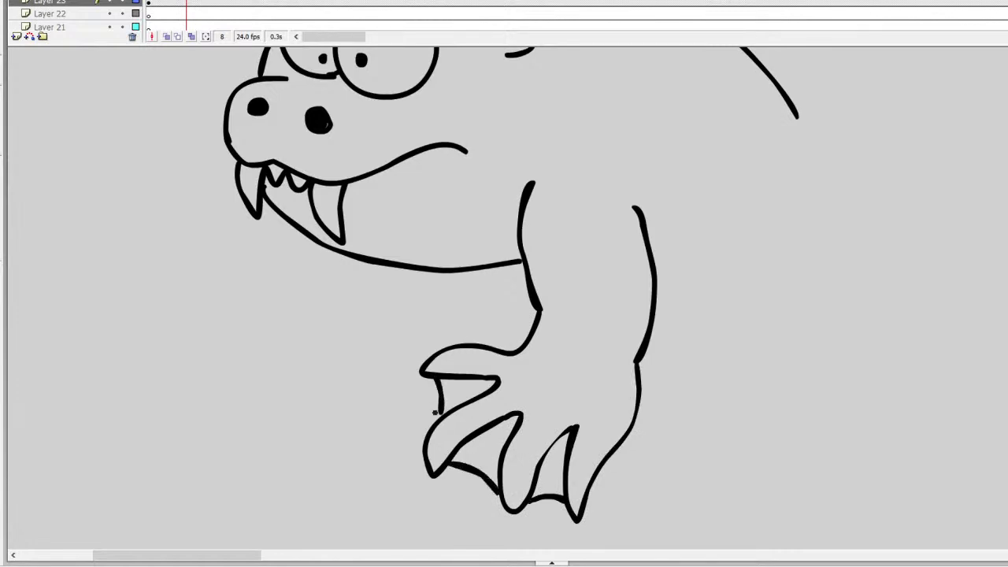
left_click_drag(432, 376, 437, 417)
mouse_move(436, 349)
left_mouse_down()
mouse_move(403, 365)
mouse_move(429, 375)
left_mouse_up()
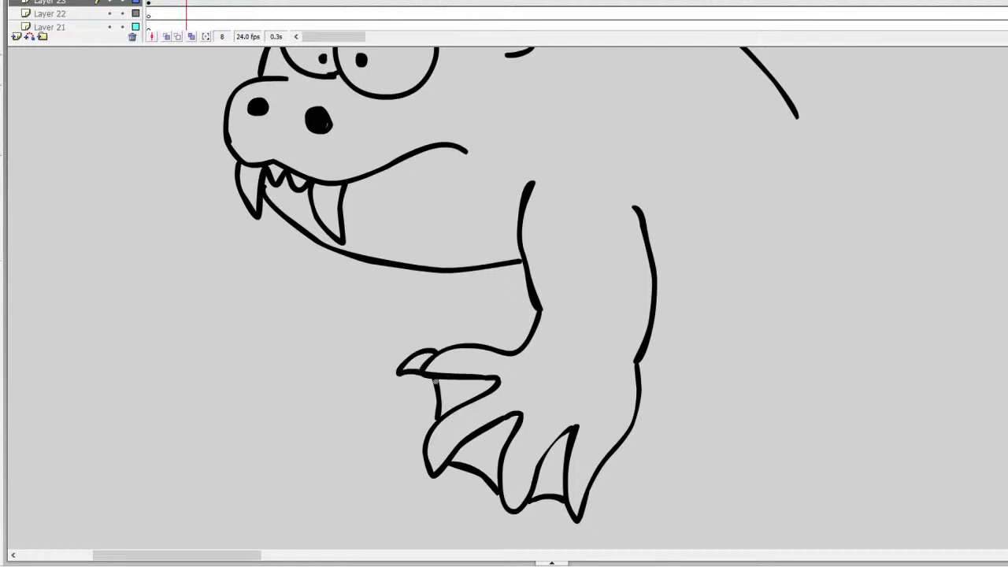
mouse_move(426, 455)
left_mouse_down()
mouse_move(429, 492)
mouse_move(443, 471)
left_mouse_up()
mouse_move(500, 498)
left_mouse_down()
mouse_move(513, 530)
mouse_move(523, 513)
mouse_move(571, 518)
mouse_move(584, 535)
mouse_move(587, 488)
left_mouse_up()
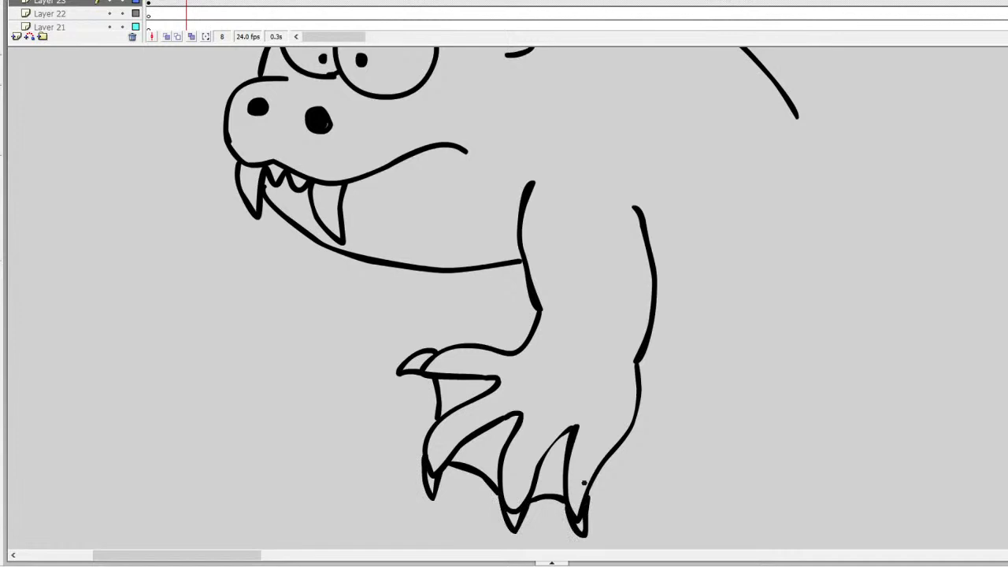
Draw the far front leg reaching forward under the jaw, with four clawed fingers
mouse_move(451, 272)
left_mouse_down()
mouse_move(409, 287)
mouse_move(331, 281)
mouse_move(376, 311)
mouse_move(377, 351)
mouse_move(410, 345)
mouse_move(411, 308)
mouse_move(376, 339)
mouse_move(490, 325)
mouse_move(512, 306)
mouse_move(522, 264)
left_mouse_up()
key("ctrl+z")
key("ctrl+z")
mouse_move(406, 288)
left_mouse_down()
mouse_move(364, 290)
mouse_move(318, 312)
mouse_move(375, 306)
mouse_move(358, 315)
mouse_move(379, 324)
mouse_move(367, 318)
mouse_move(374, 330)
mouse_move(358, 353)
mouse_move(388, 342)
left_mouse_up()
left_click_drag(326, 297, 319, 313)
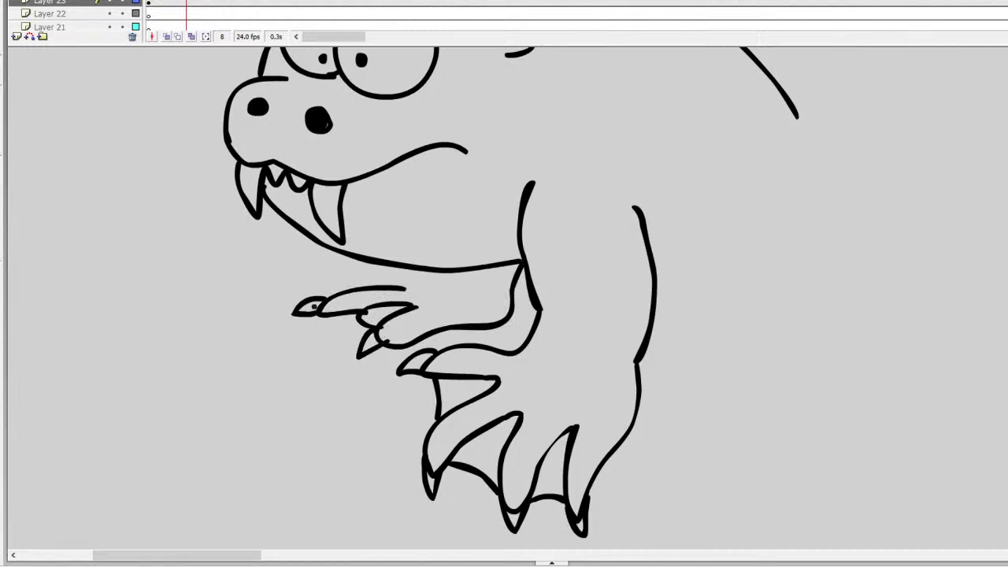
mouse_move(402, 278)
left_mouse_down()
mouse_move(307, 289)
mouse_move(331, 289)
left_mouse_up()
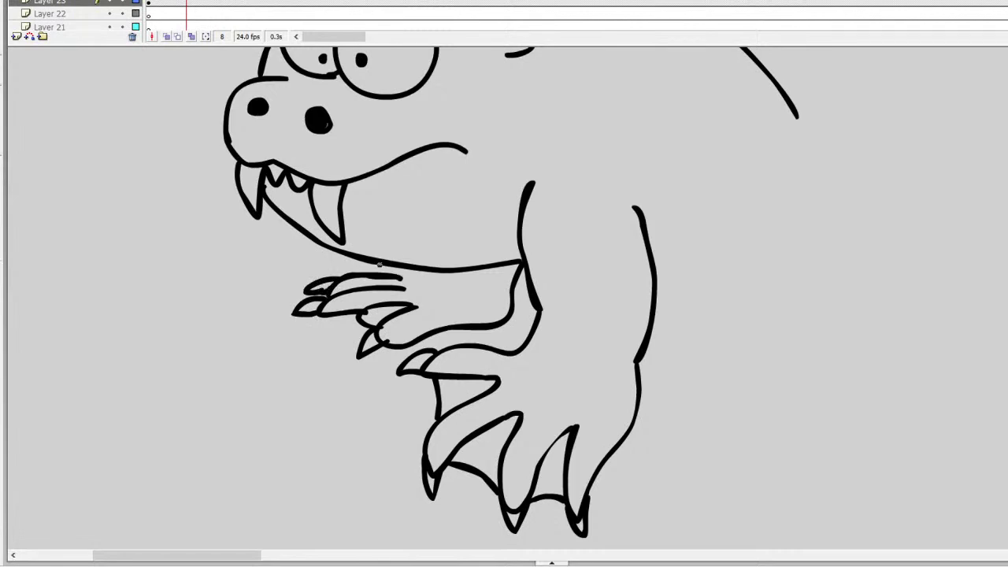
left_click_drag(398, 268, 331, 272)
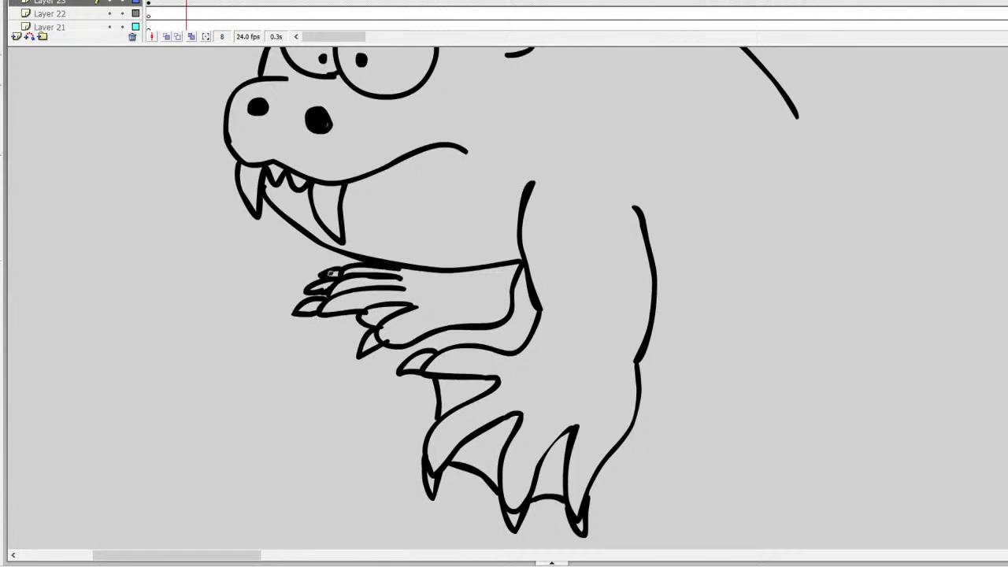
mouse_move(400, 270)
left_mouse_down()
mouse_move(453, 281)
mouse_move(458, 264)
left_mouse_up()
Draw a smaller hind leg with a webbed three-toed foot and join it to the front leg with a belly line
mouse_move(752, 192)
left_mouse_down()
mouse_move(728, 236)
mouse_move(727, 299)
mouse_move(689, 335)
mouse_move(673, 382)
mouse_move(713, 249)
mouse_move(731, 308)
mouse_move(699, 321)
mouse_move(655, 368)
mouse_move(686, 361)
mouse_move(732, 325)
mouse_move(714, 400)
mouse_move(730, 406)
mouse_move(763, 335)
mouse_move(793, 425)
mouse_move(803, 363)
mouse_move(827, 325)
mouse_move(796, 220)
left_mouse_up()
key("ctrl+z")
mouse_move(663, 377)
left_mouse_down()
mouse_move(707, 385)
mouse_move(697, 392)
mouse_move(715, 408)
mouse_move(774, 410)
left_mouse_up()
key("ctrl+z")
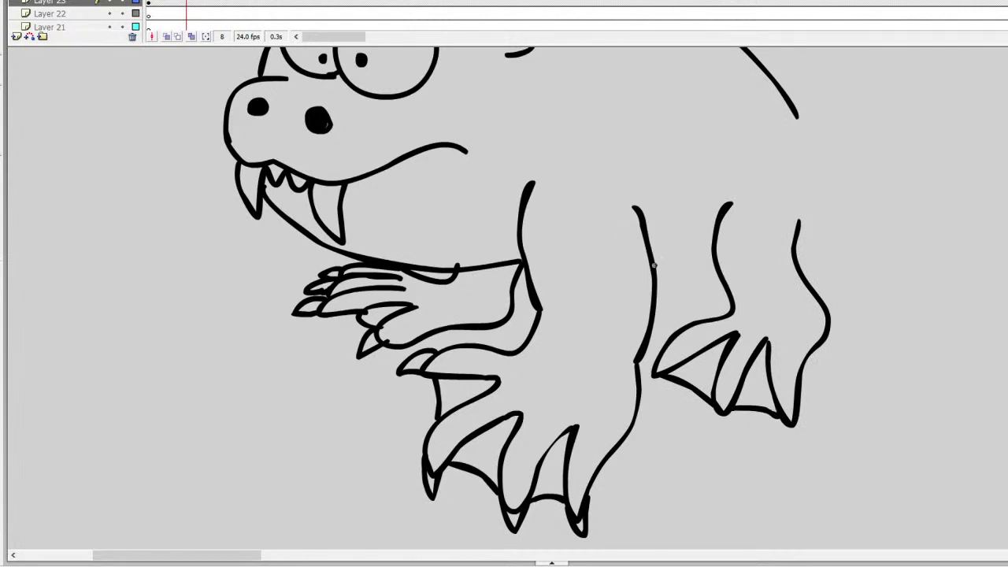
left_click_drag(653, 268, 721, 274)
Extend the back into a broad tail that flares to a scalloped end, with its lower edge meeting the hind leg
left_click_drag(796, 116, 857, 183)
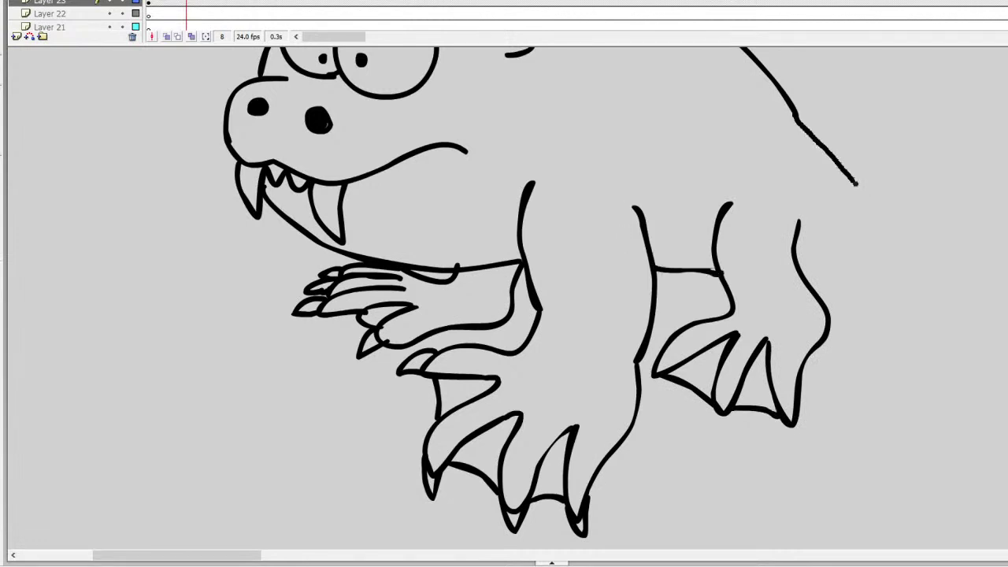
left_click_drag(242, 556, 288, 557)
key("ctrl+z")
mouse_move(504, 116)
left_mouse_down()
mouse_move(545, 162)
mouse_move(612, 187)
mouse_move(802, 147)
mouse_move(781, 189)
mouse_move(795, 216)
mouse_move(776, 259)
mouse_move(792, 280)
mouse_move(781, 315)
mouse_move(510, 271)
left_mouse_up()
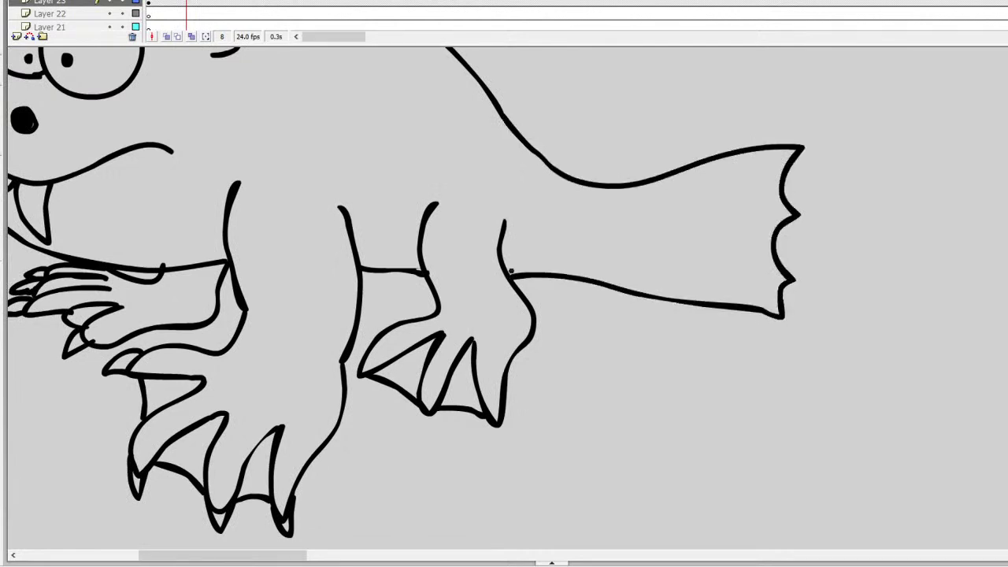
Draw a scalloped fin along the rear slope of the back, running down to the base of the tail
scroll(406, 299, "up", 5)
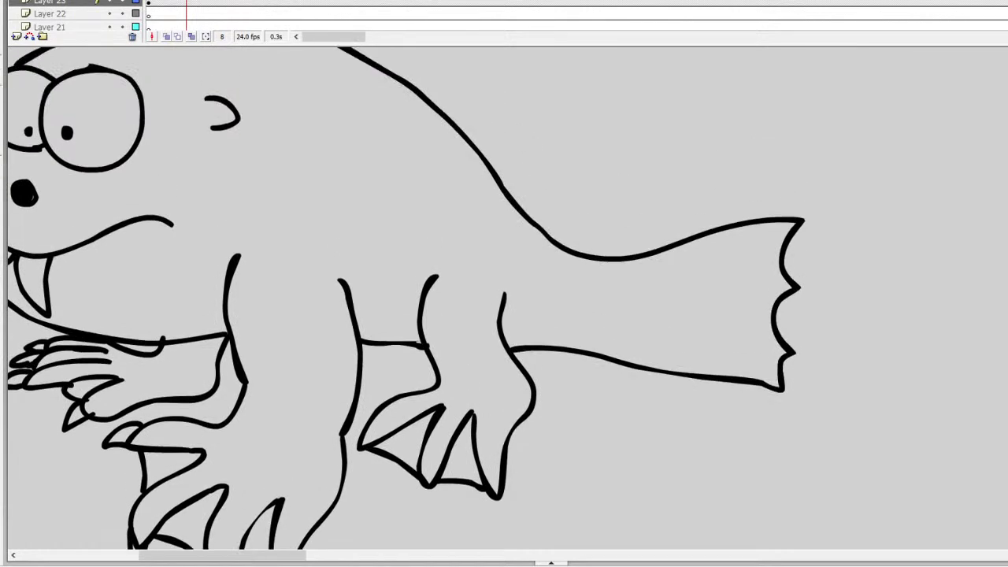
left_click_drag(82, 162, 176, 105)
key("ctrl+z")
left_click_drag(373, 194, 477, 197)
key("ctrl+z")
mouse_move(461, 260)
left_mouse_down()
mouse_move(520, 253)
mouse_move(565, 338)
mouse_move(667, 363)
left_mouse_up()
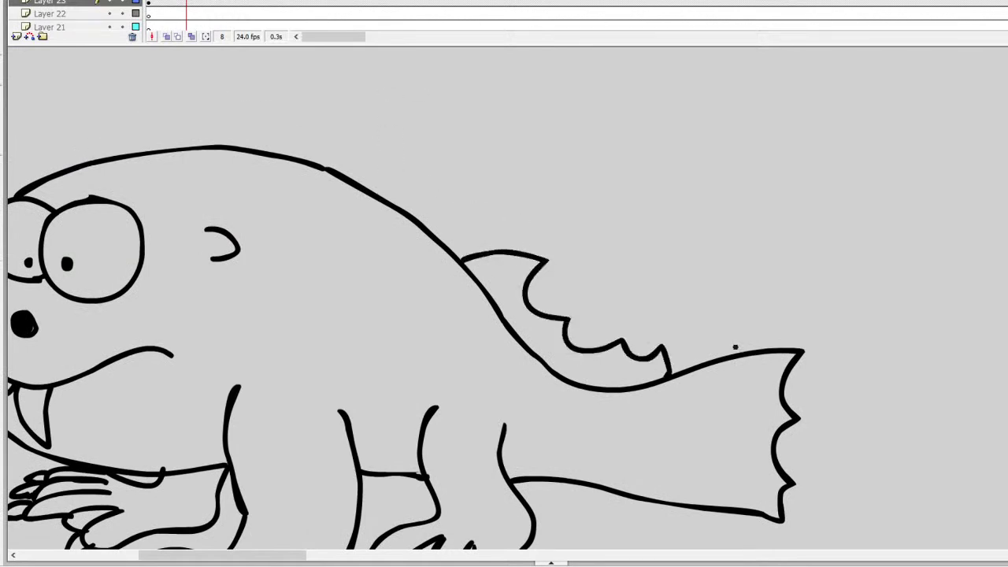
Draw three rays in the tail fin and a curved line separating the fin from the tail
left_click_drag(802, 351, 725, 392)
left_click_drag(791, 410, 714, 418)
left_click_drag(786, 482, 717, 455)
mouse_move(724, 362)
left_mouse_down()
mouse_move(707, 505)
mouse_move(740, 355)
left_mouse_up()
key("ctrl+z")
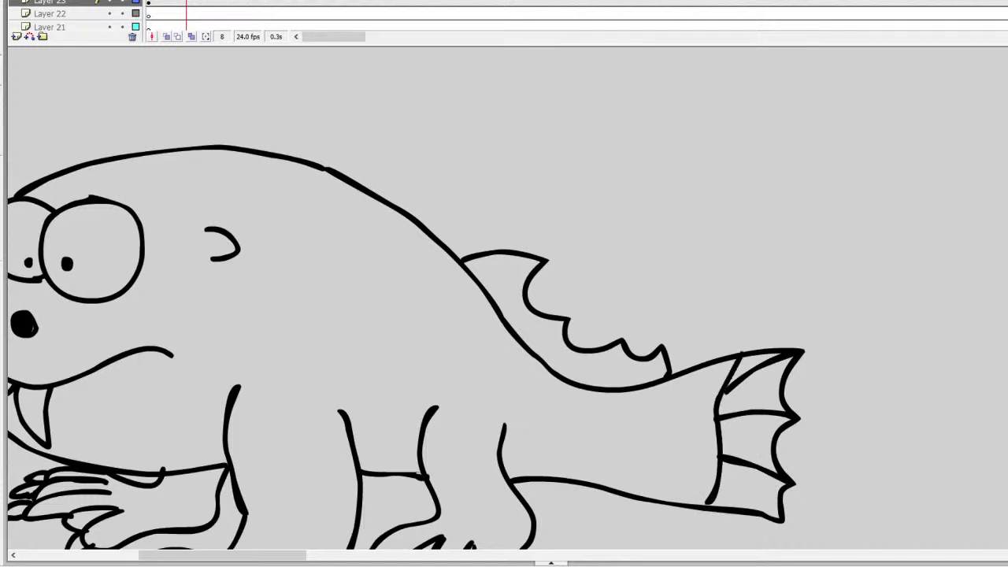
Cross out "Mythical Creature" in the class list with a red line
left_click(301, 290, "alt")
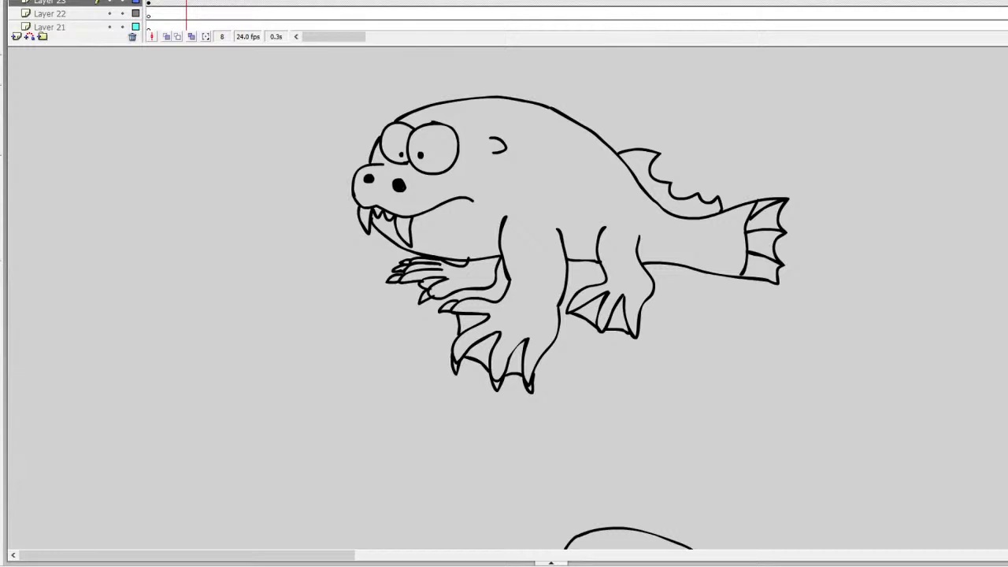
scroll(570, 299, "down", 3)
scroll(570, 299, "up", 3)
scroll(570, 299, "down", 1)
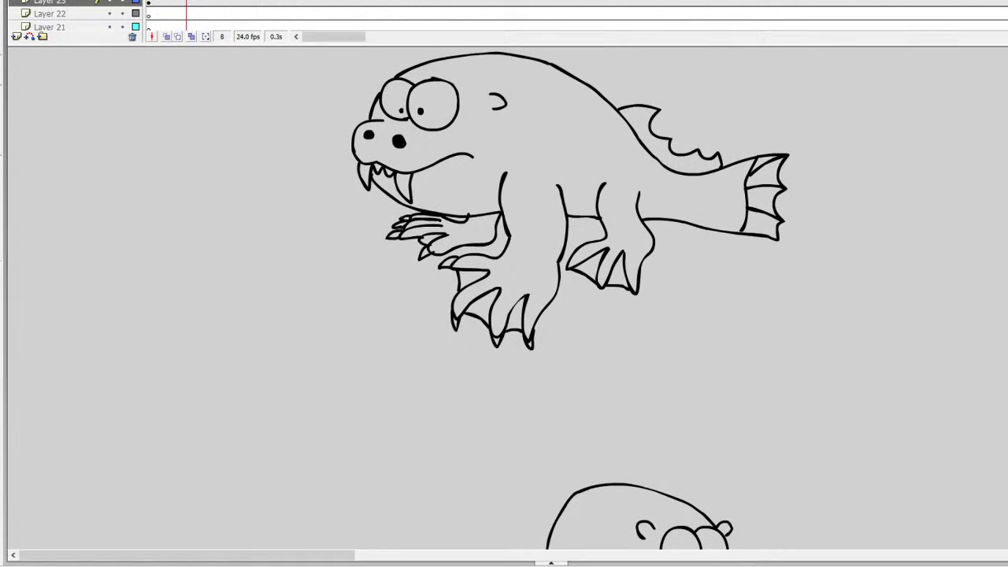
scroll(570, 299, "down", 5)
scroll(570, 300, "up", 2)
scroll(570, 300, "down", 10)
left_click_drag(351, 558, 677, 558)
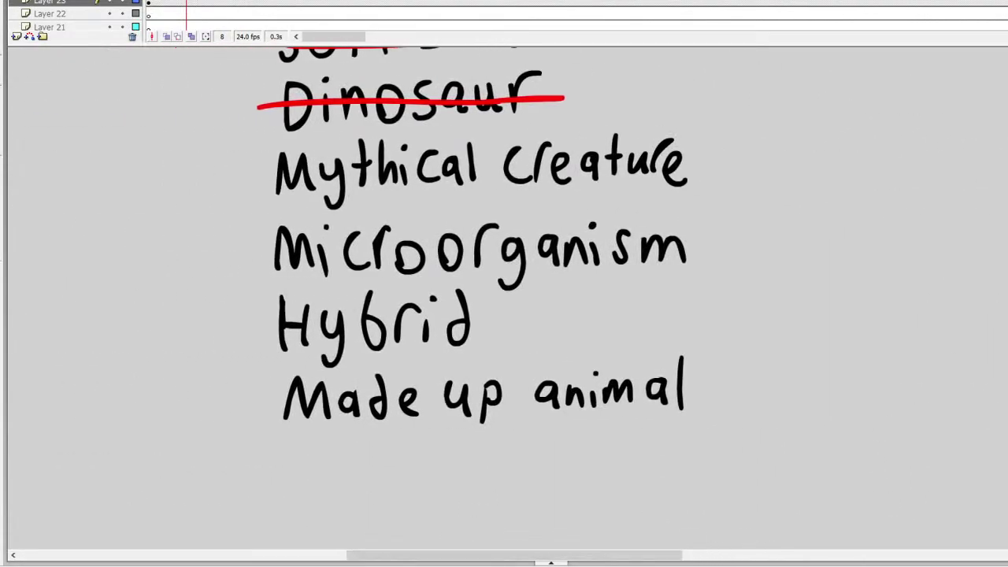
left_click(446, 105)
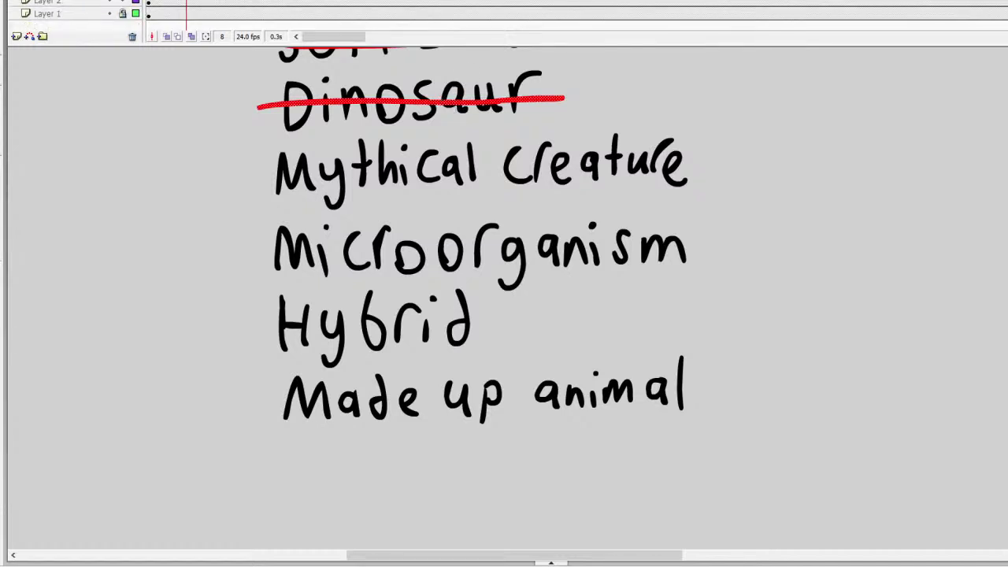
left_click_drag(698, 169, 263, 165)
In the blank area beside the list, draw a microorganism's long curved stalk with a rounded top, bulbous base and four finger-like roots
mouse_move(520, 556)
left_mouse_down()
mouse_move(461, 551)
mouse_move(368, 521)
left_mouse_up()
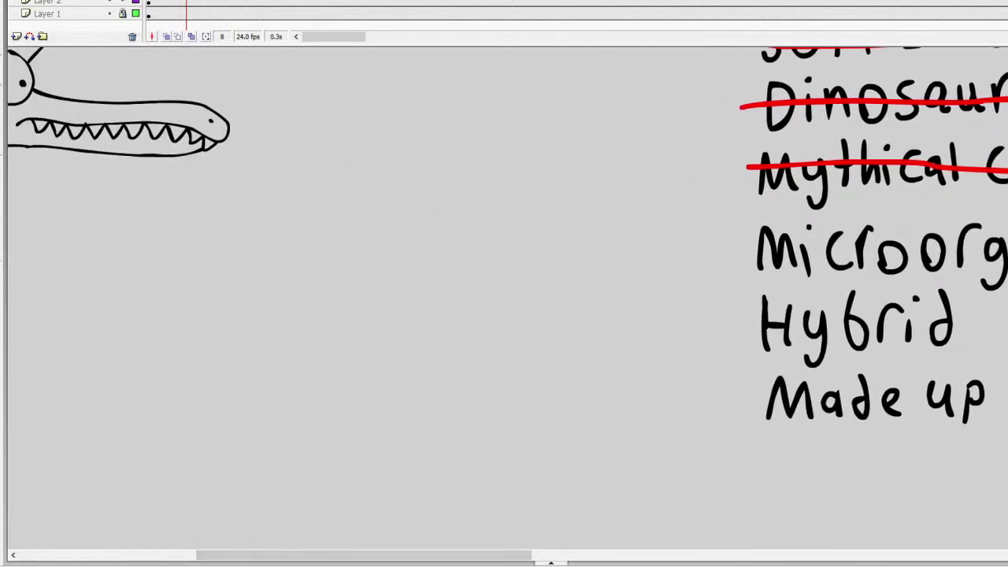
scroll(193, 10, "up", 5)
left_click(191, 4)
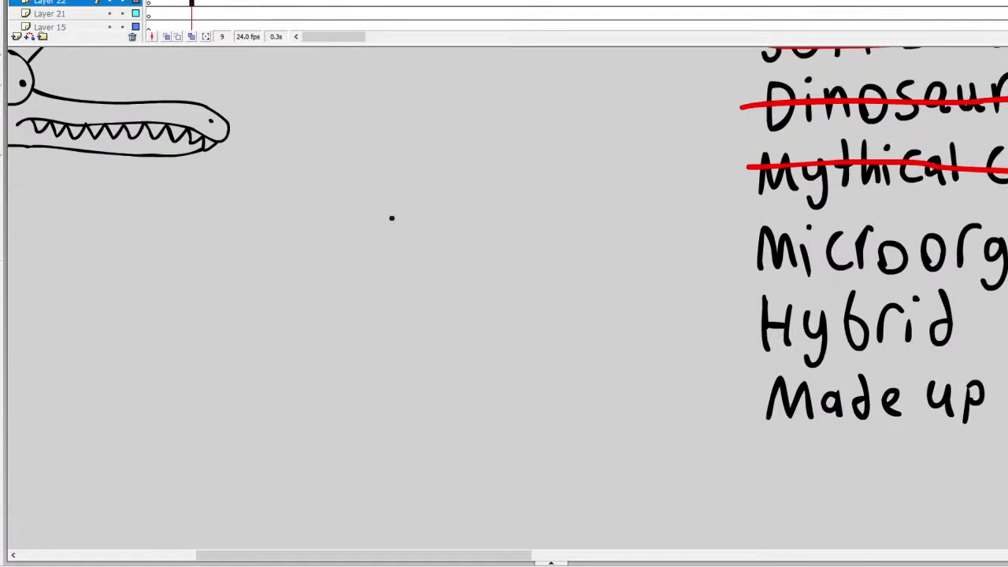
mouse_move(515, 553)
left_mouse_down()
mouse_move(628, 553)
mouse_move(491, 555)
left_mouse_up()
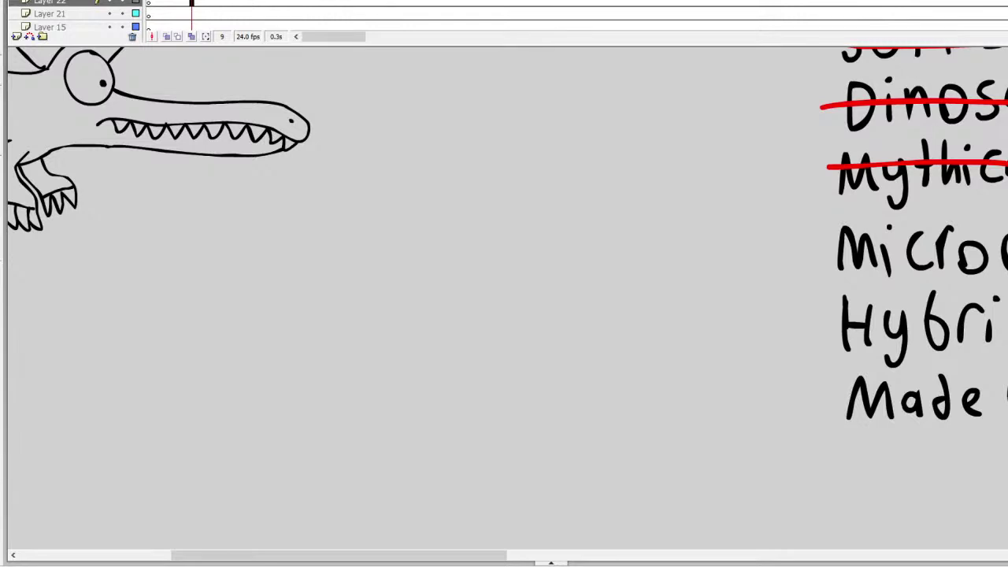
left_click(475, 280)
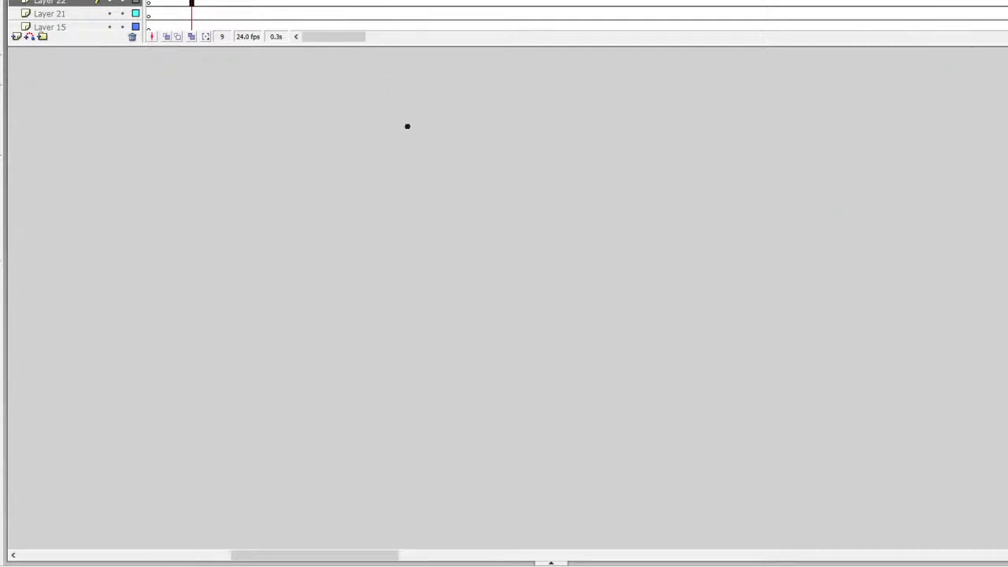
mouse_move(428, 134)
left_mouse_down()
mouse_move(390, 143)
mouse_move(402, 200)
left_mouse_up()
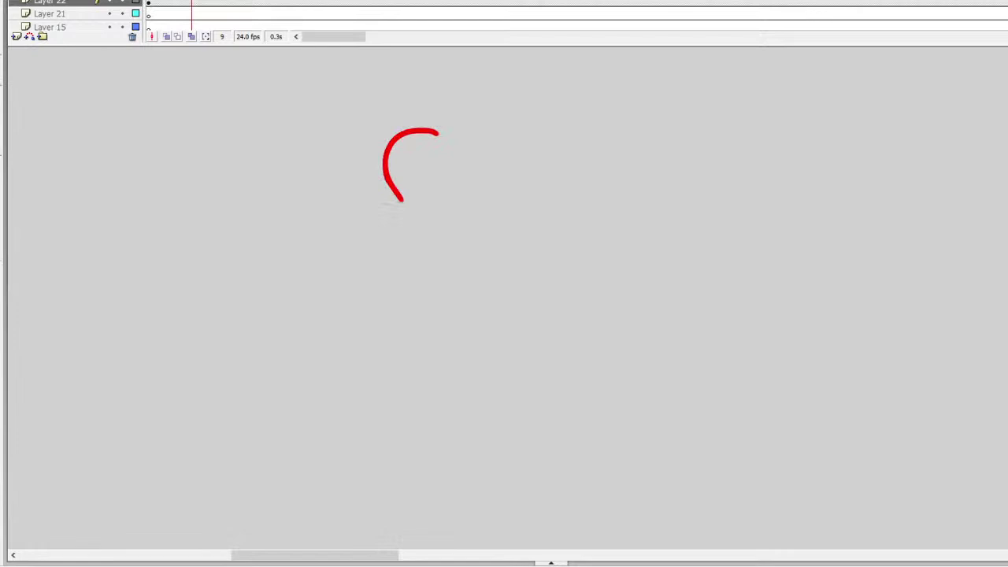
key("ctrl+z")
mouse_move(450, 95)
left_mouse_down()
mouse_move(404, 118)
mouse_move(450, 200)
mouse_move(472, 309)
mouse_move(463, 381)
left_mouse_up()
mouse_move(453, 93)
left_mouse_down()
mouse_move(530, 285)
mouse_move(520, 368)
left_mouse_up()
mouse_move(461, 384)
left_mouse_down()
mouse_move(458, 466)
mouse_move(512, 450)
mouse_move(534, 471)
mouse_move(560, 469)
mouse_move(585, 443)
mouse_move(590, 415)
mouse_move(523, 386)
mouse_move(521, 369)
left_mouse_up()
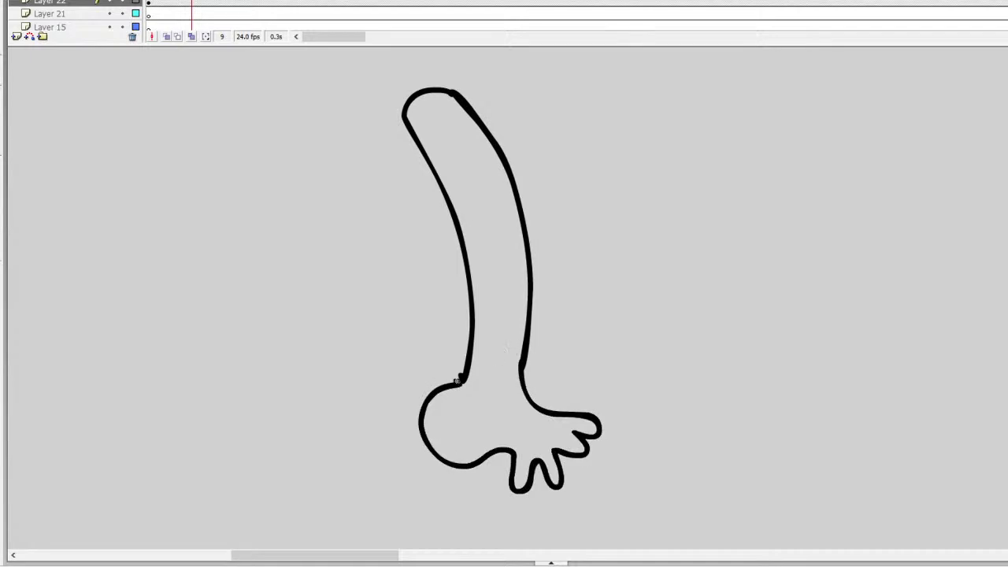
Draw six long, round-tipped tentacles fanning out from the top of the stalk
scroll(459, 380, "up", 3)
mouse_move(404, 297)
left_mouse_down()
mouse_move(322, 284)
mouse_move(212, 404)
mouse_move(163, 416)
mouse_move(230, 411)
mouse_move(327, 321)
mouse_move(374, 304)
mouse_move(391, 345)
mouse_move(199, 447)
mouse_move(190, 412)
mouse_move(263, 413)
mouse_move(378, 325)
mouse_move(404, 301)
left_mouse_up()
key("ctrl+z")
mouse_move(455, 279)
left_mouse_down()
mouse_move(536, 223)
mouse_move(628, 123)
mouse_move(627, 170)
mouse_move(549, 244)
mouse_move(475, 287)
mouse_move(612, 116)
mouse_move(614, 151)
mouse_move(572, 209)
mouse_move(467, 285)
mouse_move(353, 191)
mouse_move(367, 106)
left_mouse_up()
key("ctrl+z")
key("ctrl+z")
mouse_move(452, 278)
left_mouse_down()
mouse_move(458, 246)
mouse_move(484, 114)
mouse_move(497, 185)
left_mouse_up()
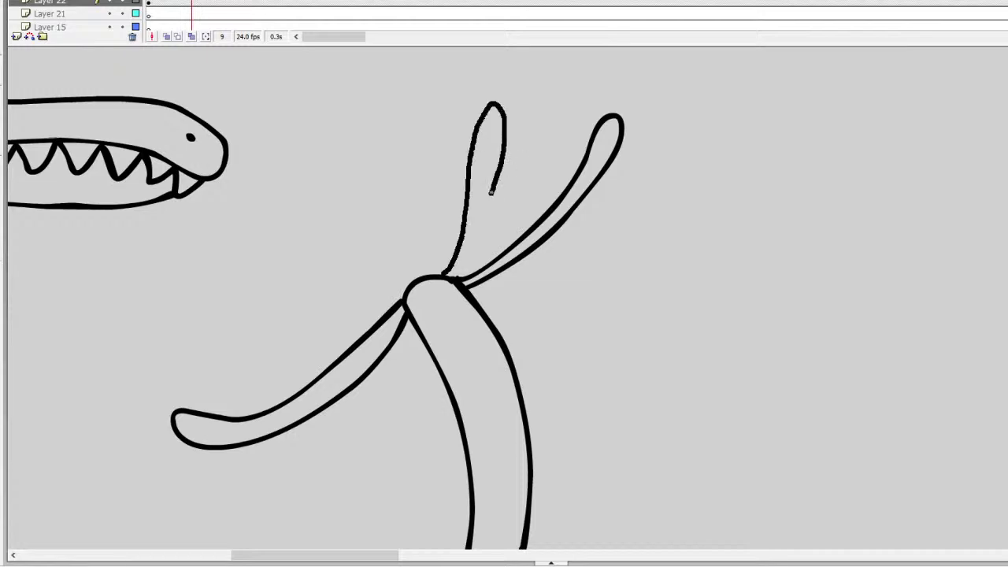
key("ctrl+z")
mouse_move(451, 278)
left_mouse_down()
mouse_move(474, 234)
mouse_move(492, 93)
mouse_move(512, 108)
mouse_move(458, 275)
left_mouse_up()
mouse_move(404, 298)
left_mouse_down()
mouse_move(294, 307)
mouse_move(219, 284)
mouse_move(174, 255)
mouse_move(148, 260)
mouse_move(177, 307)
mouse_move(245, 326)
mouse_move(308, 333)
mouse_move(384, 317)
left_mouse_up()
mouse_move(426, 279)
left_mouse_down()
mouse_move(421, 212)
mouse_move(341, 90)
mouse_move(371, 93)
mouse_move(420, 151)
mouse_move(451, 266)
mouse_move(388, 265)
mouse_move(325, 216)
mouse_move(269, 119)
mouse_move(262, 155)
mouse_move(285, 207)
mouse_move(329, 259)
mouse_move(389, 299)
left_mouse_up()
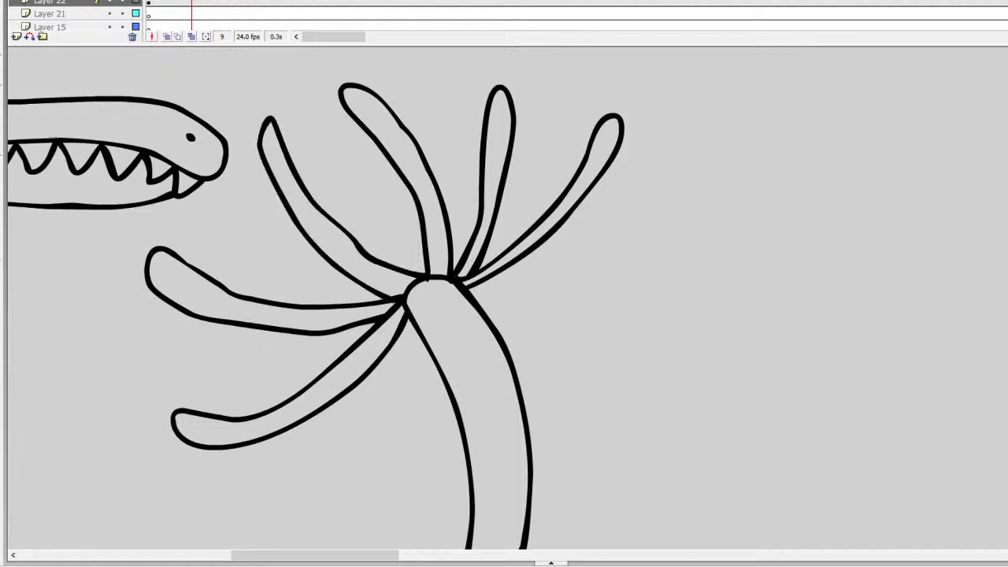
Replace the stalk's finger-like roots with a plain rounded base and move the whole microorganism up and to the right
scroll(388, 298, "down", 3)
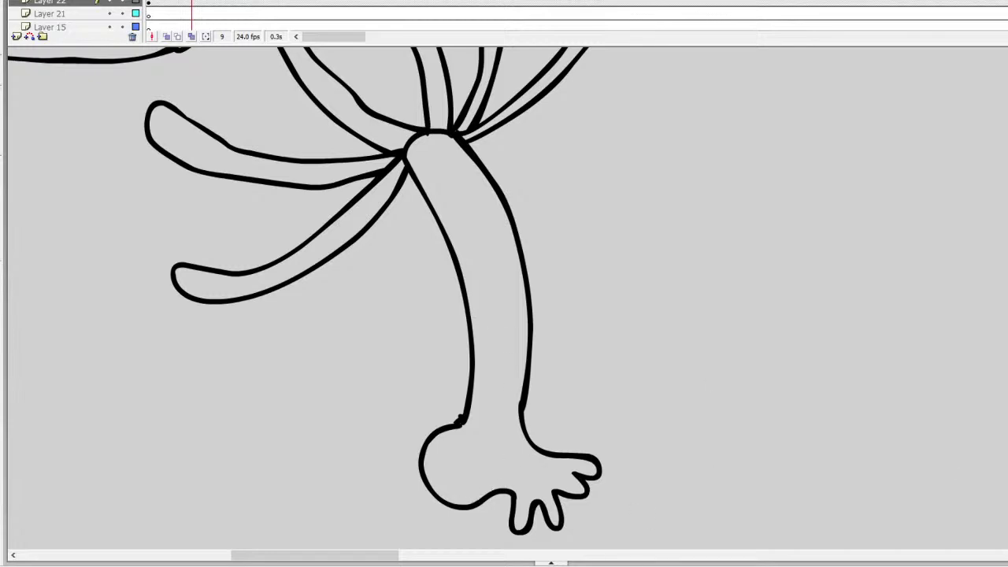
scroll(504, 299, "down", 2)
scroll(503, 299, "up", 1)
scroll(504, 299, "up", 1)
mouse_move(540, 434)
left_mouse_down()
mouse_move(497, 501)
mouse_move(520, 502)
mouse_move(515, 530)
mouse_move(554, 499)
mouse_move(563, 524)
mouse_move(565, 489)
mouse_move(590, 460)
mouse_move(579, 504)
left_mouse_up()
mouse_move(585, 470)
left_mouse_down()
mouse_move(516, 510)
mouse_move(512, 526)
left_mouse_up()
mouse_move(542, 448)
left_mouse_down()
mouse_move(571, 454)
mouse_move(520, 432)
mouse_move(515, 411)
mouse_move(520, 431)
mouse_move(490, 494)
left_mouse_up()
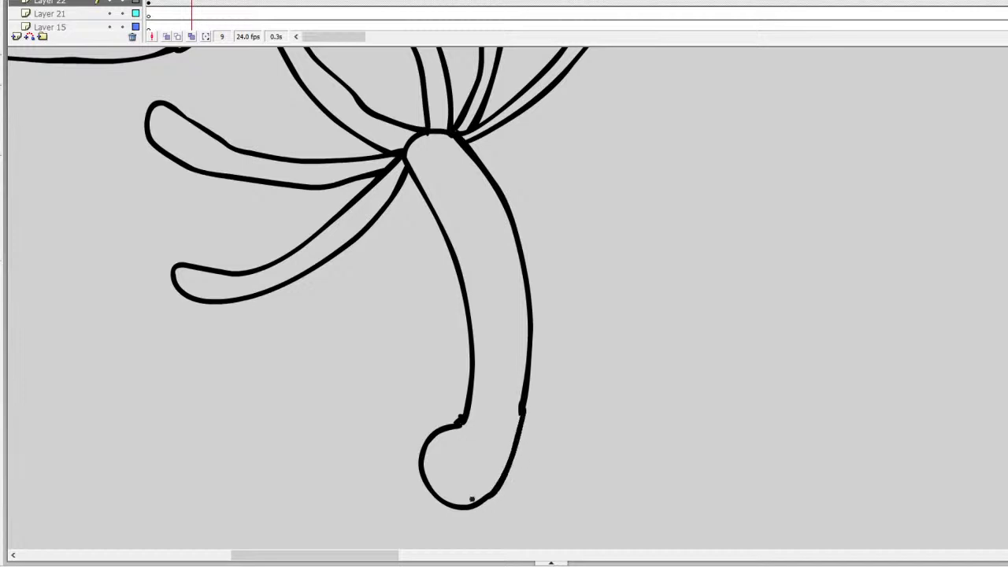
key("ctrl+minus")
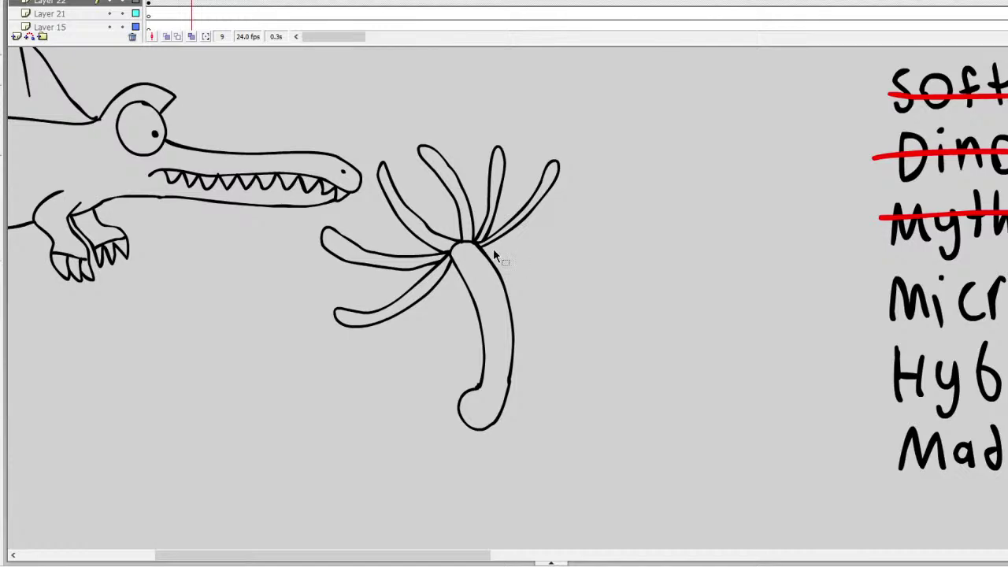
mouse_move(495, 259)
left_mouse_down()
mouse_move(518, 246)
mouse_move(561, 160)
left_mouse_up()
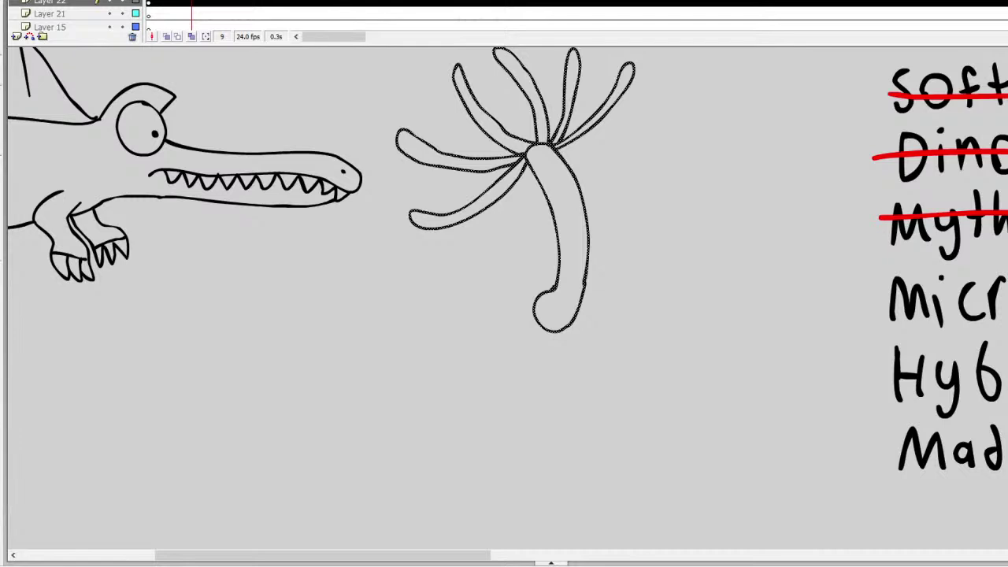
Cross out "Microorganism" in the class list with a red line
left_click_drag(452, 555, 549, 551)
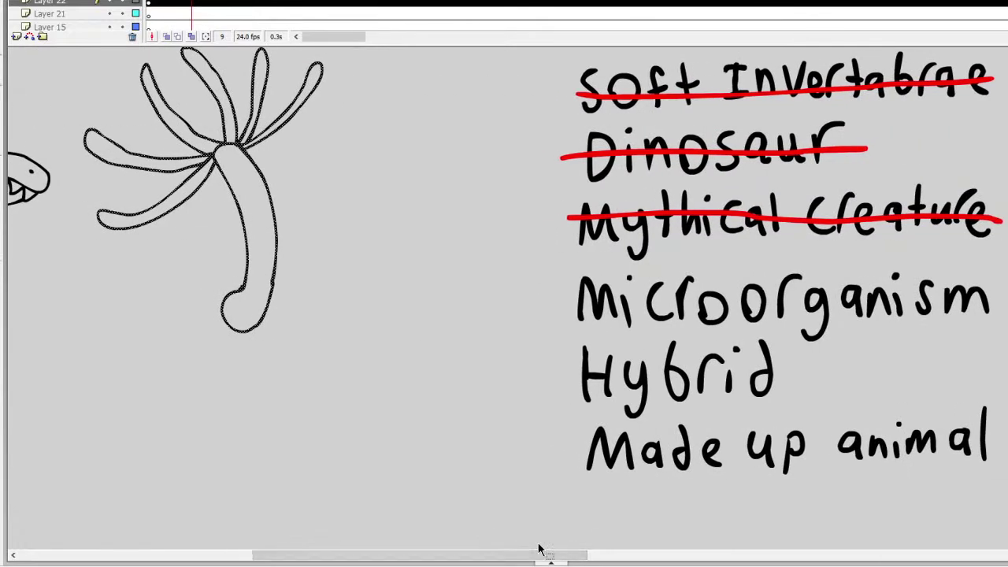
left_click(218, 4)
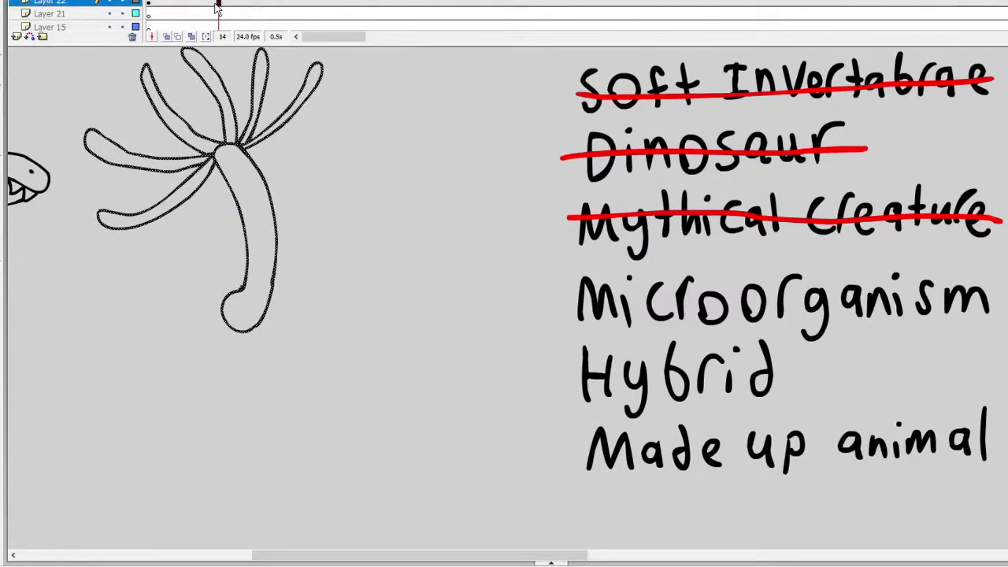
left_click(245, 14)
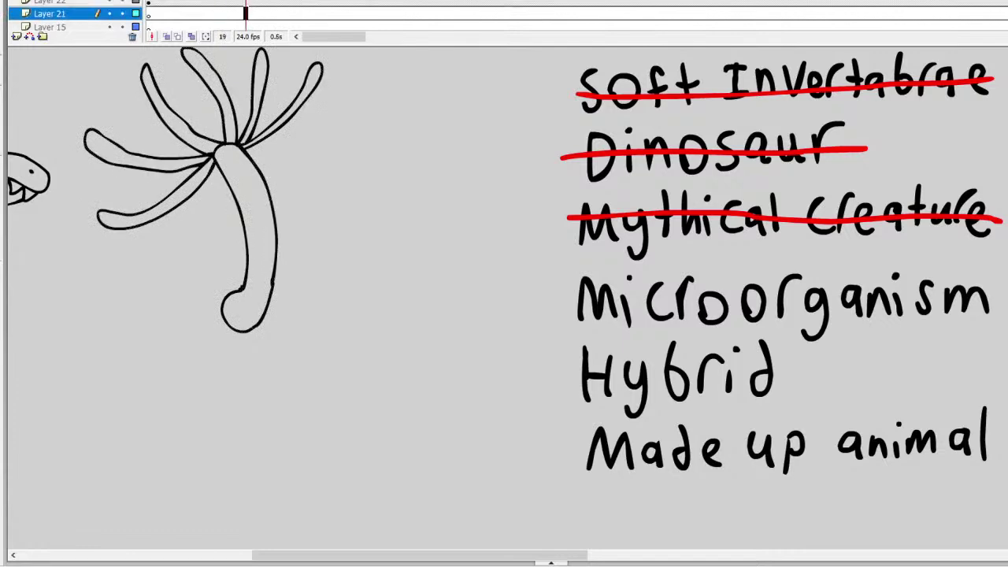
left_click(715, 208)
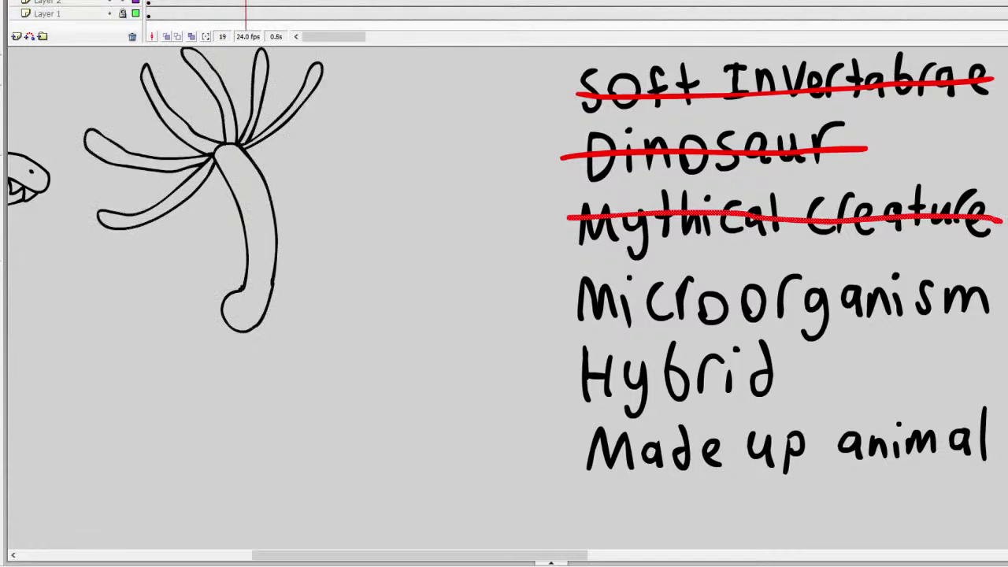
mouse_move(998, 300)
left_mouse_down()
mouse_move(791, 308)
mouse_move(607, 299)
left_mouse_up()
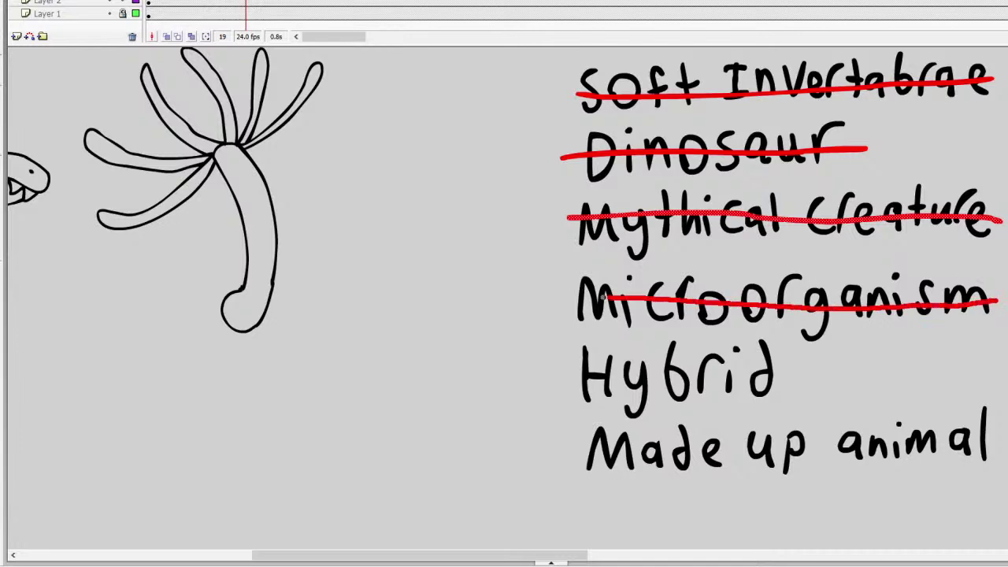
In the empty area past the list, draw the hybrid's two overlapping eyes with pupils, a hooked beak, wavy mouth line and lower jaw
left_click_drag(589, 552, 869, 495)
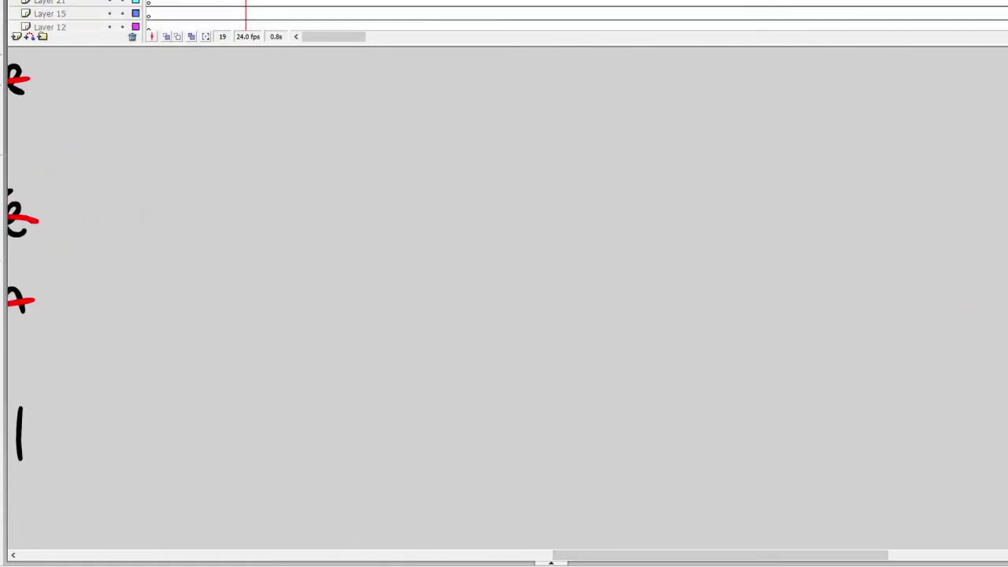
key("period")
key("period")
key("period")
key("period")
left_click(234, 2)
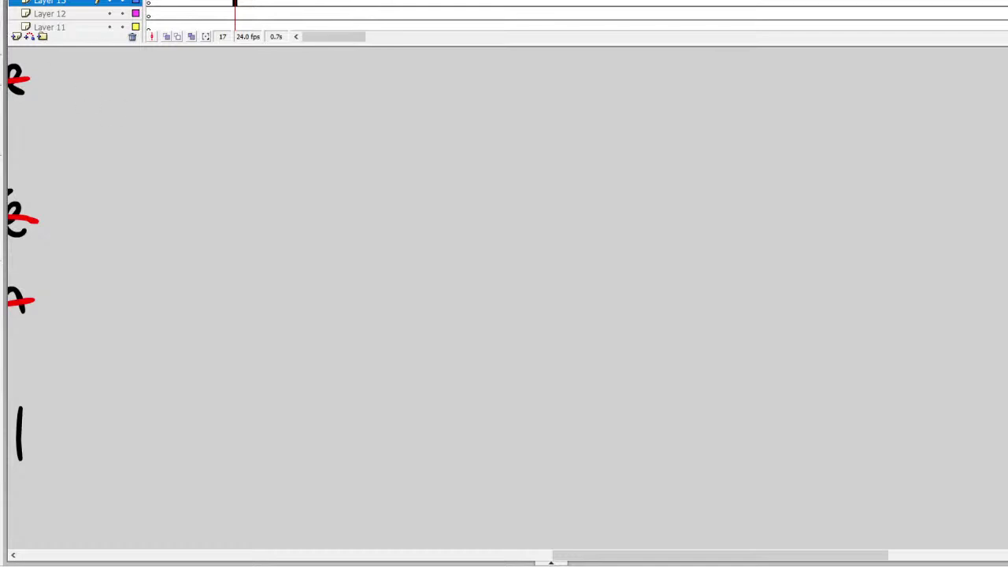
left_click(396, 200)
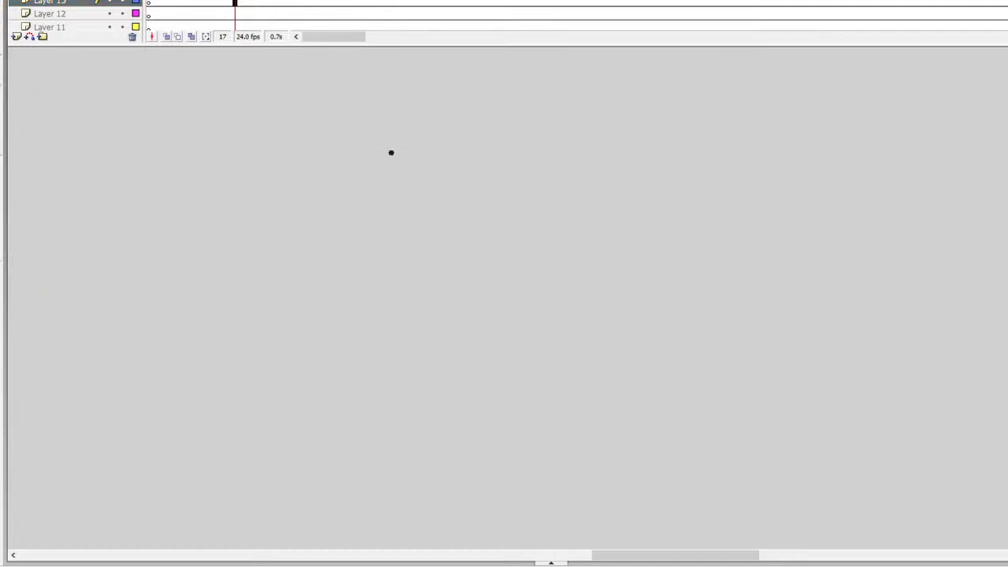
mouse_move(648, 555)
left_mouse_down()
mouse_move(632, 558)
mouse_move(637, 546)
left_mouse_up()
mouse_move(392, 127)
left_mouse_down()
mouse_move(342, 163)
mouse_move(415, 241)
mouse_move(429, 153)
mouse_move(384, 126)
left_mouse_up()
left_click_drag(367, 193, 369, 195)
mouse_move(352, 141)
left_mouse_down()
mouse_move(278, 160)
mouse_move(289, 212)
mouse_move(351, 225)
left_mouse_up()
mouse_move(320, 185)
left_mouse_down()
mouse_move(140, 264)
mouse_move(268, 286)
mouse_move(411, 285)
left_mouse_up()
left_click_drag(214, 274, 409, 327)
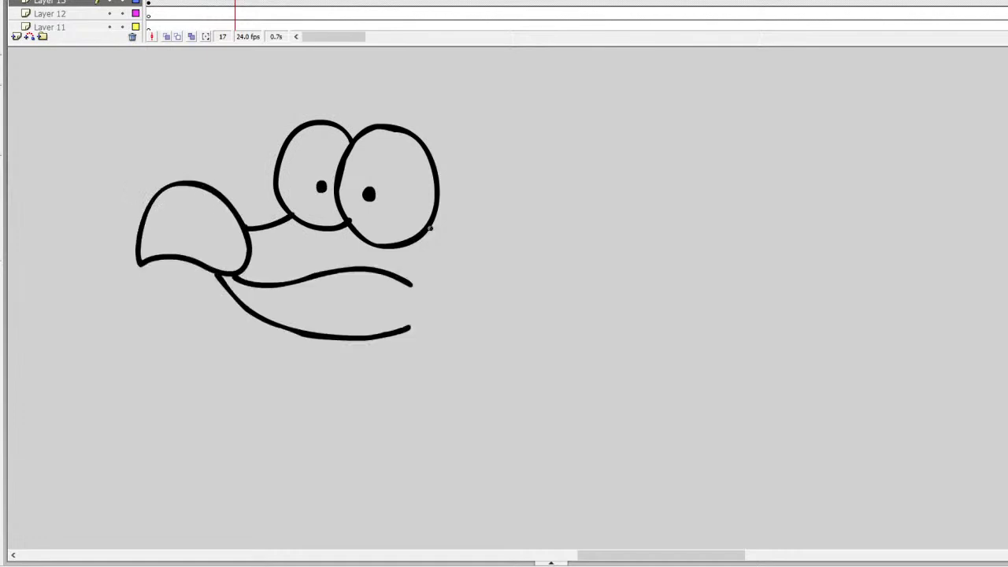
Draw the hybrid's cheek, domed head and neck ending in a jagged feather edge, plus the start of the back line
left_click_drag(430, 228, 406, 330)
left_click_drag(331, 122, 410, 96)
left_click_drag(510, 157, 492, 333)
scroll(492, 333, "down", 4)
mouse_move(381, 176)
left_mouse_down()
mouse_move(370, 208)
mouse_move(379, 256)
mouse_move(419, 296)
mouse_move(416, 270)
mouse_move(447, 280)
mouse_move(437, 249)
mouse_move(480, 266)
mouse_move(470, 233)
mouse_move(489, 182)
mouse_move(534, 238)
mouse_move(620, 251)
left_mouse_up()
Draw the hybrid's near front leg with a large four-clawed foot below the start of the back
mouse_move(509, 292)
left_mouse_down()
mouse_move(549, 342)
mouse_move(408, 389)
left_mouse_up()
mouse_move(446, 379)
left_mouse_down()
mouse_move(411, 388)
mouse_move(413, 415)
left_mouse_up()
key("ctrl+z")
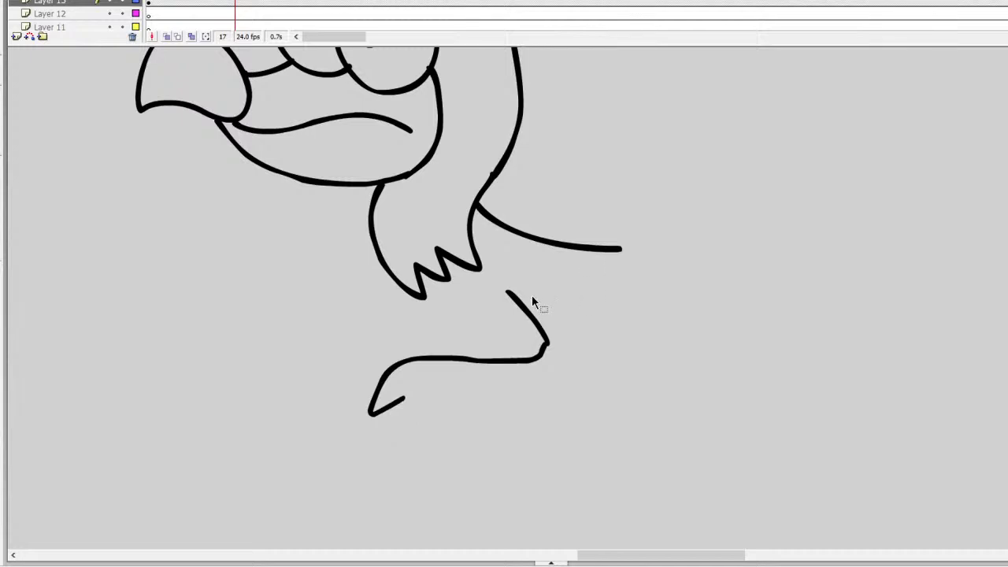
key("ctrl+z")
mouse_move(549, 343)
left_mouse_down()
mouse_move(541, 392)
mouse_move(433, 419)
mouse_move(427, 463)
left_mouse_up()
mouse_move(427, 461)
left_mouse_down()
mouse_move(484, 422)
mouse_move(465, 496)
left_mouse_up()
mouse_move(519, 431)
left_mouse_down()
mouse_move(501, 461)
mouse_move(513, 501)
mouse_move(605, 452)
mouse_move(511, 441)
mouse_move(503, 498)
mouse_move(569, 473)
mouse_move(621, 411)
mouse_move(623, 306)
left_mouse_up()
key("ctrl+z")
key("ctrl+z")
key("ctrl+z")
key("ctrl+z")
mouse_move(549, 344)
left_mouse_down()
mouse_move(546, 405)
mouse_move(483, 405)
mouse_move(462, 452)
mouse_move(507, 451)
mouse_move(529, 512)
mouse_move(565, 448)
mouse_move(570, 518)
mouse_move(603, 456)
mouse_move(633, 519)
mouse_move(645, 501)
mouse_move(642, 455)
mouse_move(611, 499)
mouse_move(631, 514)
mouse_move(658, 438)
mouse_move(654, 401)
mouse_move(630, 326)
mouse_move(590, 282)
left_mouse_up()
key("ctrl+z")
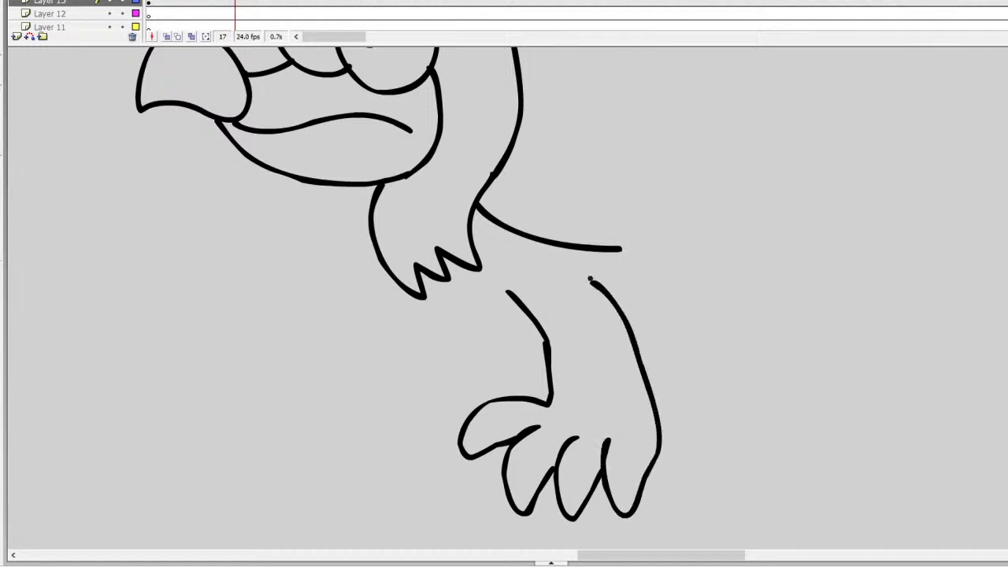
Draw the far front leg with a four-clawed foot and a chest line joining the neck to the near front leg
mouse_move(424, 299)
left_mouse_down()
mouse_move(476, 345)
mouse_move(535, 361)
mouse_move(414, 338)
mouse_move(306, 363)
mouse_move(295, 409)
mouse_move(331, 377)
mouse_move(322, 436)
mouse_move(362, 393)
left_mouse_up()
mouse_move(367, 377)
left_mouse_down()
mouse_move(370, 436)
mouse_move(420, 393)
mouse_move(464, 393)
mouse_move(473, 347)
left_mouse_up()
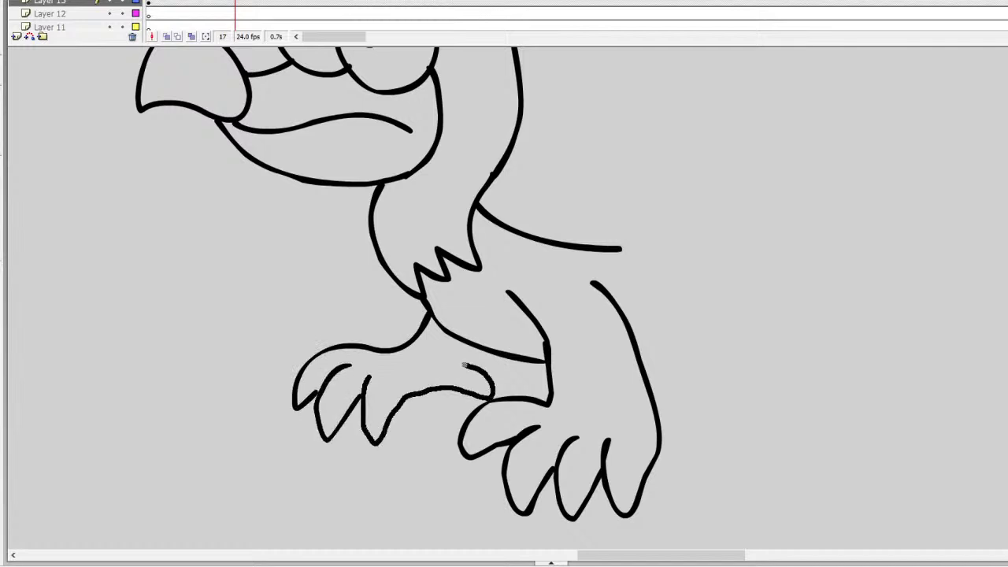
key("ctrl+z")
mouse_move(390, 373)
left_mouse_down()
mouse_move(367, 386)
mouse_move(361, 450)
left_mouse_up()
mouse_move(424, 376)
left_mouse_down()
mouse_move(405, 402)
mouse_move(444, 403)
mouse_move(481, 375)
mouse_move(482, 350)
left_mouse_up()
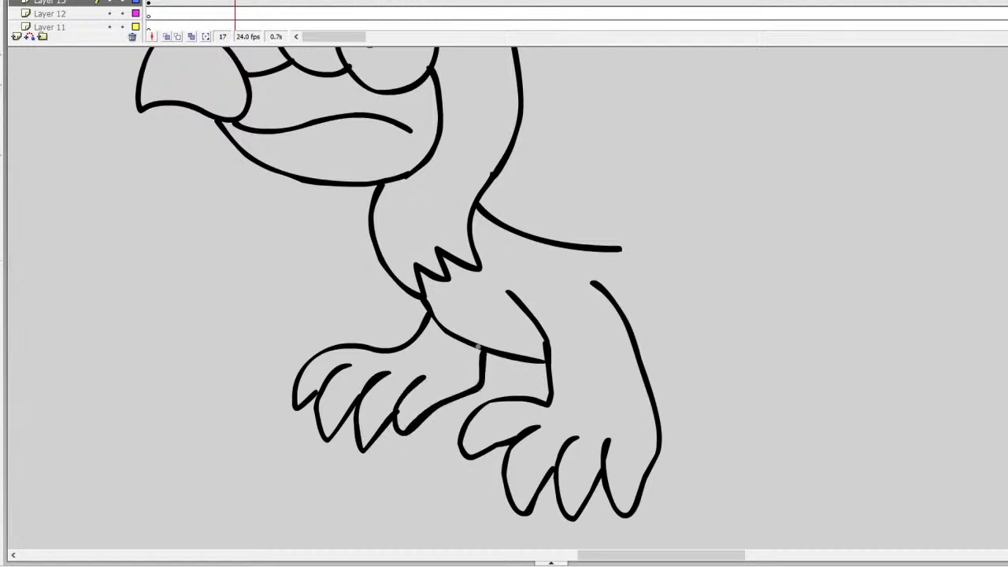
Draw the near hind leg with a four-clawed foot and heel, and join it to the front leg with a belly line
mouse_move(767, 285)
left_mouse_down()
mouse_move(729, 332)
mouse_move(759, 381)
mouse_move(737, 386)
mouse_move(705, 453)
left_mouse_up()
mouse_move(752, 402)
left_mouse_down()
mouse_move(736, 479)
mouse_move(755, 447)
mouse_move(780, 469)
mouse_move(879, 421)
left_mouse_up()
key("ctrl+z")
mouse_move(778, 410)
left_mouse_down()
mouse_move(761, 447)
mouse_move(785, 474)
left_mouse_up()
mouse_move(811, 415)
left_mouse_down()
mouse_move(797, 484)
mouse_move(879, 433)
mouse_move(873, 379)
left_mouse_up()
mouse_move(864, 296)
left_mouse_down()
mouse_move(827, 360)
mouse_move(856, 359)
mouse_move(833, 348)
mouse_move(875, 378)
left_mouse_up()
key("ctrl+z")
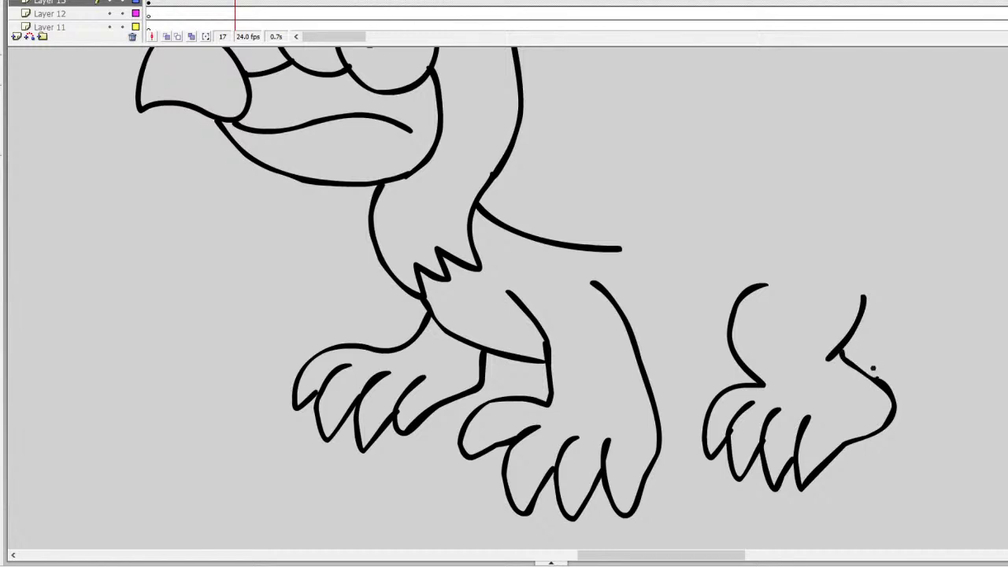
left_click_drag(646, 378, 743, 369)
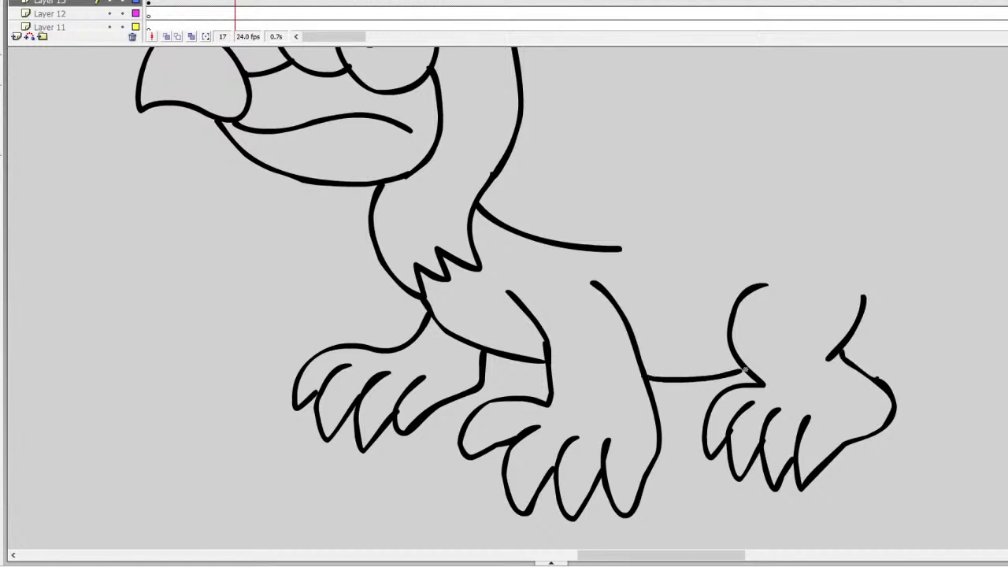
Extend the back over the hind leg into a long tail with an upturned pointed tip, closing its underside at the hind leg
mouse_move(620, 248)
left_mouse_down()
mouse_move(795, 227)
mouse_move(946, 258)
mouse_move(1002, 352)
left_mouse_up()
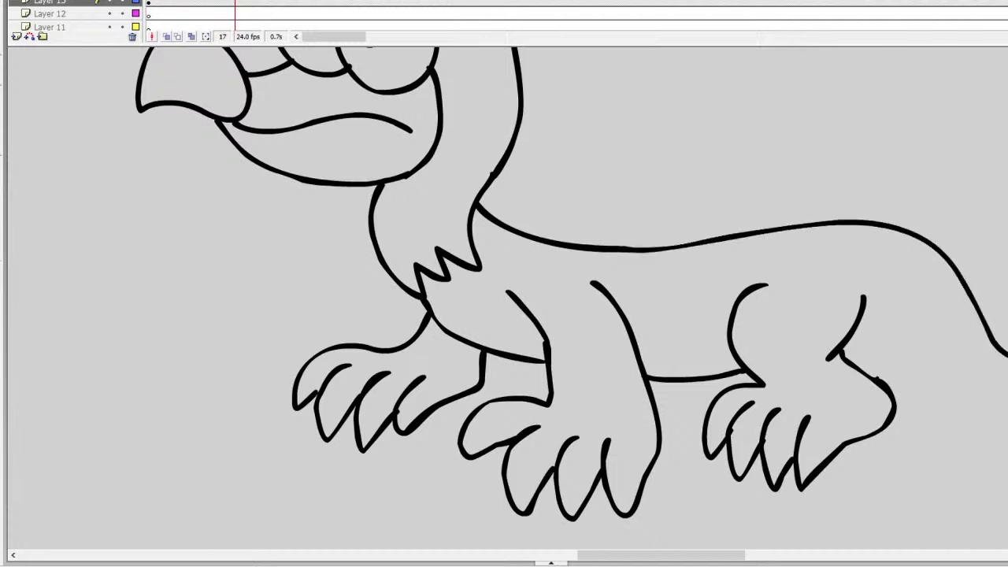
left_click_drag(661, 555, 708, 555)
key("ctrl+z")
mouse_move(321, 249)
left_mouse_down()
mouse_move(444, 234)
mouse_move(527, 243)
mouse_move(617, 286)
mouse_move(744, 319)
mouse_move(872, 286)
mouse_move(902, 256)
mouse_move(900, 311)
mouse_move(821, 365)
mouse_move(543, 359)
left_mouse_up()
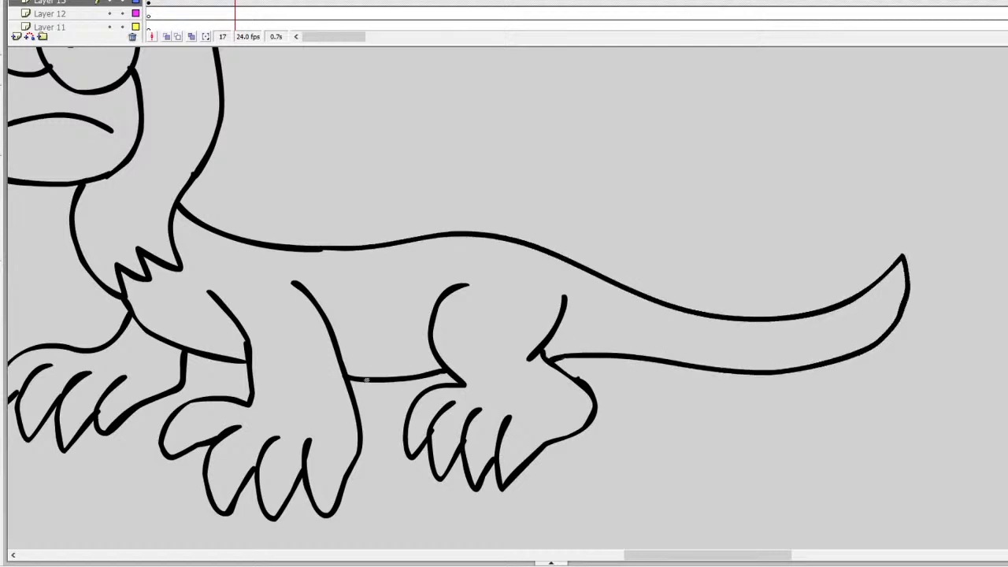
Draw the partly hidden far hind foot between the near front leg and the near hind foot
mouse_move(360, 438)
left_mouse_down()
mouse_move(403, 418)
mouse_move(364, 425)
mouse_move(364, 416)
mouse_move(404, 419)
left_mouse_up()
key("ctrl+z")
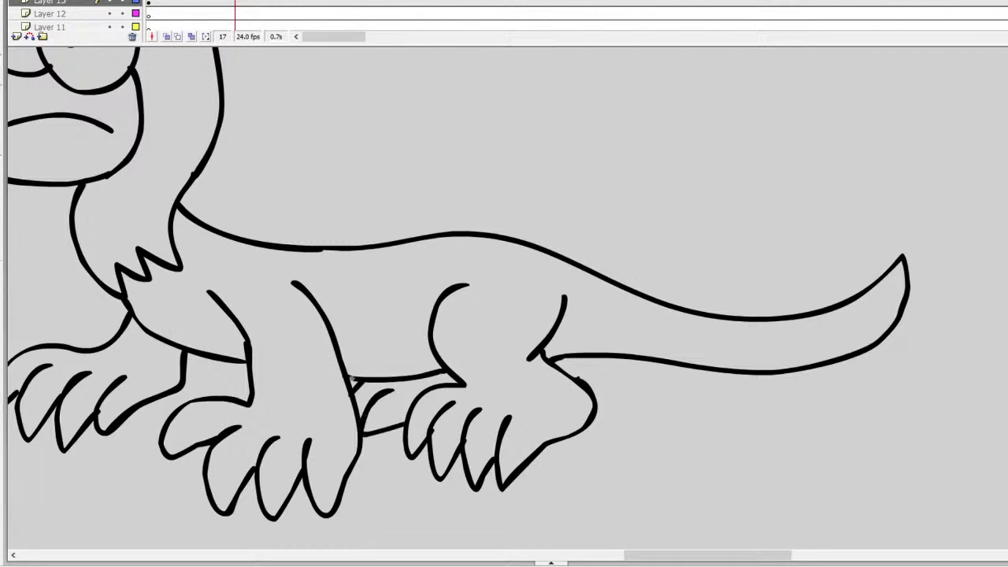
left_click(381, 250, "ctrl+alt")
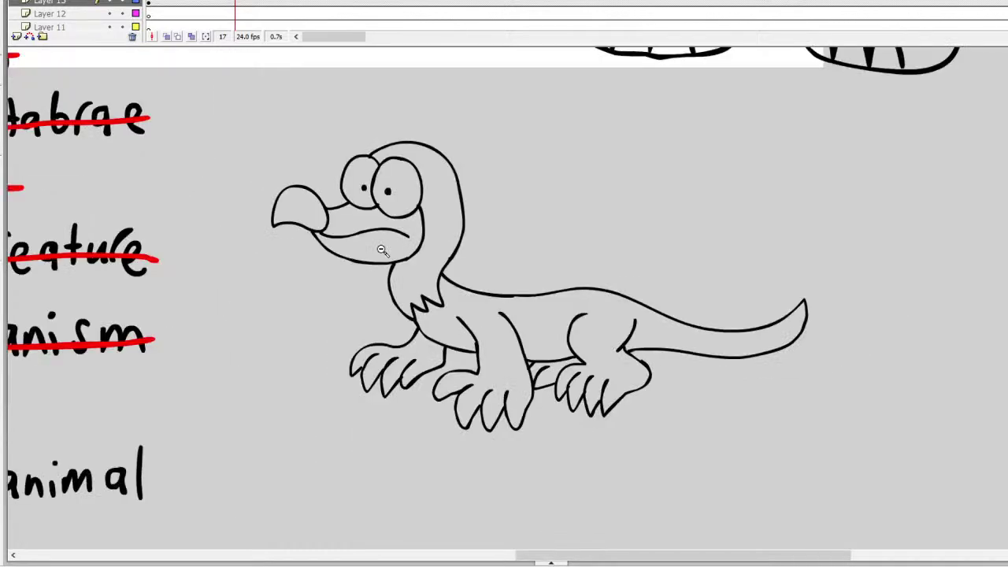
Cross out "Hybrid" in the class list with a red brush stroke matching the line through "Microorganism"
left_click_drag(555, 554, 451, 554)
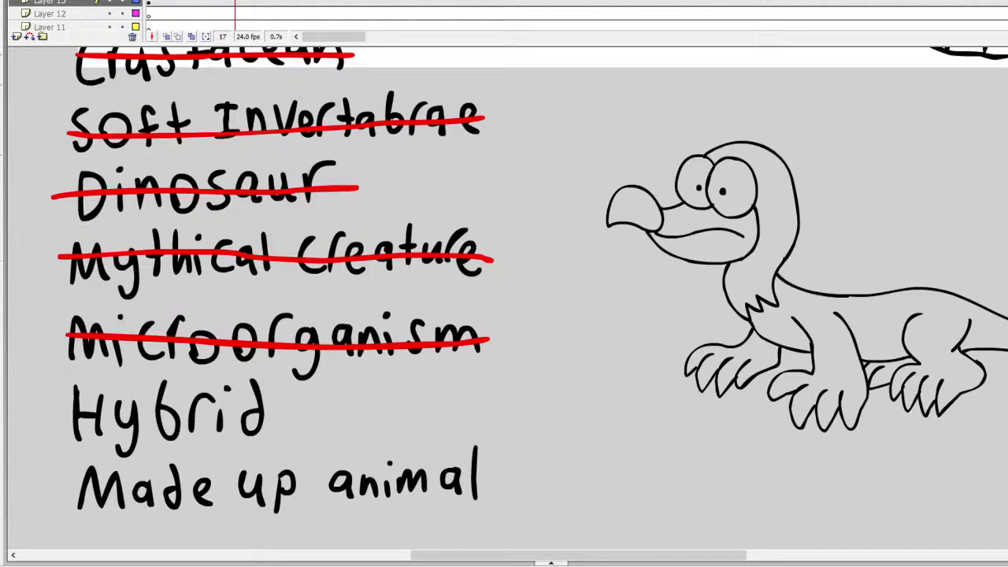
scroll(443, 532, "down", 5)
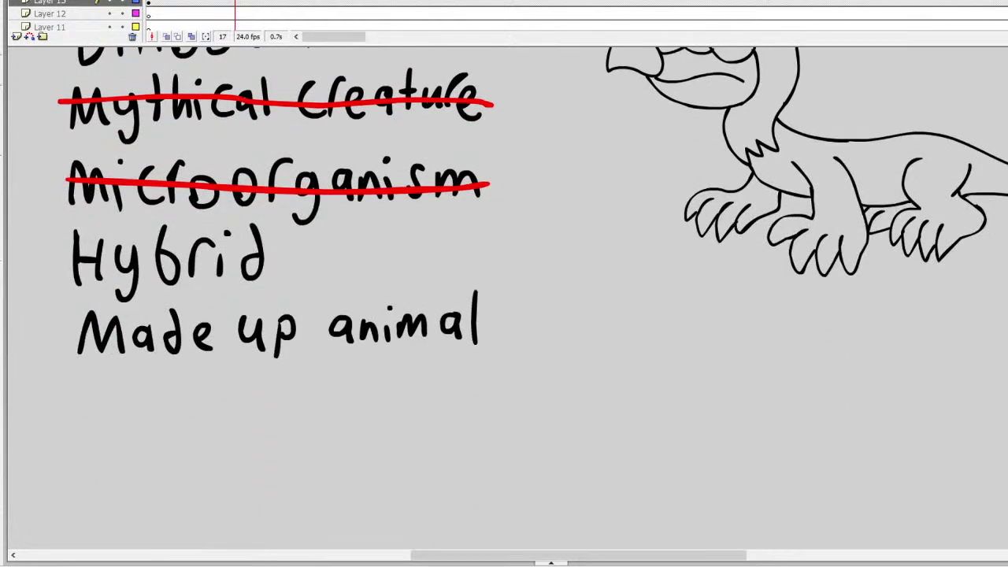
left_click(324, 187)
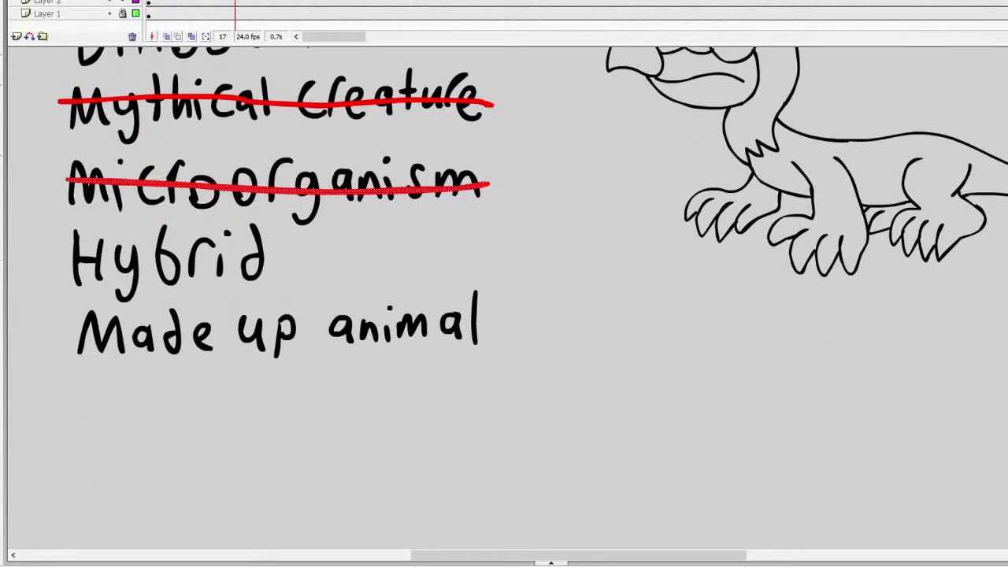
mouse_move(296, 250)
left_mouse_down()
mouse_move(145, 266)
mouse_move(67, 260)
left_mouse_up()
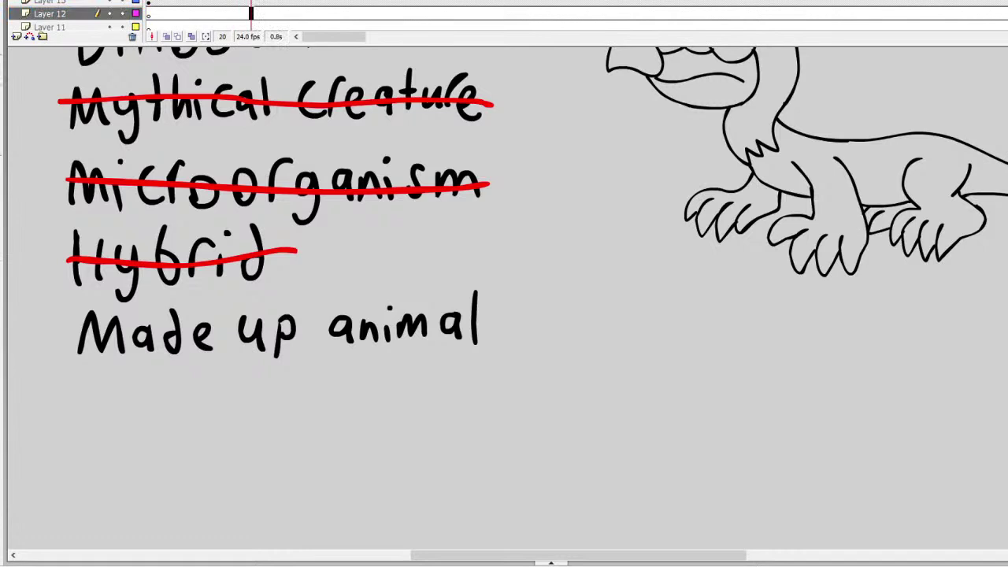
Select frame 21 of Layer 12 in the timeline, with an empty canvas area below the hybrid drawing
scroll(853, 307, "up", 2)
scroll(854, 307, "down", 5)
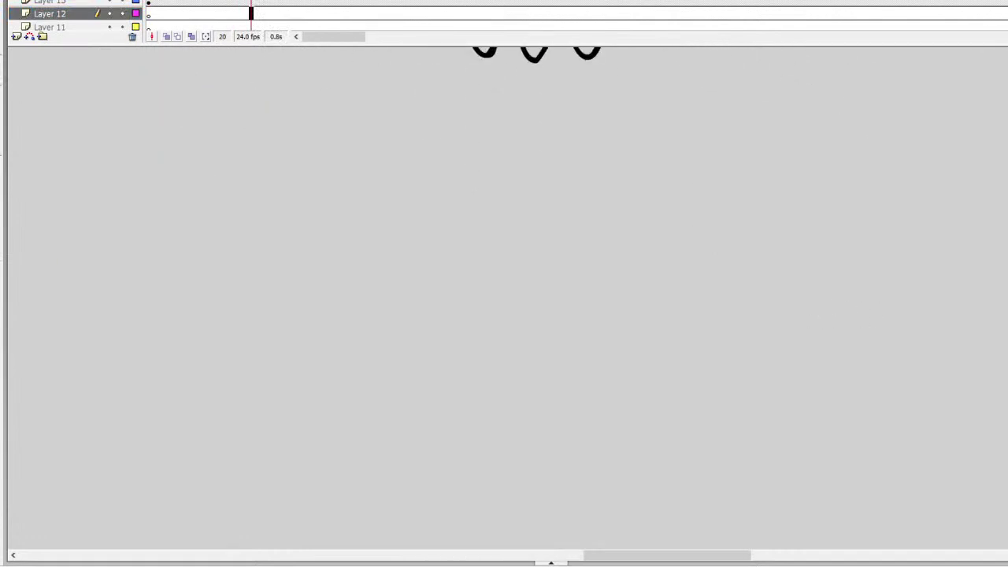
key("Escape")
left_click(257, 13)
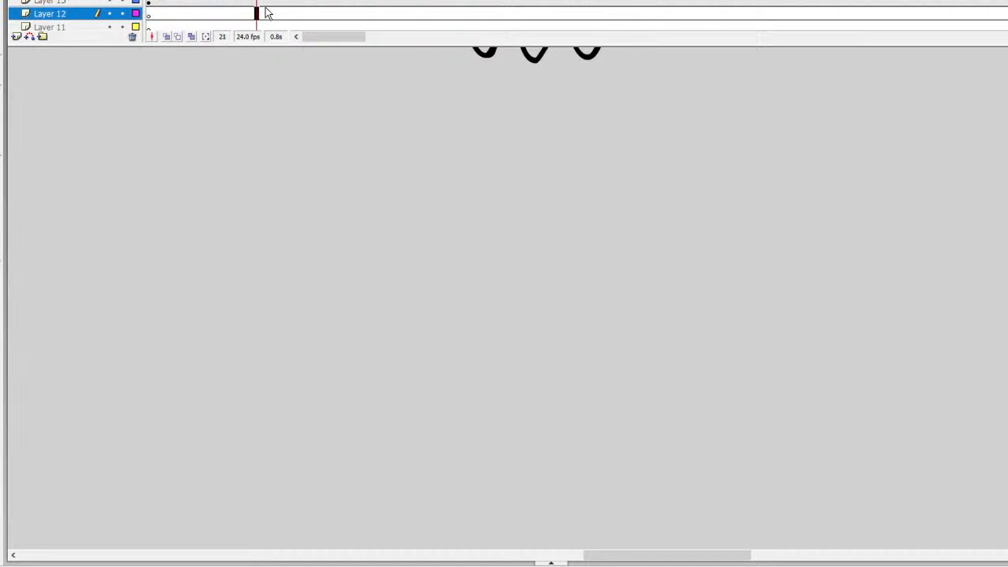